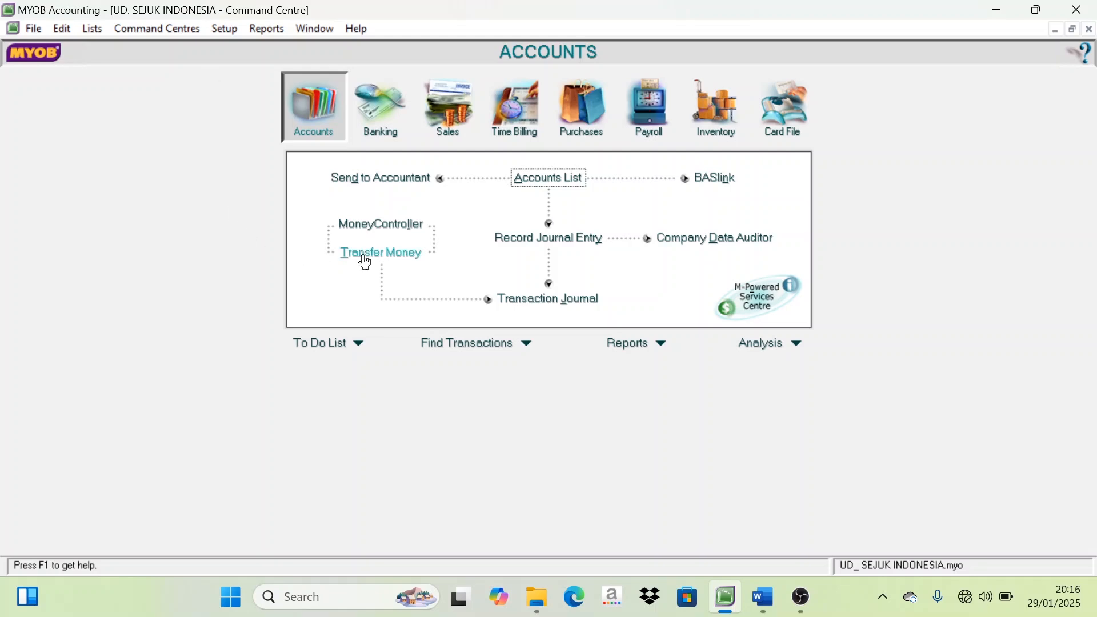
Switch to the Word document SOAL JURNAL PAKET 1 UD SEJUK INDONESIA and review transaction documents 19 and 20 and adjustment memo 21
{"action": "left_click", "coordinate": [763, 588]}
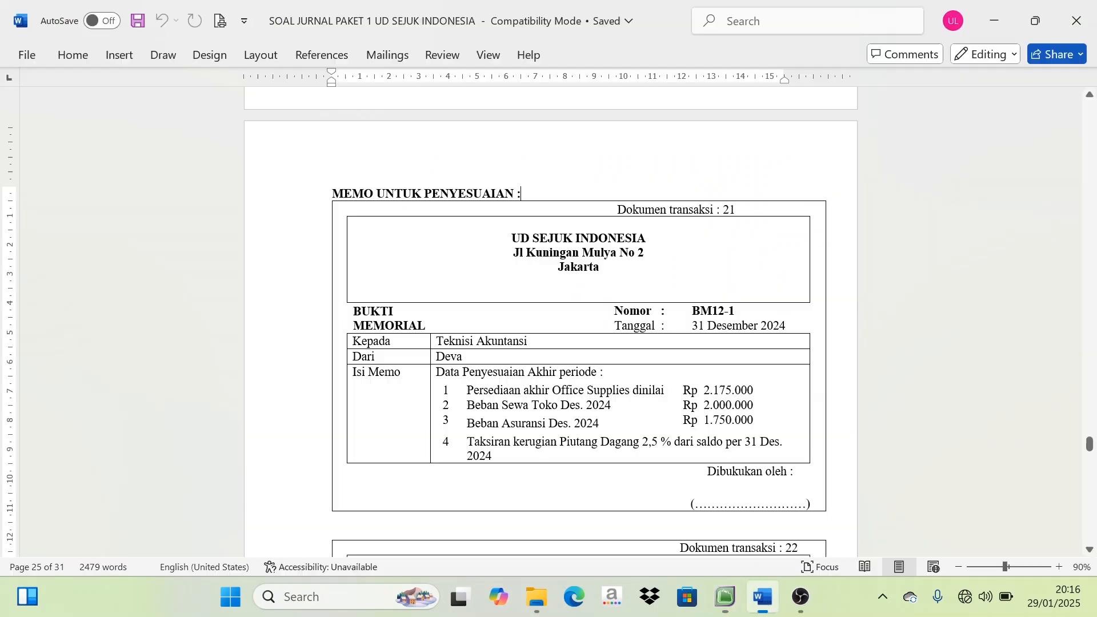
{"action": "scroll", "coordinate": [649, 286], "scroll_direction": "up", "scroll_amount": 10}
{"action": "scroll", "coordinate": [648, 282], "scroll_direction": "up", "scroll_amount": 20}
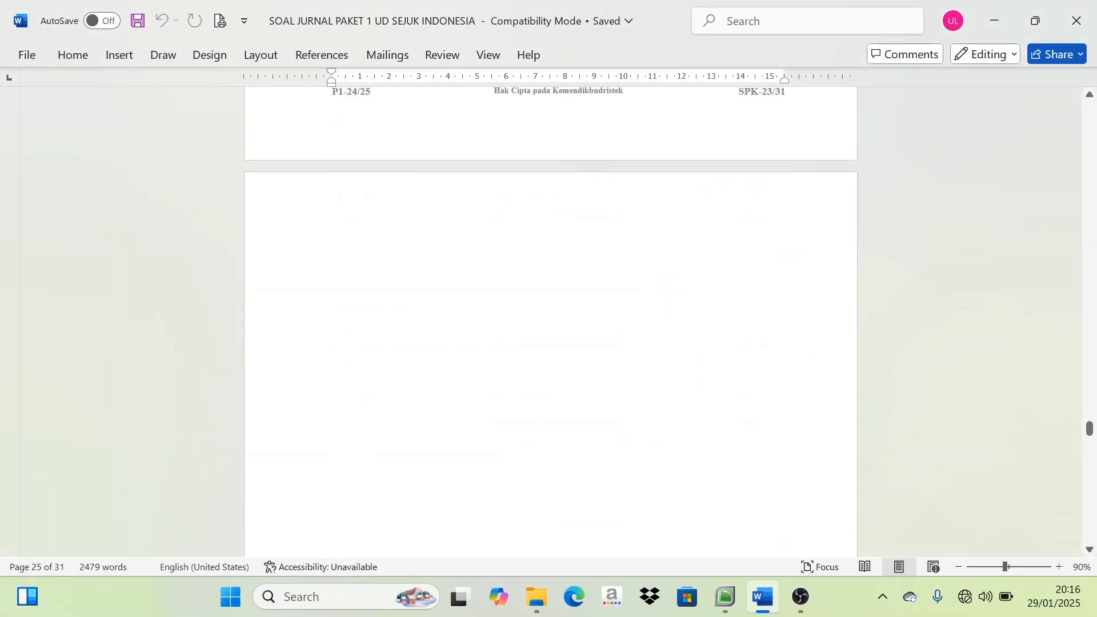
{"action": "scroll", "coordinate": [651, 291], "scroll_direction": "up", "scroll_amount": 5}
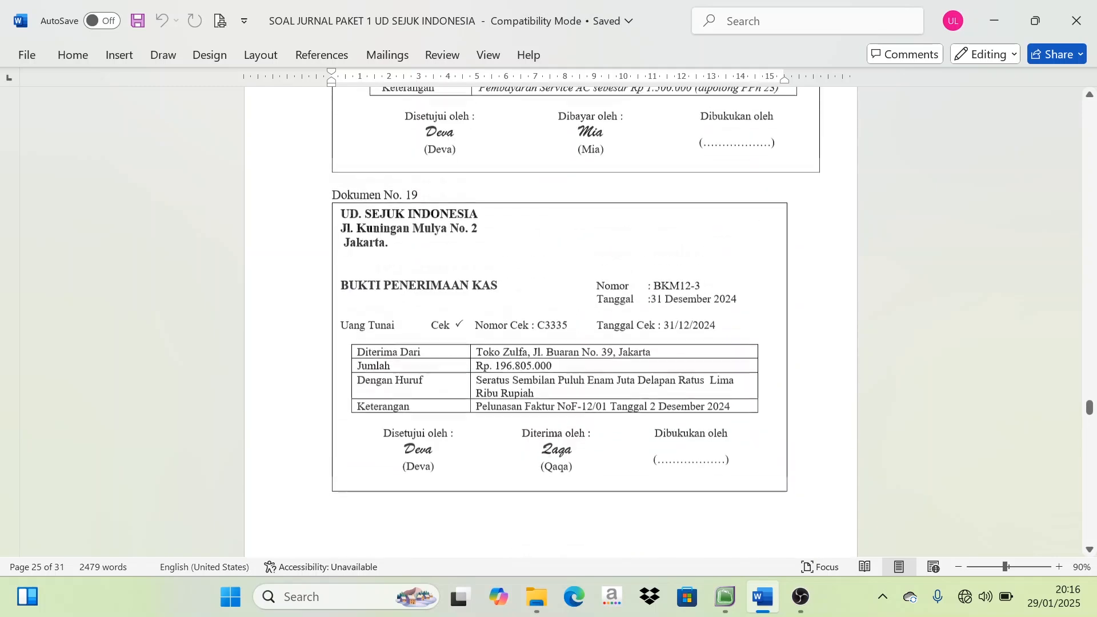
{"action": "scroll", "coordinate": [651, 292], "scroll_direction": "down", "scroll_amount": 4}
{"action": "scroll", "coordinate": [655, 296], "scroll_direction": "down", "scroll_amount": 10}
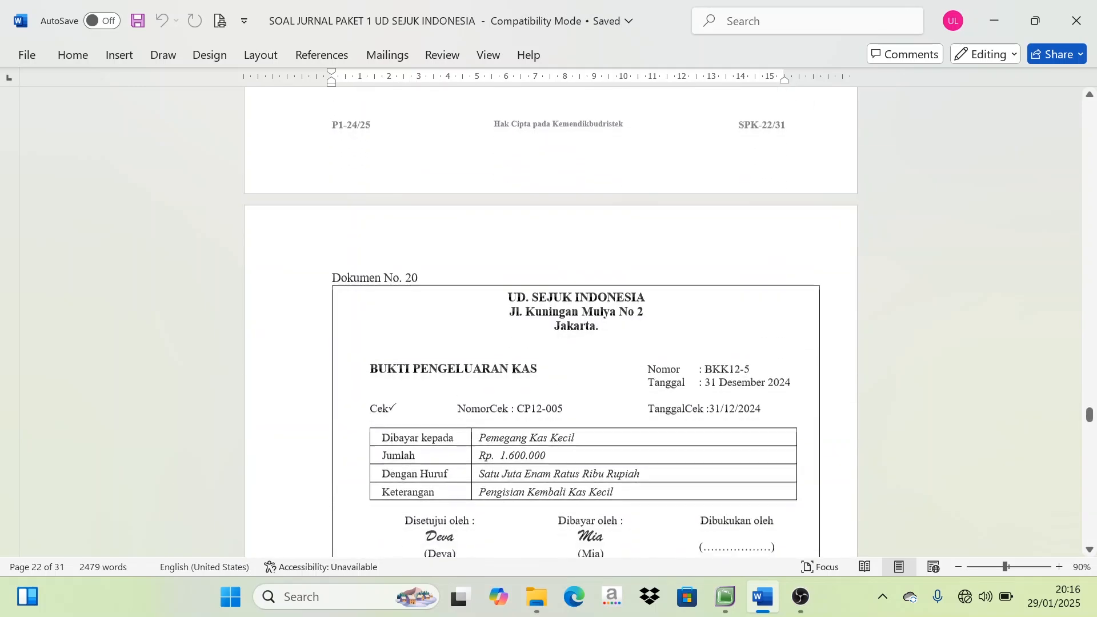
{"action": "scroll", "coordinate": [654, 296], "scroll_direction": "up", "scroll_amount": 1}
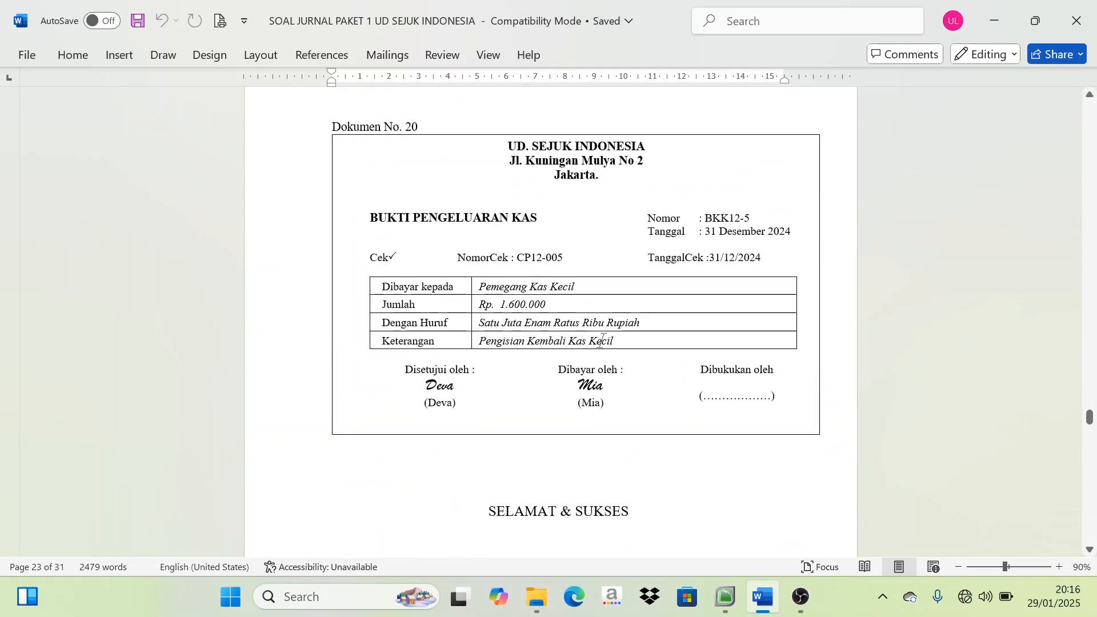
{"action": "scroll", "coordinate": [602, 360], "scroll_direction": "down", "scroll_amount": 10}
{"action": "scroll", "coordinate": [606, 408], "scroll_direction": "down", "scroll_amount": 10}
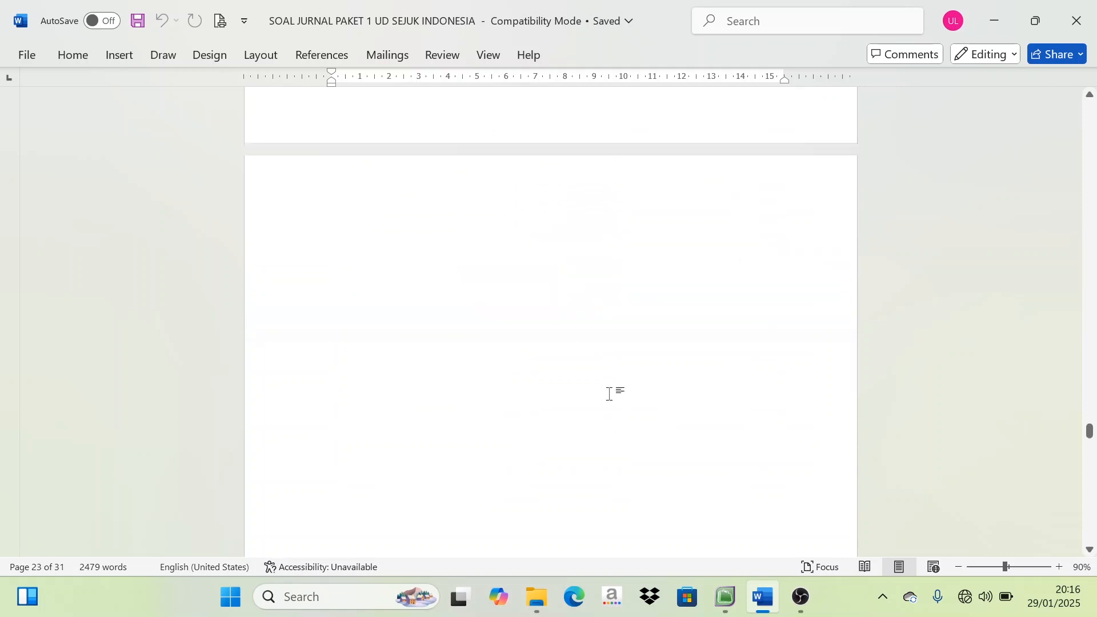
{"action": "scroll", "coordinate": [617, 417], "scroll_direction": "down", "scroll_amount": 3}
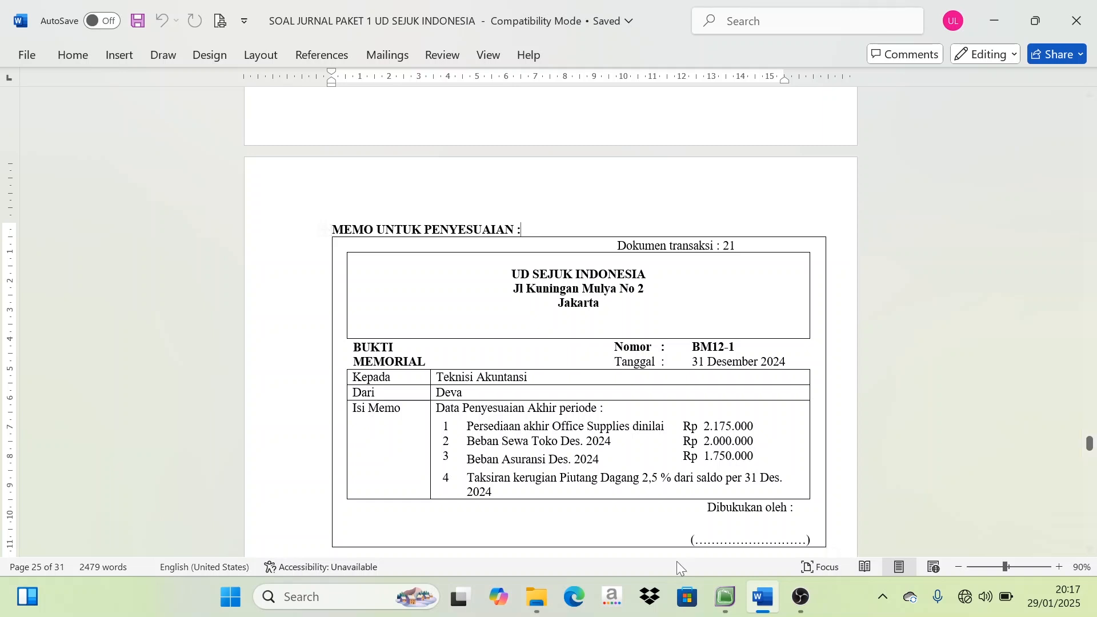
Arrange MYOB Accounting and the Word document side by side, with the full width of memo BM12-1 in view
{"action": "left_click", "coordinate": [725, 596]}
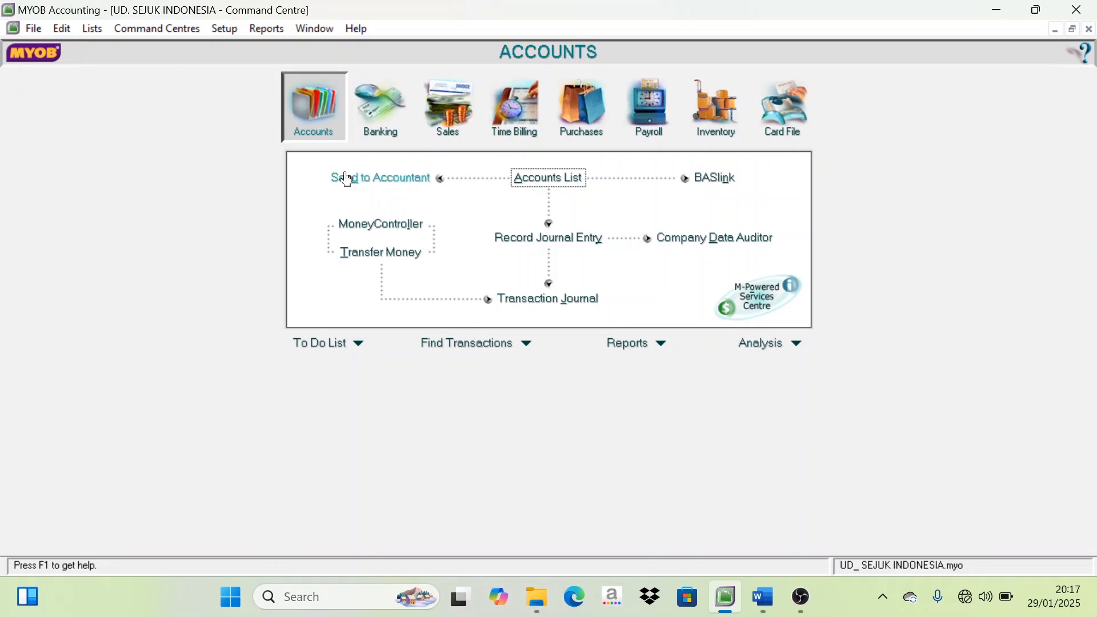
{"action": "left_click", "coordinate": [768, 608]}
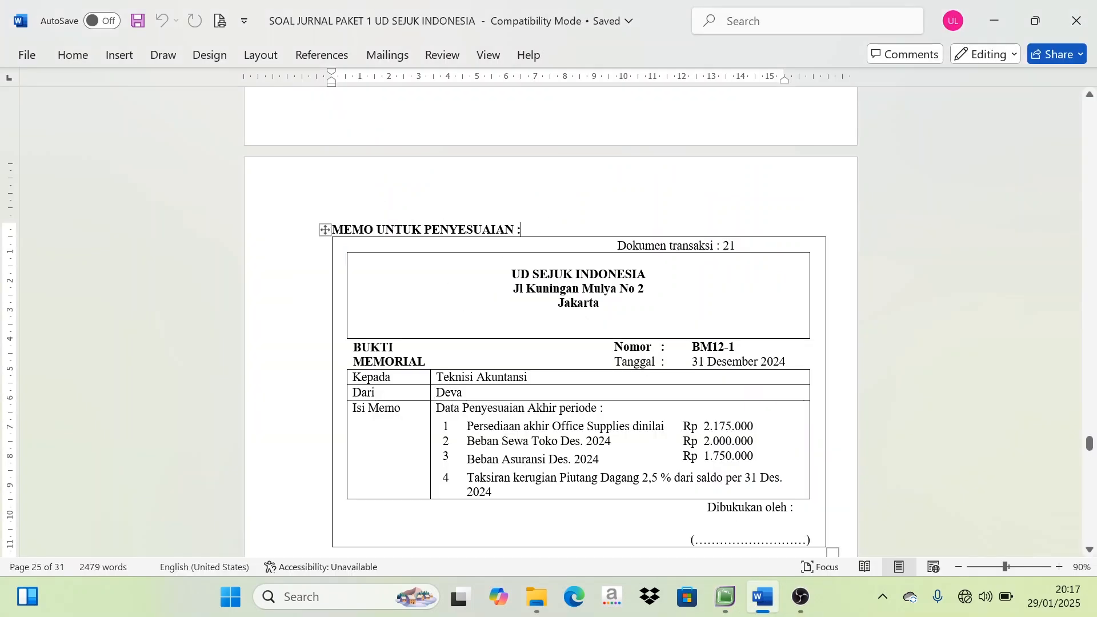
{"action": "key", "text": "super+Right"}
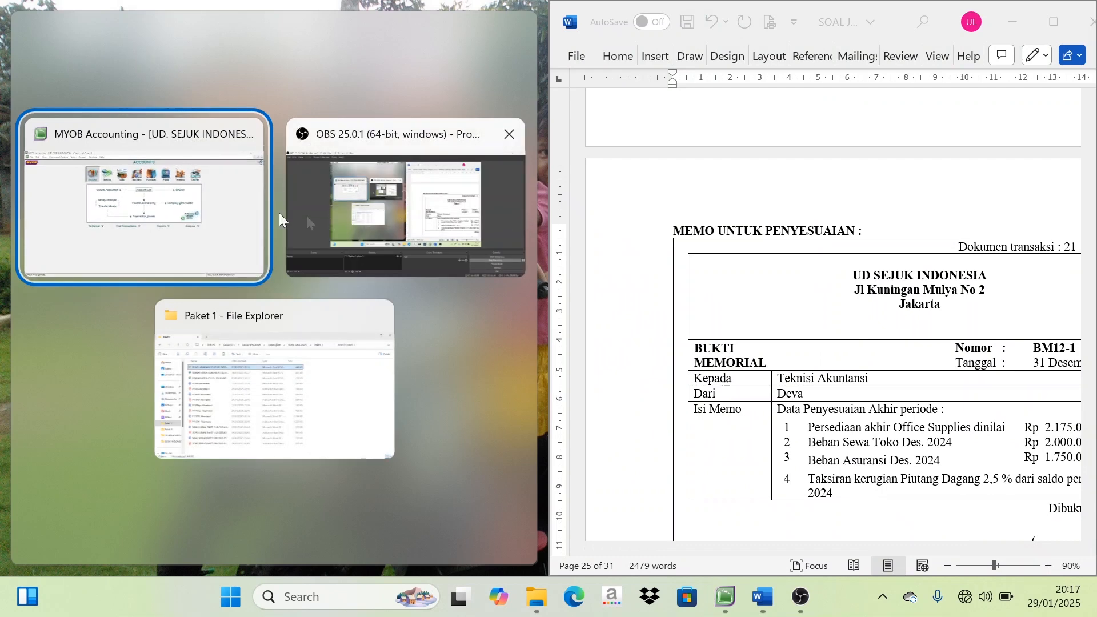
{"action": "left_click", "coordinate": [201, 208]}
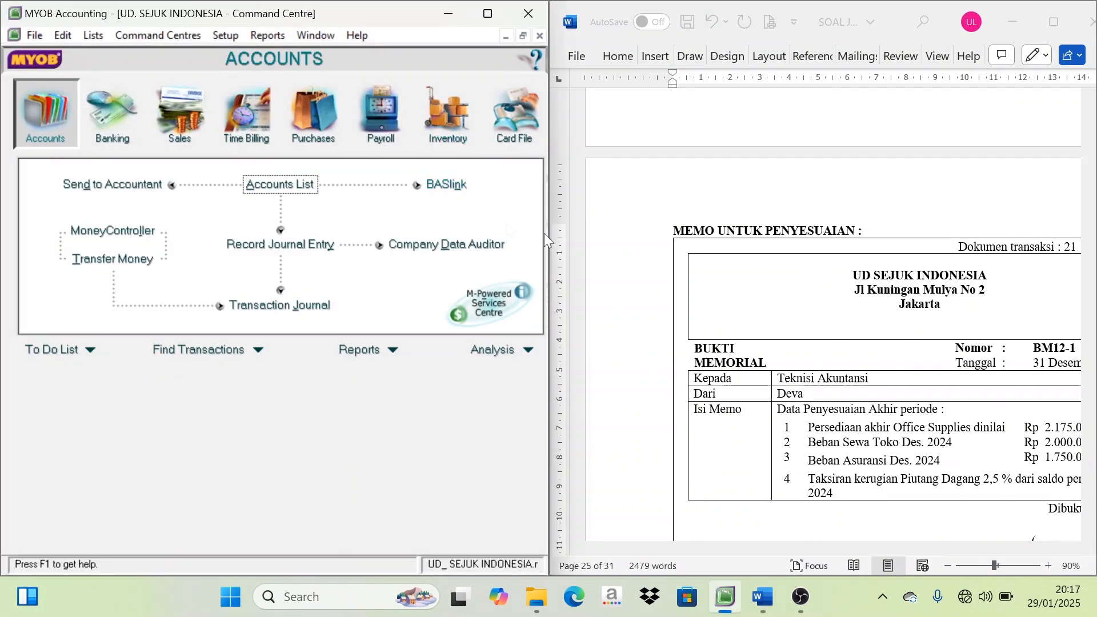
{"action": "left_click", "coordinate": [835, 551]}
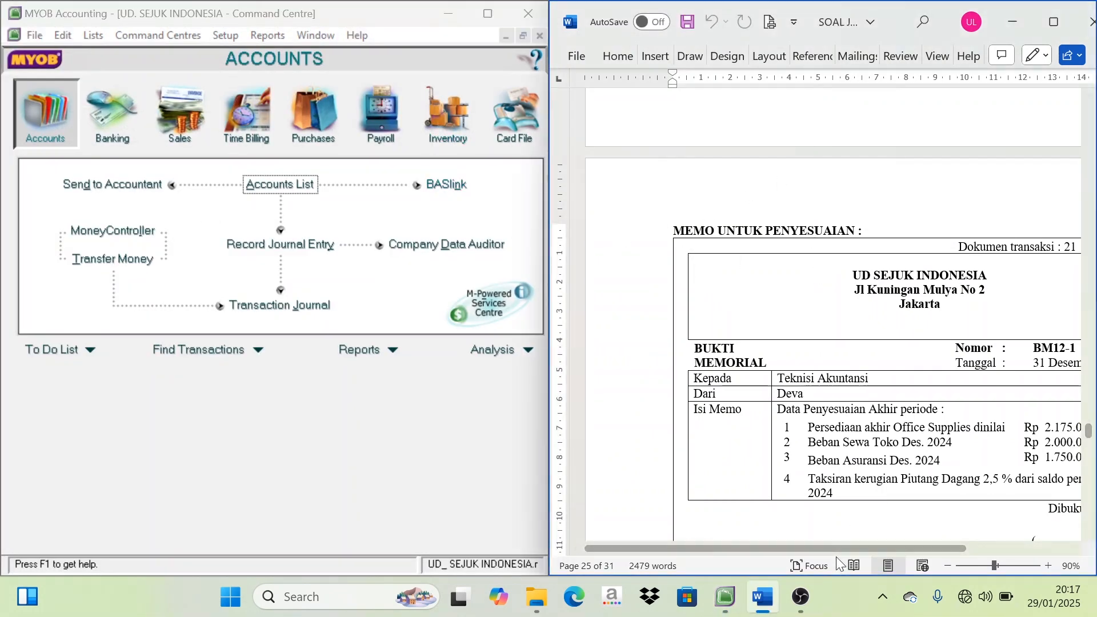
{"action": "left_click_drag", "start_coordinate": [850, 552], "coordinate": [912, 553]}
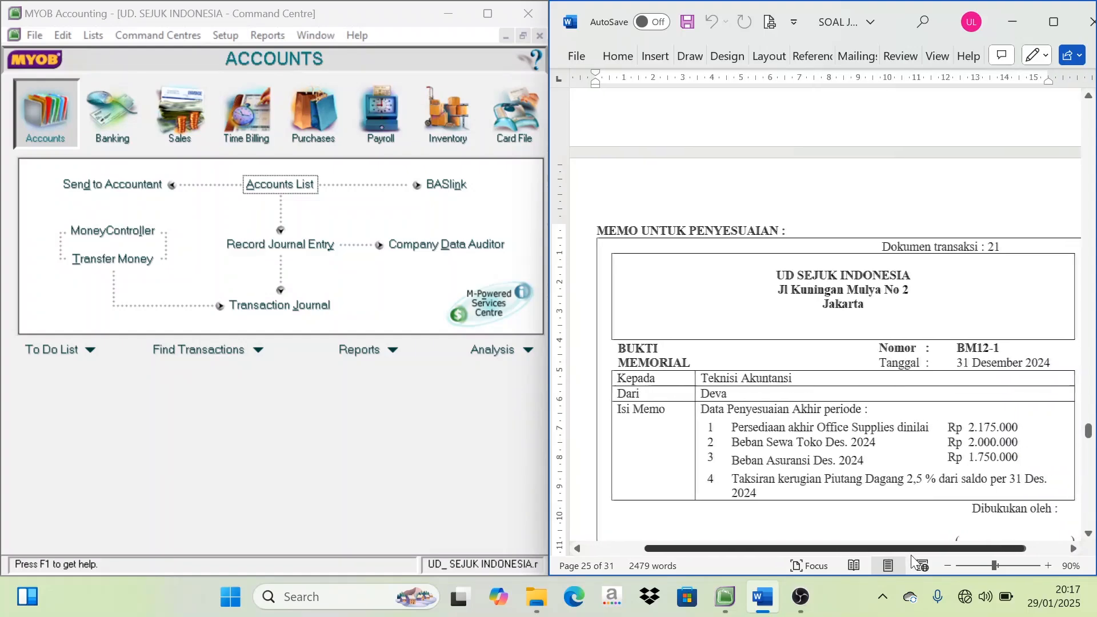
{"action": "scroll", "coordinate": [770, 468], "scroll_direction": "down", "scroll_amount": 3}
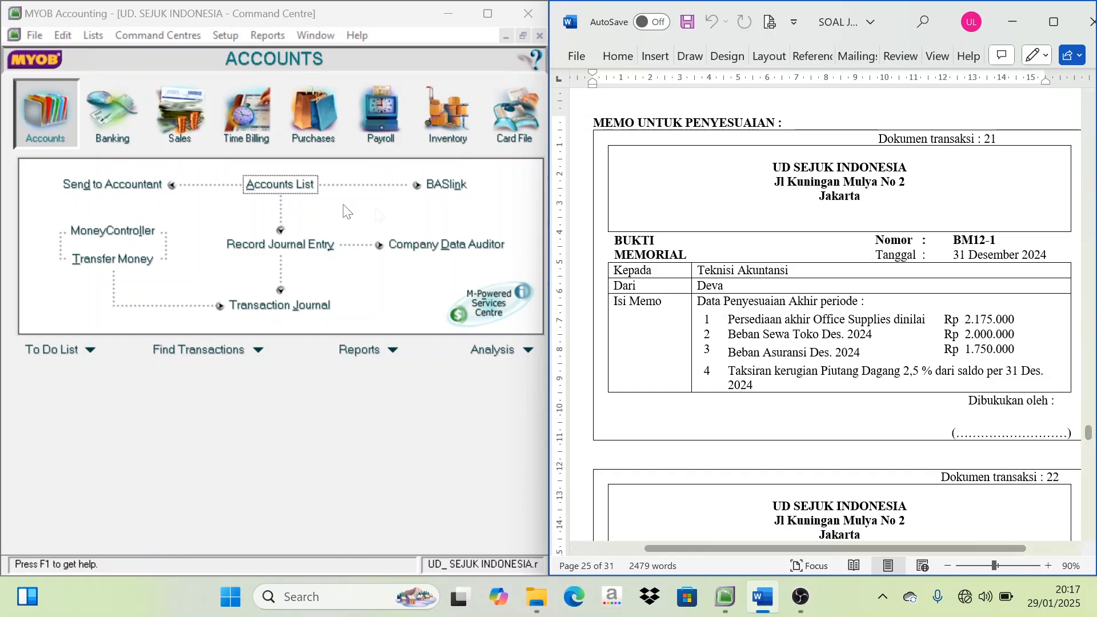
Open a new journal entry in MYOB and set its general journal number to BM12-1, copied from the memo
{"action": "left_click", "coordinate": [395, 67]}
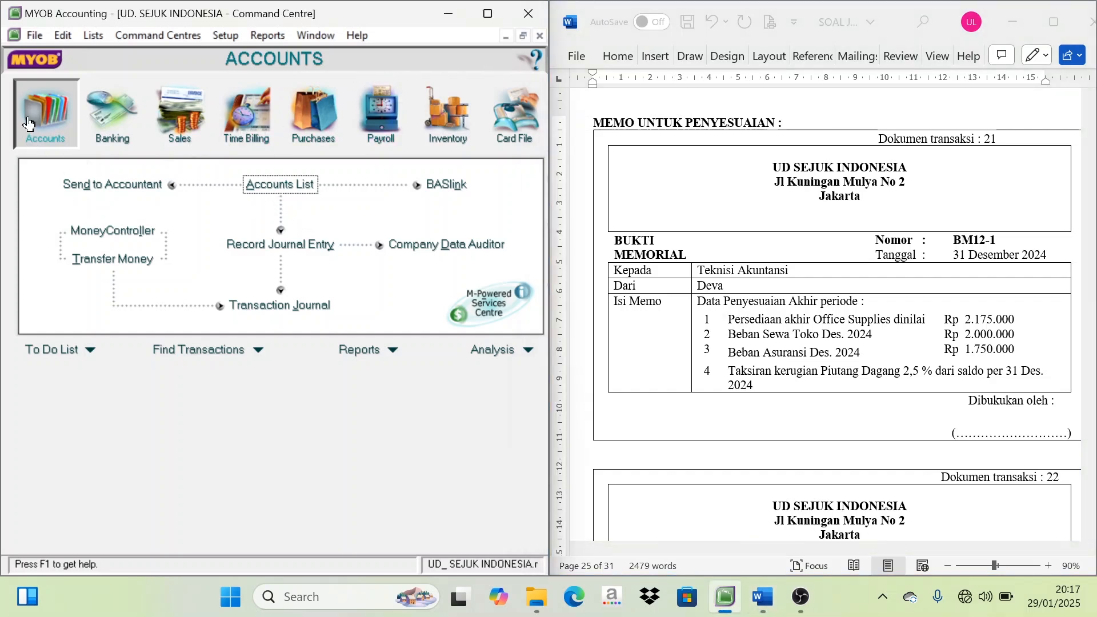
{"action": "left_click", "coordinate": [302, 251]}
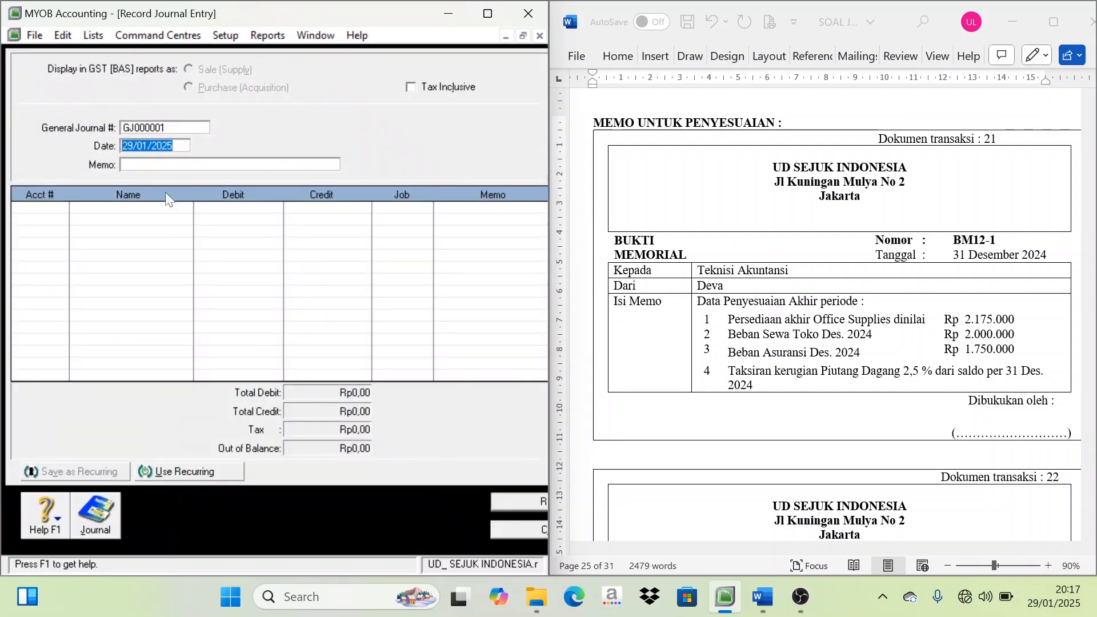
{"action": "left_click", "coordinate": [139, 131]}
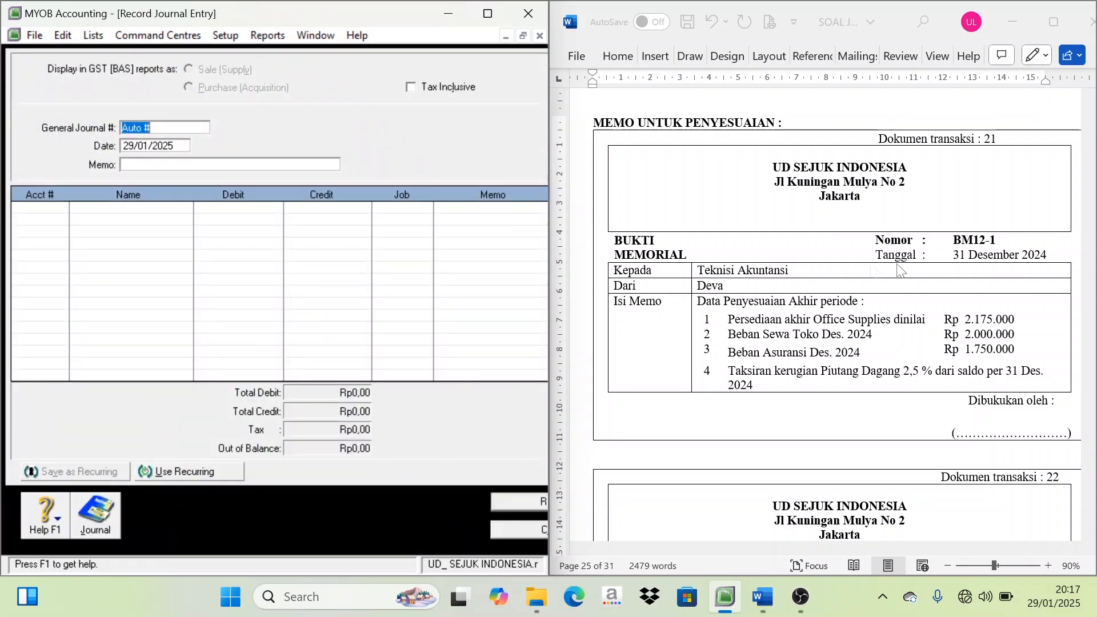
{"action": "left_click", "coordinate": [999, 241]}
{"action": "left_click_drag", "start_coordinate": [998, 240], "coordinate": [952, 240]}
{"action": "key", "text": "ctrl+c"}
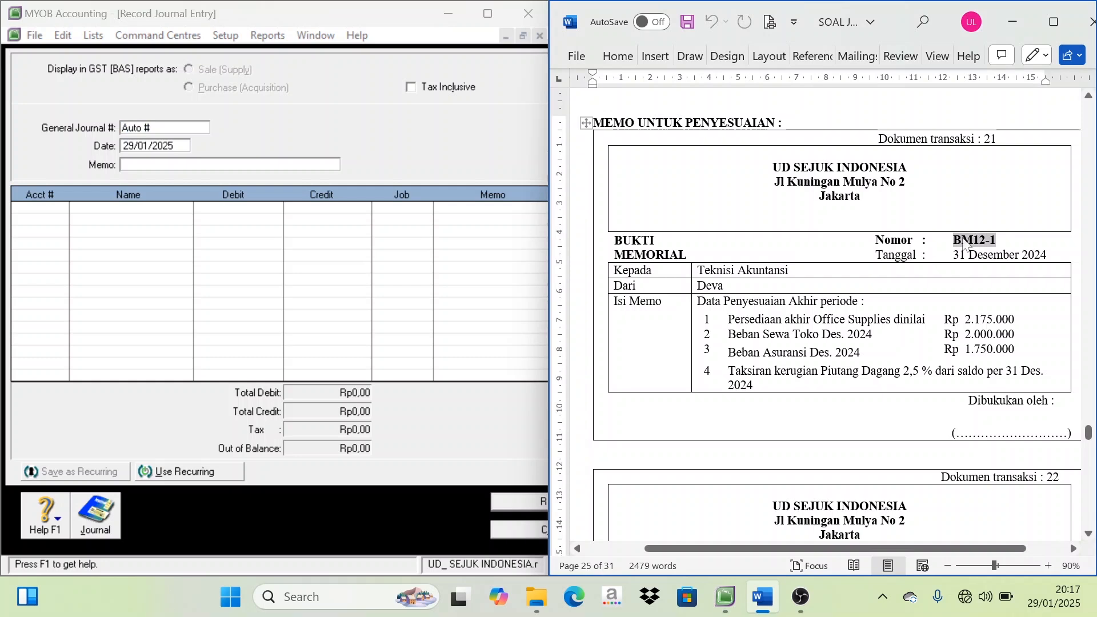
{"action": "left_click", "coordinate": [197, 127]}
{"action": "key", "text": "ctrl+v"}
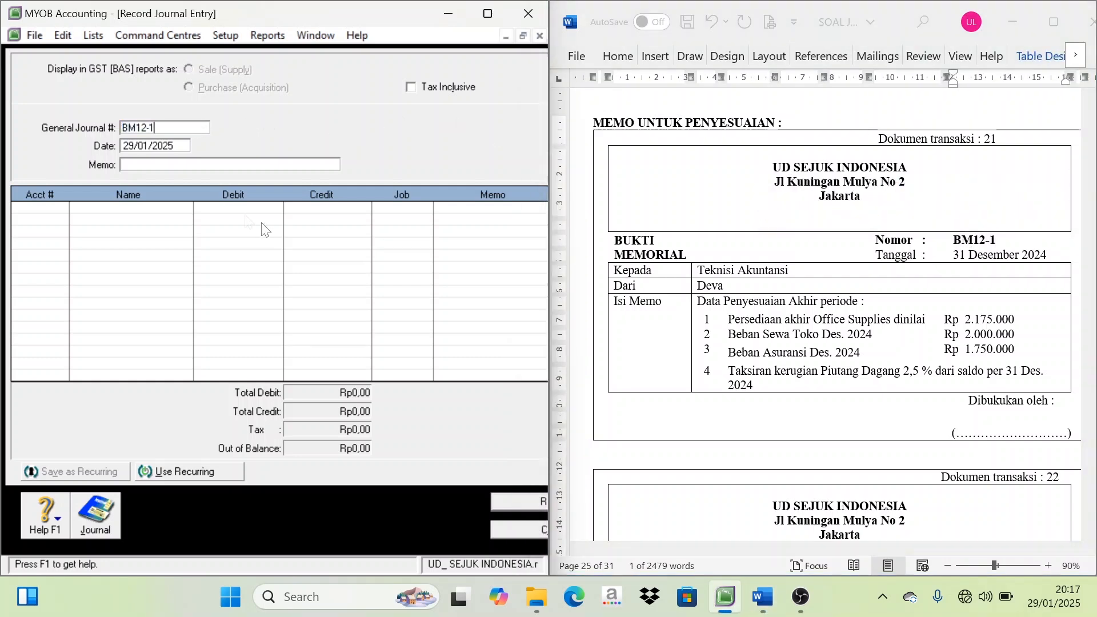
Set the journal entry's date to 31/12/2024
{"action": "key", "text": "Tab"}
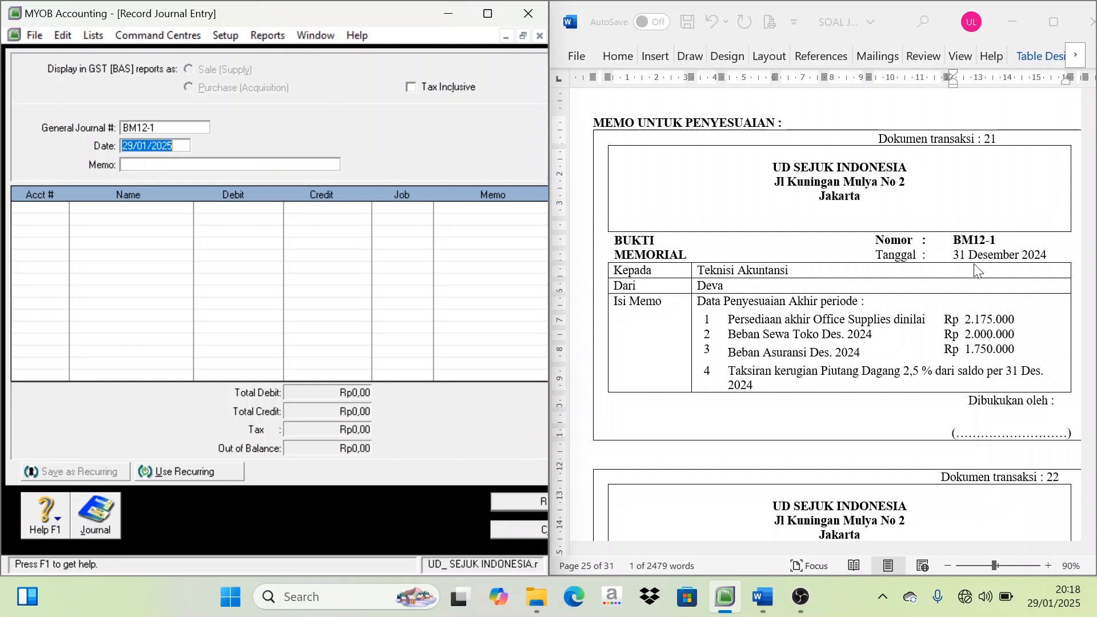
{"action": "type", "text": "31/12/2014"}
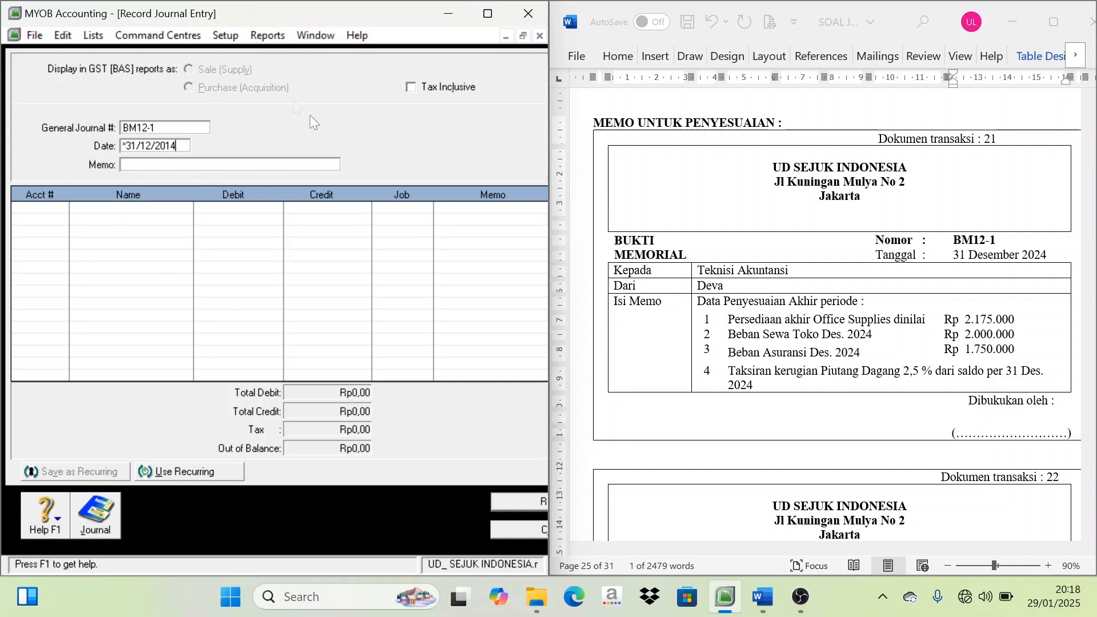
{"action": "left_click", "coordinate": [132, 163]}
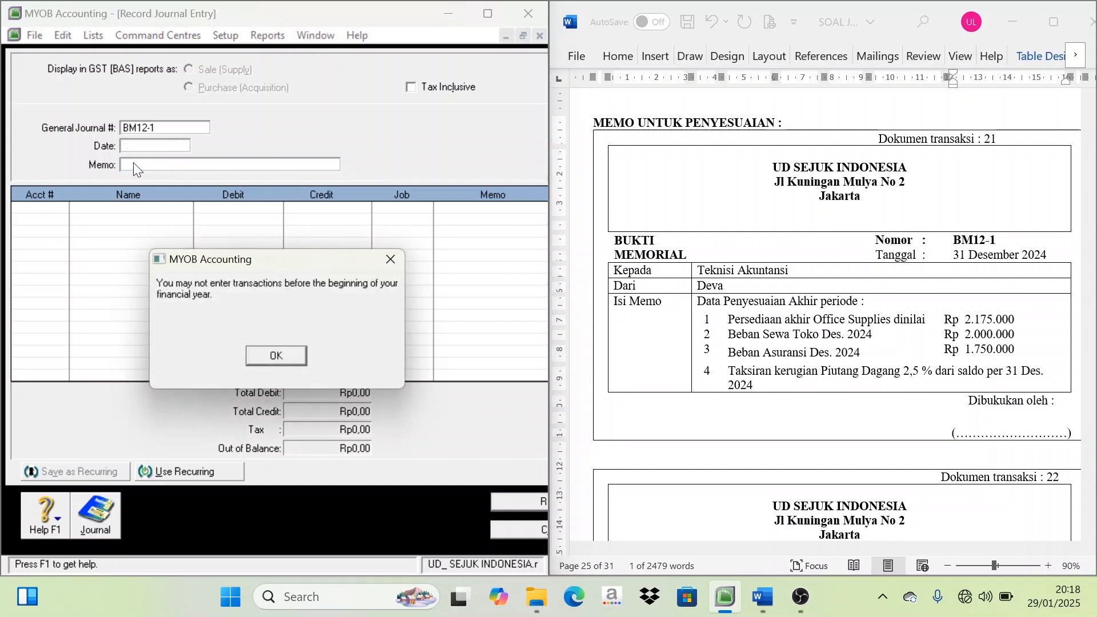
{"action": "left_click", "coordinate": [275, 355]}
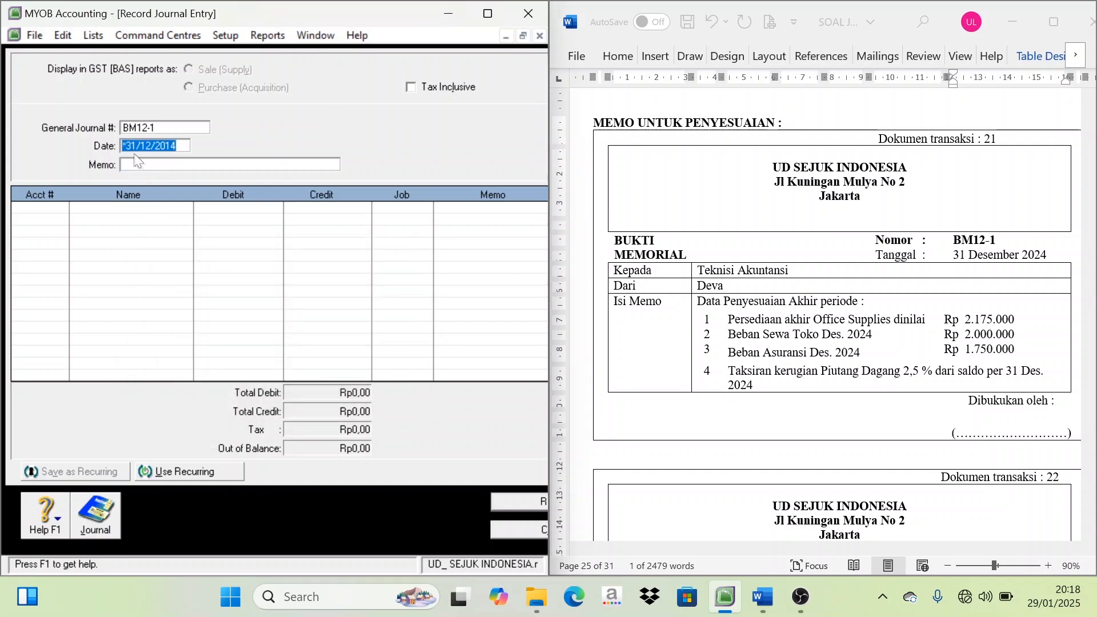
{"action": "left_click", "coordinate": [146, 164]}
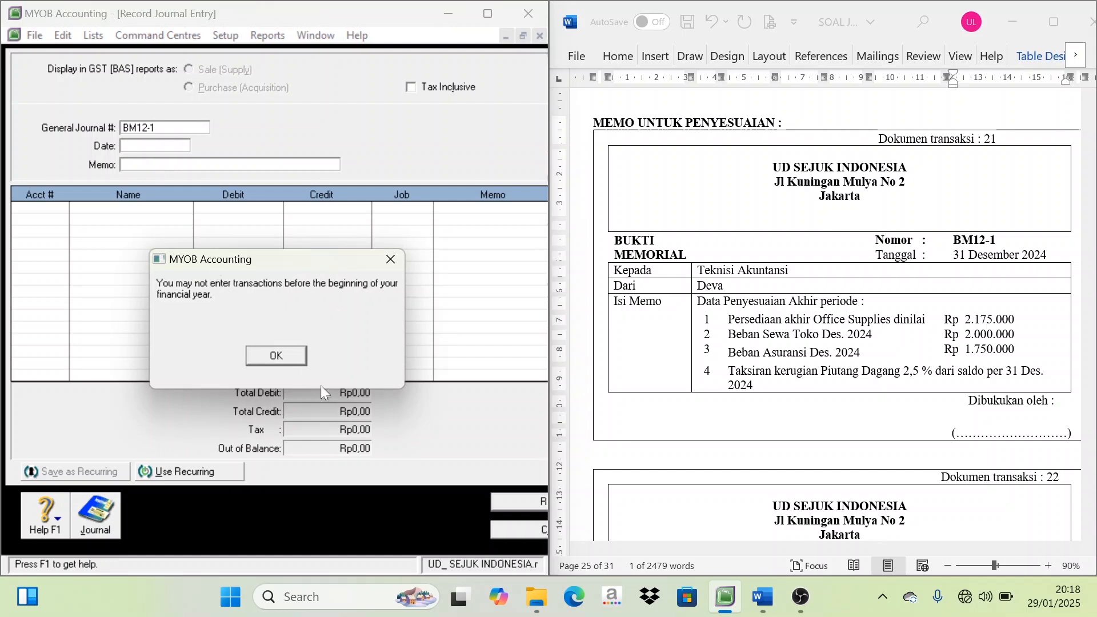
{"action": "left_click", "coordinate": [264, 354]}
{"action": "left_click", "coordinate": [176, 145]}
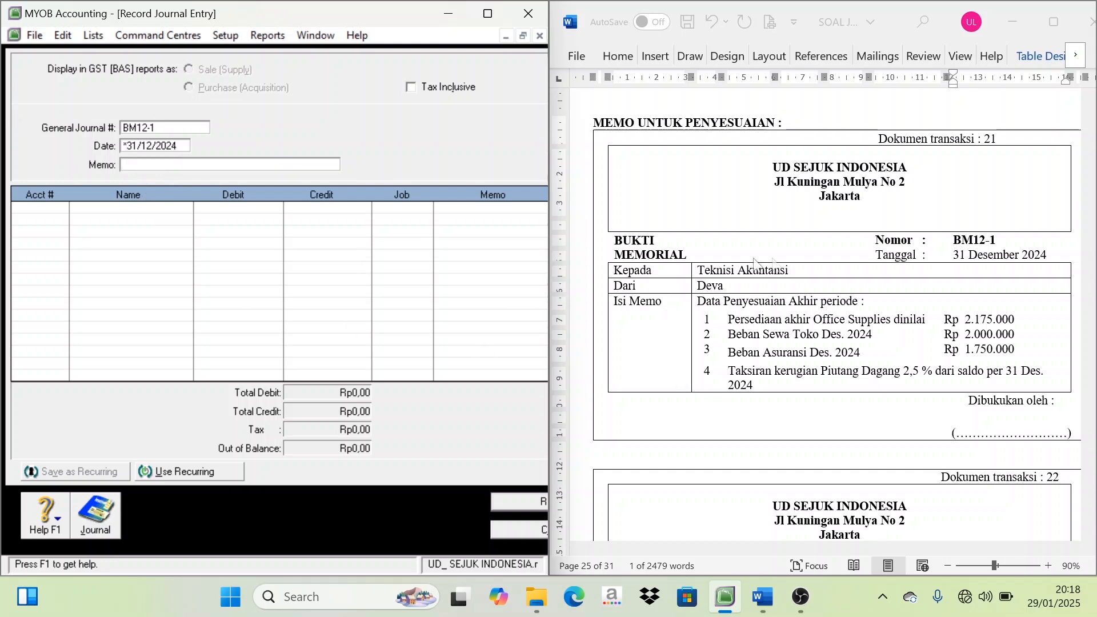
Copy the text "Data Penyesuaian Akhir periode" from the Word memo into the journal entry's Memo field
{"action": "left_click", "coordinate": [742, 303]}
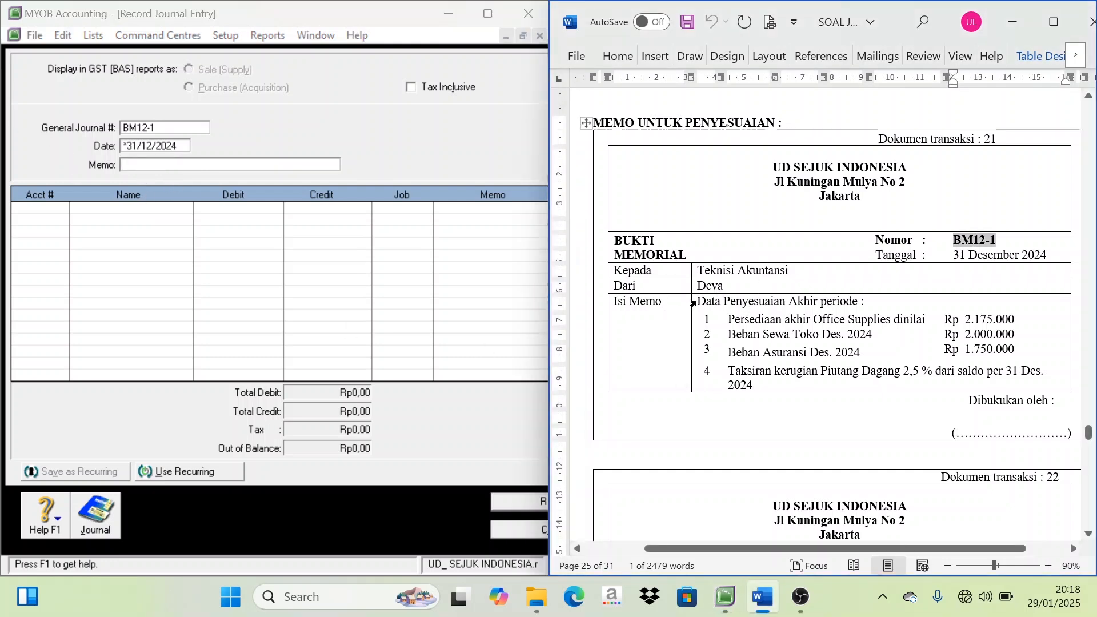
{"action": "left_click_drag", "start_coordinate": [696, 301], "coordinate": [858, 303]}
{"action": "key", "text": "ctrl+c"}
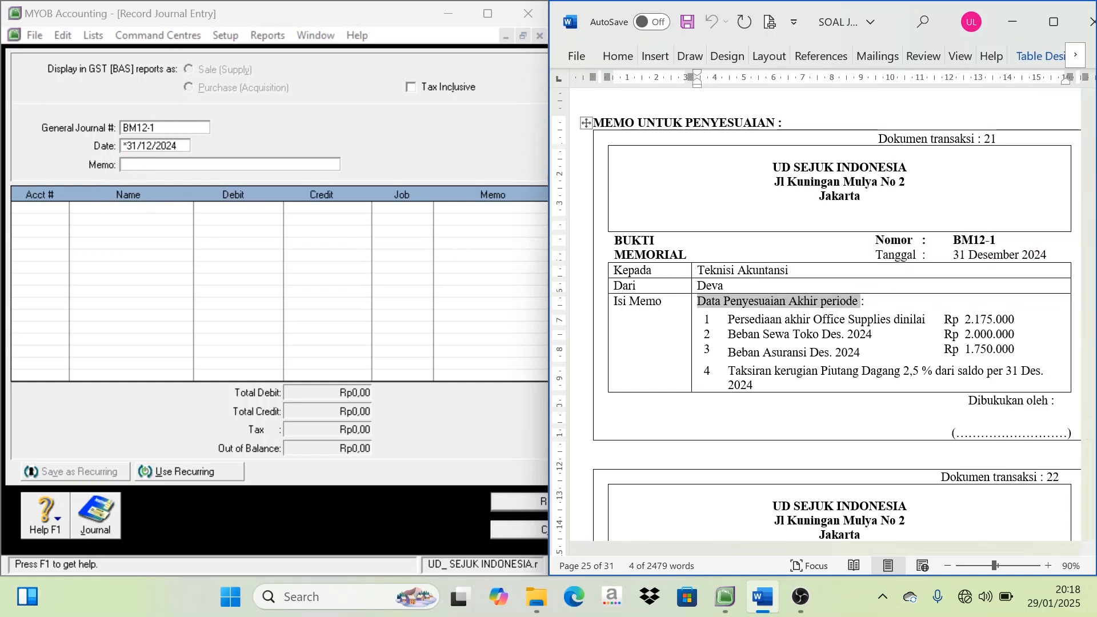
{"action": "left_click", "coordinate": [153, 170]}
{"action": "key", "text": "ctrl+v"}
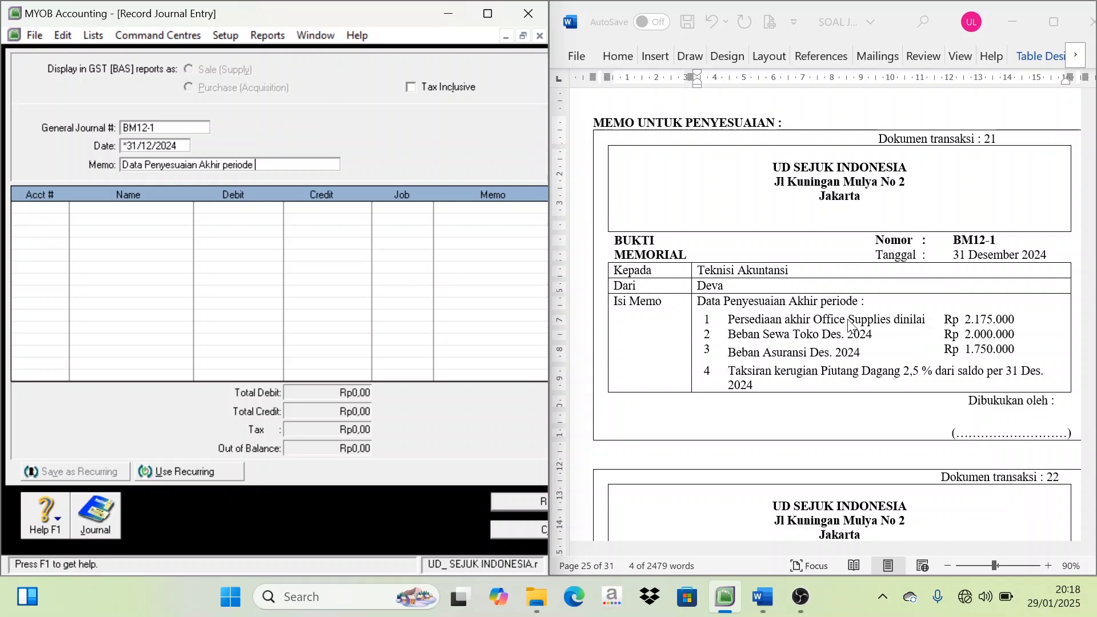
Look up the Office Supplies balance among the asset accounts in the Accounts List
{"action": "left_click", "coordinate": [93, 37]}
{"action": "left_click", "coordinate": [108, 52]}
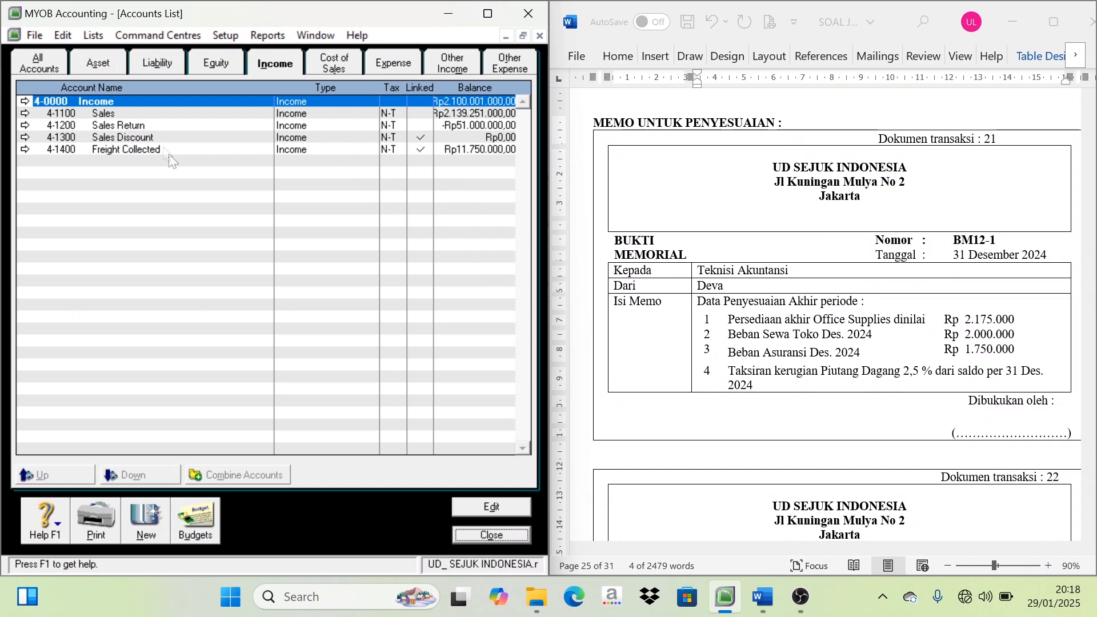
{"action": "left_click", "coordinate": [87, 65]}
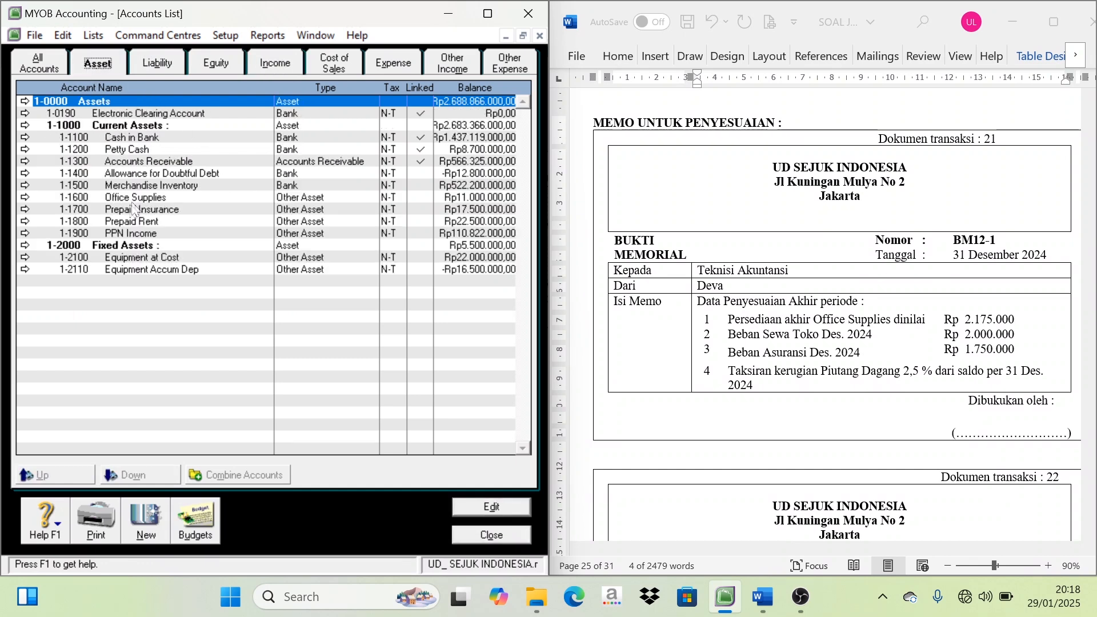
{"action": "left_click", "coordinate": [142, 198]}
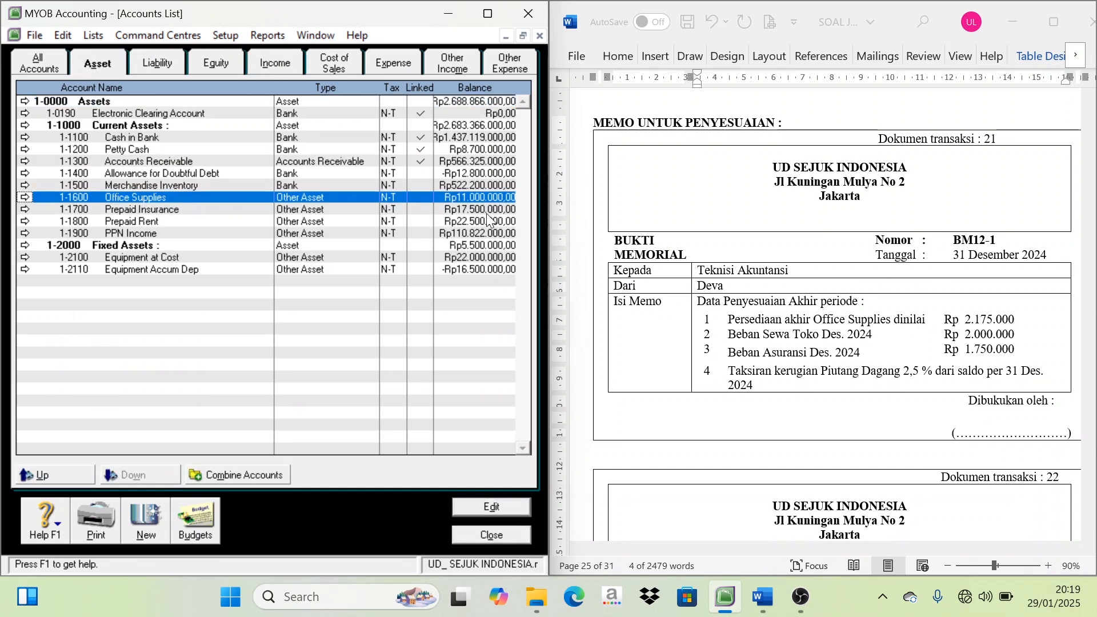
{"action": "left_click", "coordinate": [473, 212]}
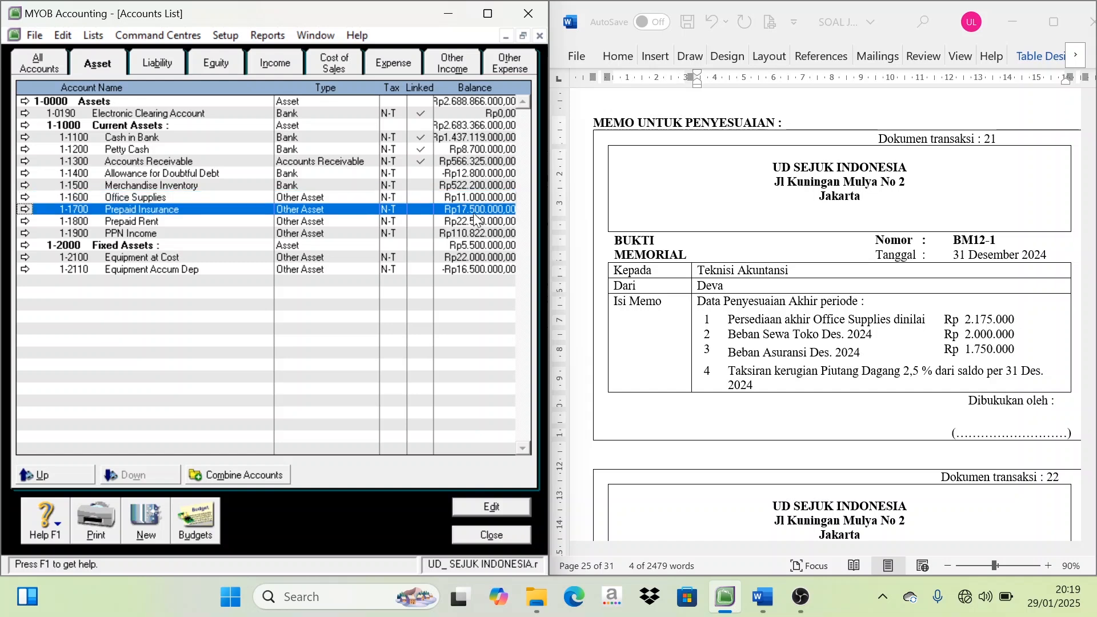
{"action": "left_click", "coordinate": [477, 198]}
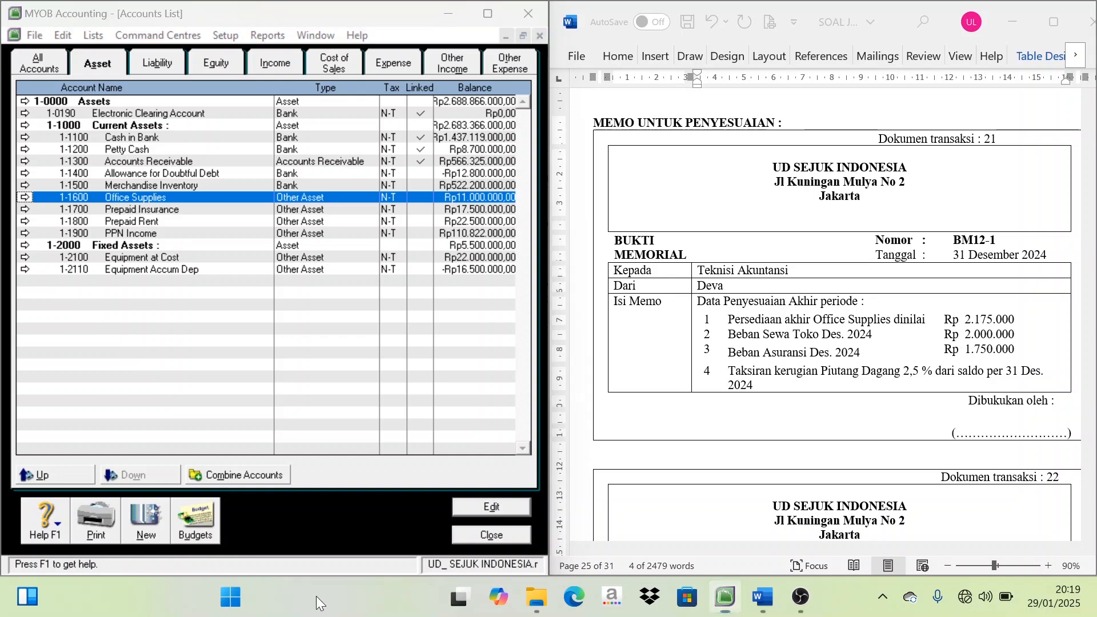
Search Windows for "cal" and open the Calculator app
{"action": "left_click", "coordinate": [317, 595]}
{"action": "type", "text": "cal"}
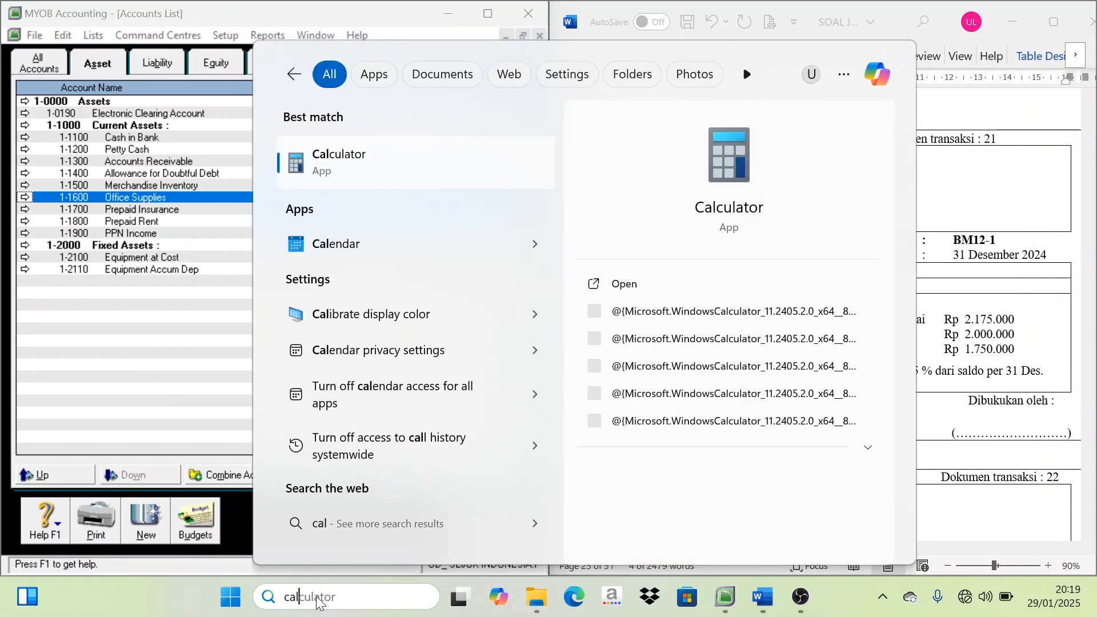
{"action": "left_click", "coordinate": [359, 161]}
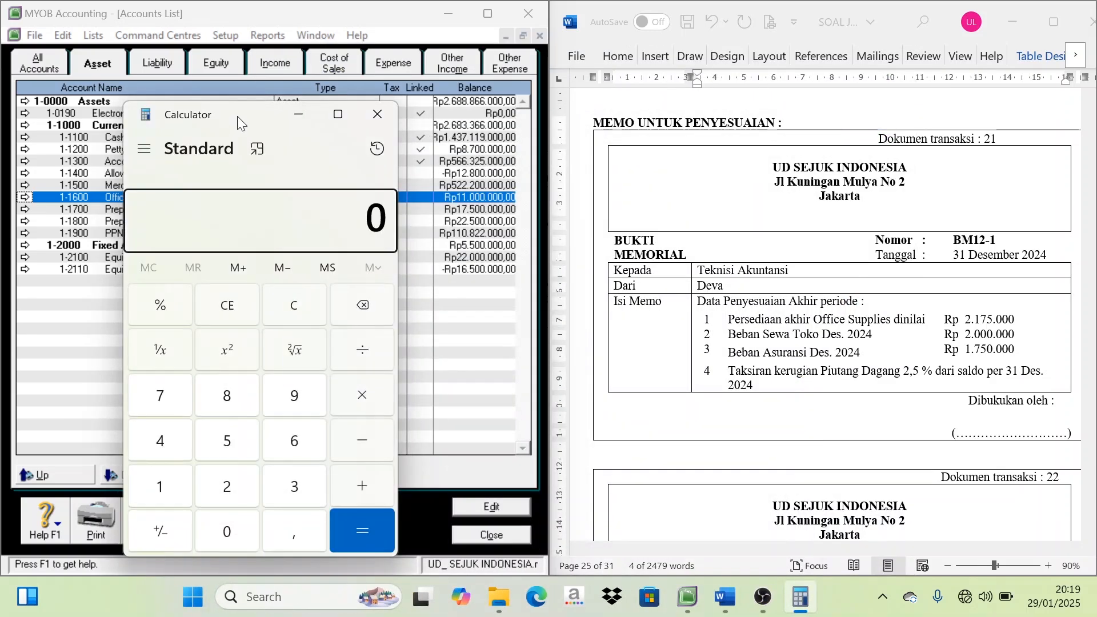
Move the Calculator off the Accounts List and enter the Office Supplies balance of 11.000.000
{"action": "left_click_drag", "start_coordinate": [237, 116], "coordinate": [653, 85]}
{"action": "left_click", "coordinate": [570, 540]}
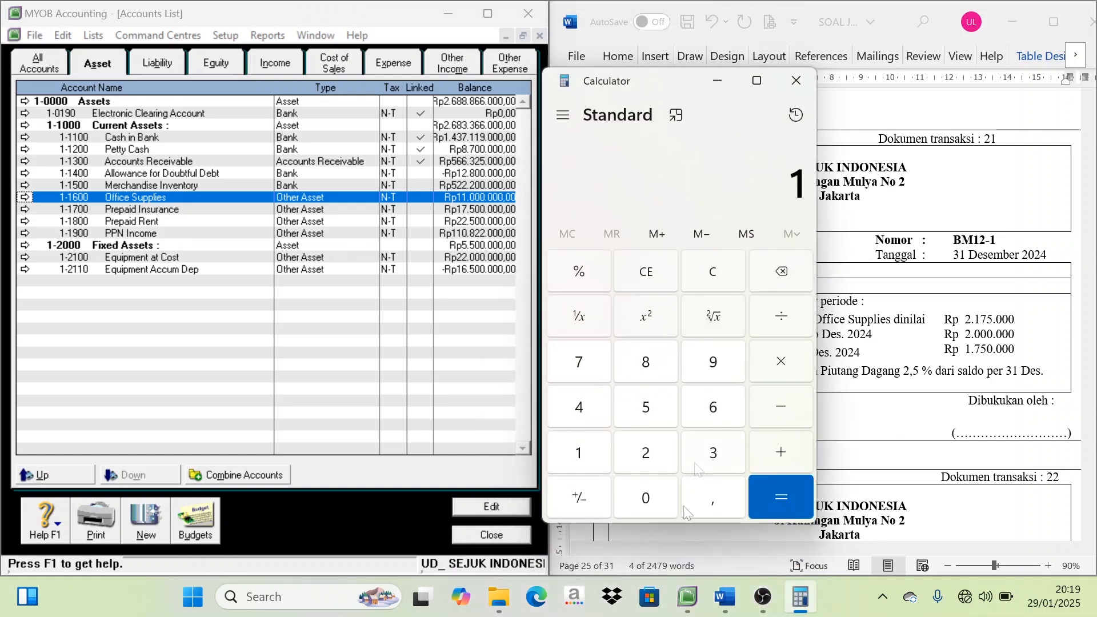
{"action": "left_click", "coordinate": [644, 500]}
{"action": "left_click", "coordinate": [644, 500]}
{"action": "left_click", "coordinate": [644, 500]}
{"action": "left_click", "coordinate": [644, 500]}
{"action": "left_click", "coordinate": [644, 500]}
{"action": "left_click", "coordinate": [644, 501]}
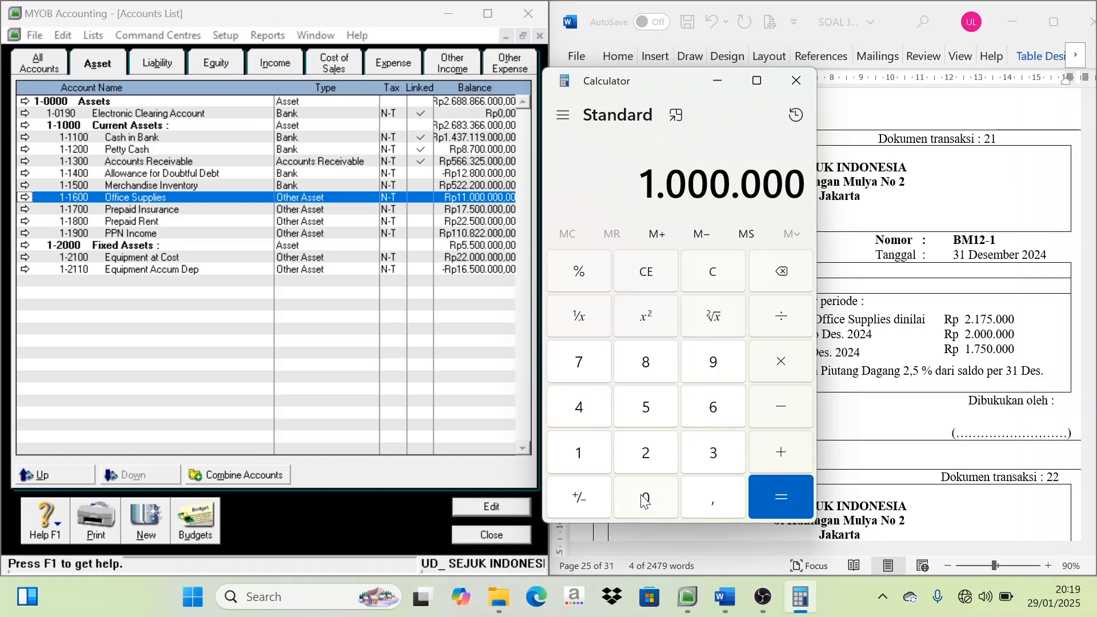
{"action": "left_click", "coordinate": [644, 500]}
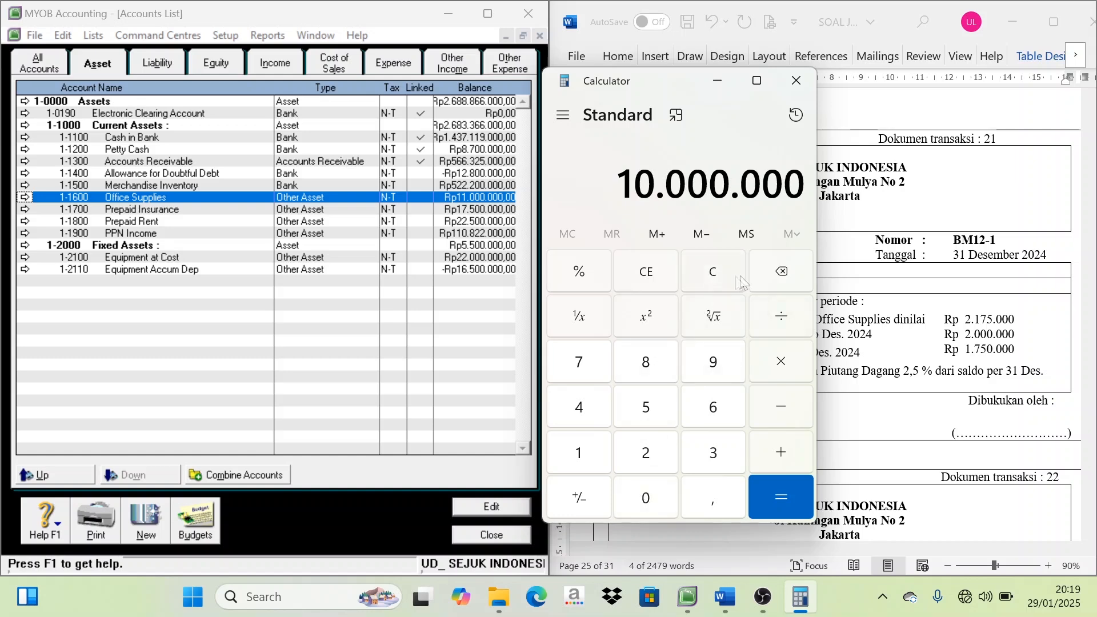
{"action": "left_click", "coordinate": [771, 275]}
{"action": "left_click", "coordinate": [771, 275]}
{"action": "left_click", "coordinate": [771, 275]}
{"action": "left_click", "coordinate": [771, 275]}
{"action": "left_click", "coordinate": [771, 275]}
{"action": "left_click", "coordinate": [771, 274]}
{"action": "left_click", "coordinate": [771, 275]}
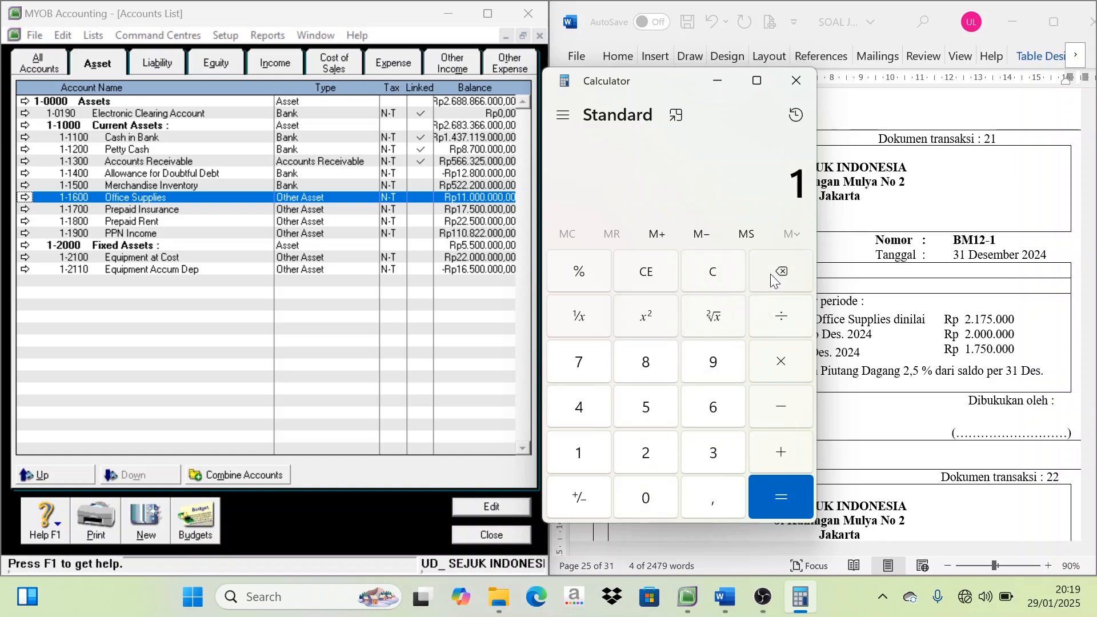
{"action": "type", "text": "1.000"}
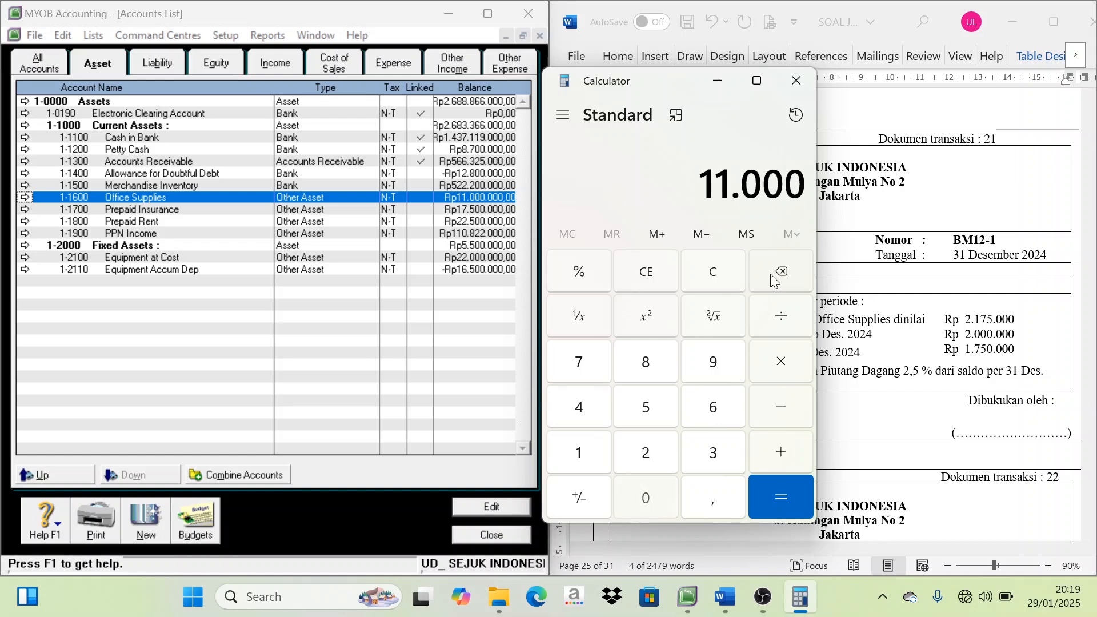
{"action": "type", "text": ".000"}
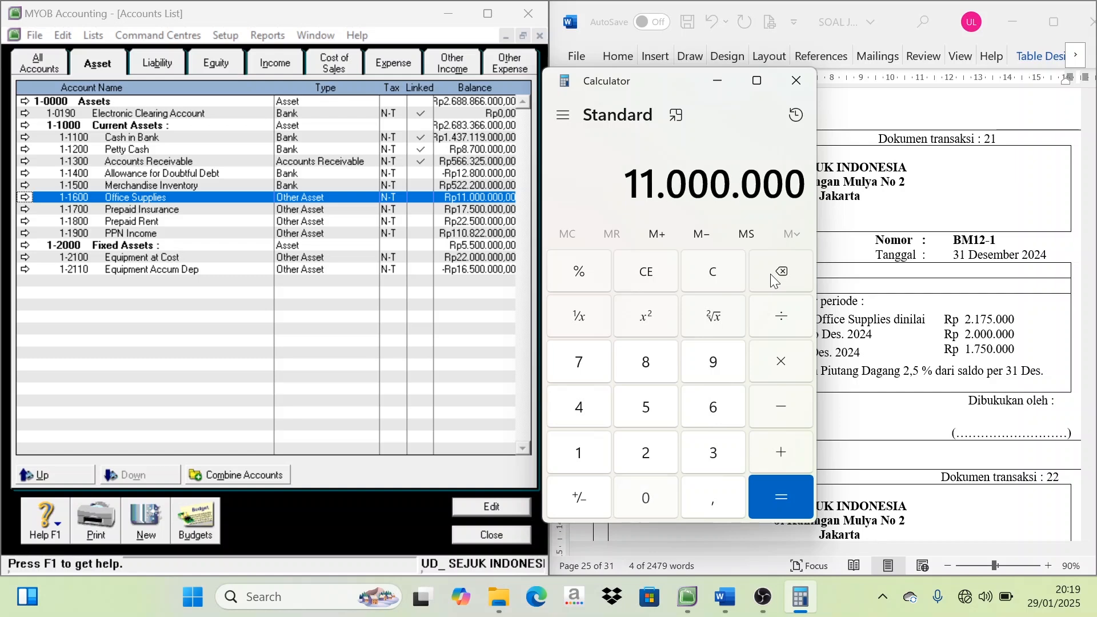
Subtract the memo's ending Office Supplies value of 2.175.000 in the Calculator and compute the difference
{"action": "left_click", "coordinate": [787, 423]}
{"action": "type", "text": "21750"}
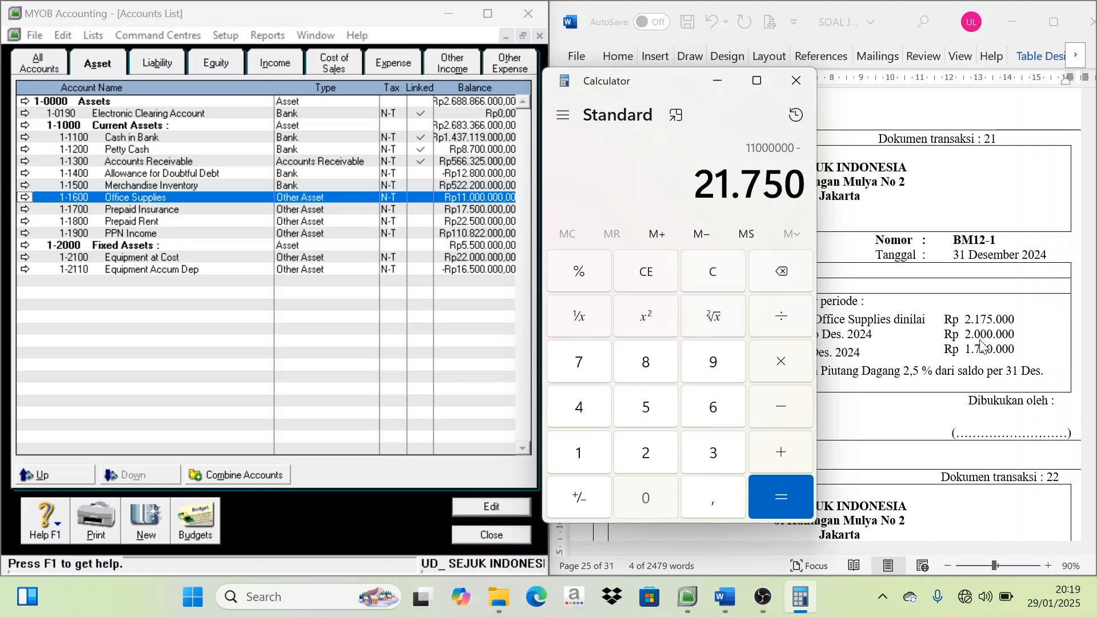
{"action": "type", "text": "00"}
{"action": "key", "text": "Return"}
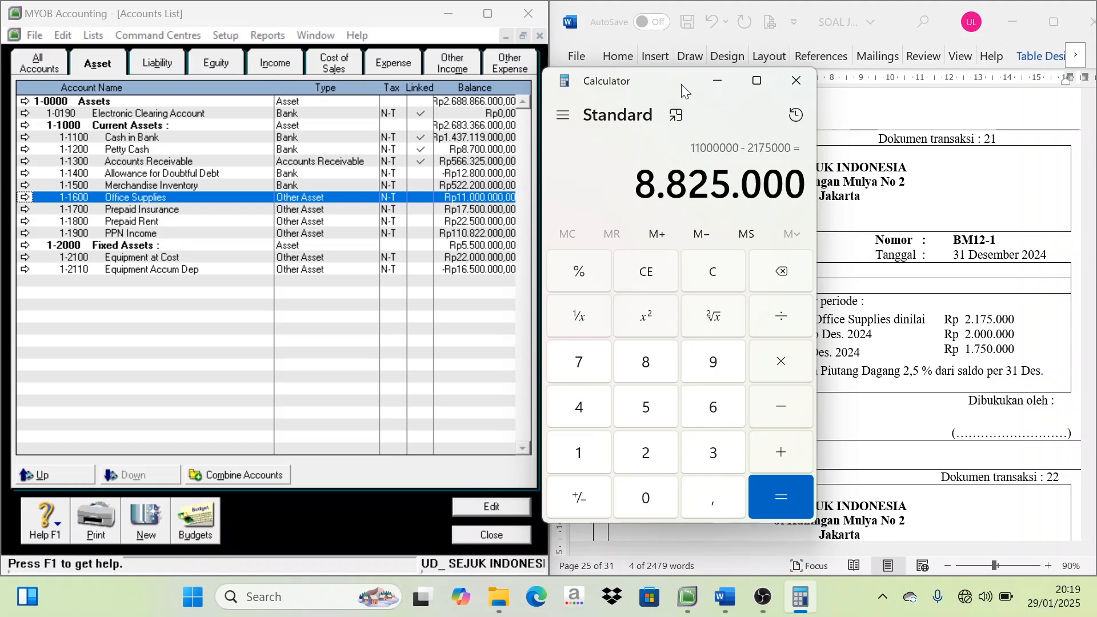
Close the Accounts List and move the Calculator clear of the journal entry
{"action": "left_click_drag", "start_coordinate": [671, 82], "coordinate": [643, 281]}
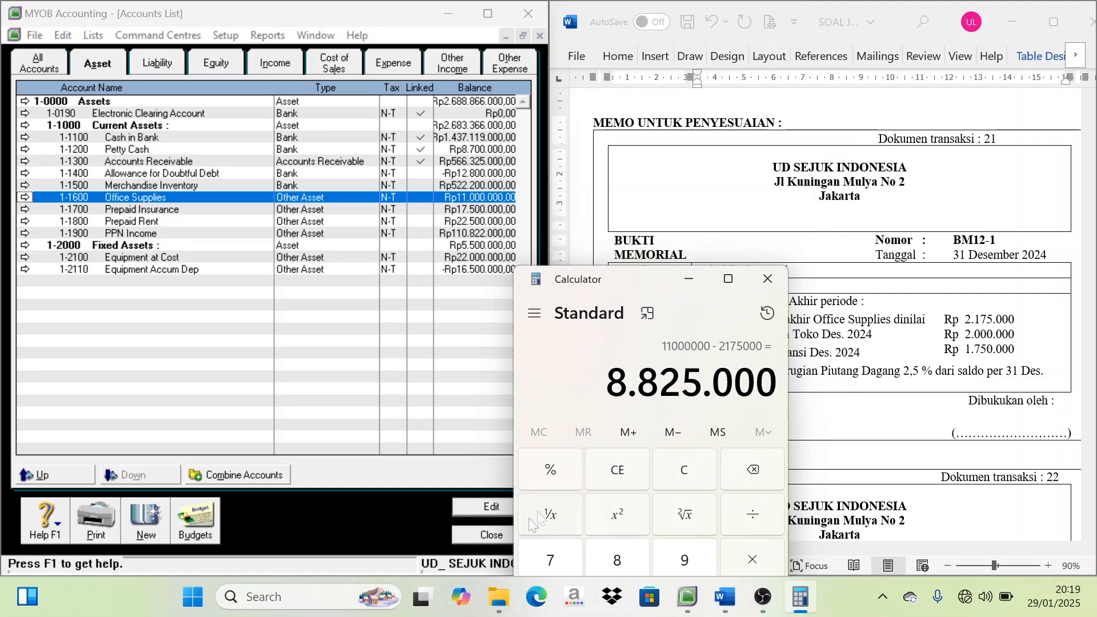
{"action": "left_click", "coordinate": [485, 535]}
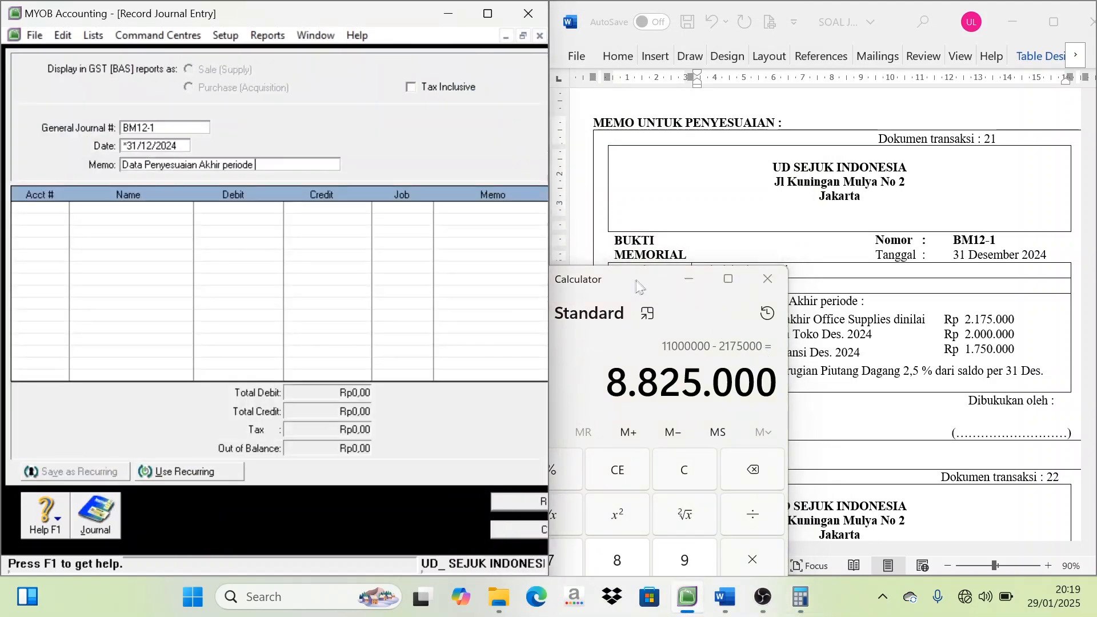
{"action": "left_click_drag", "start_coordinate": [638, 285], "coordinate": [854, 380]}
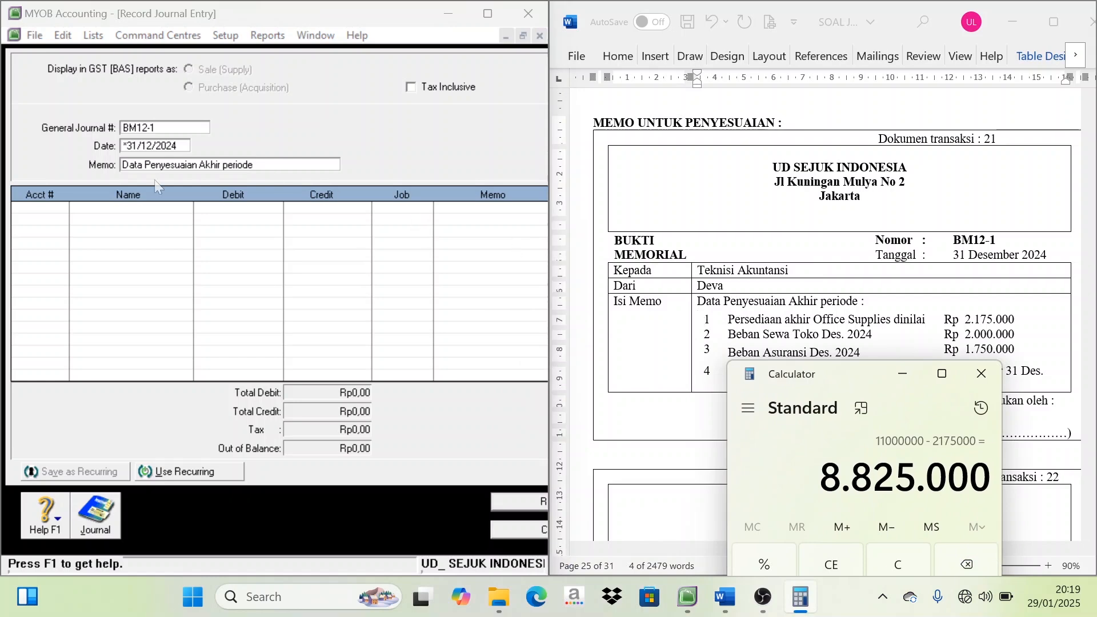
Add account 6-1200 Office Supplies Expenses to the journal entry's first line with a debit of Rp8.825.000
{"action": "left_click", "coordinate": [63, 210]}
{"action": "left_click", "coordinate": [61, 207]}
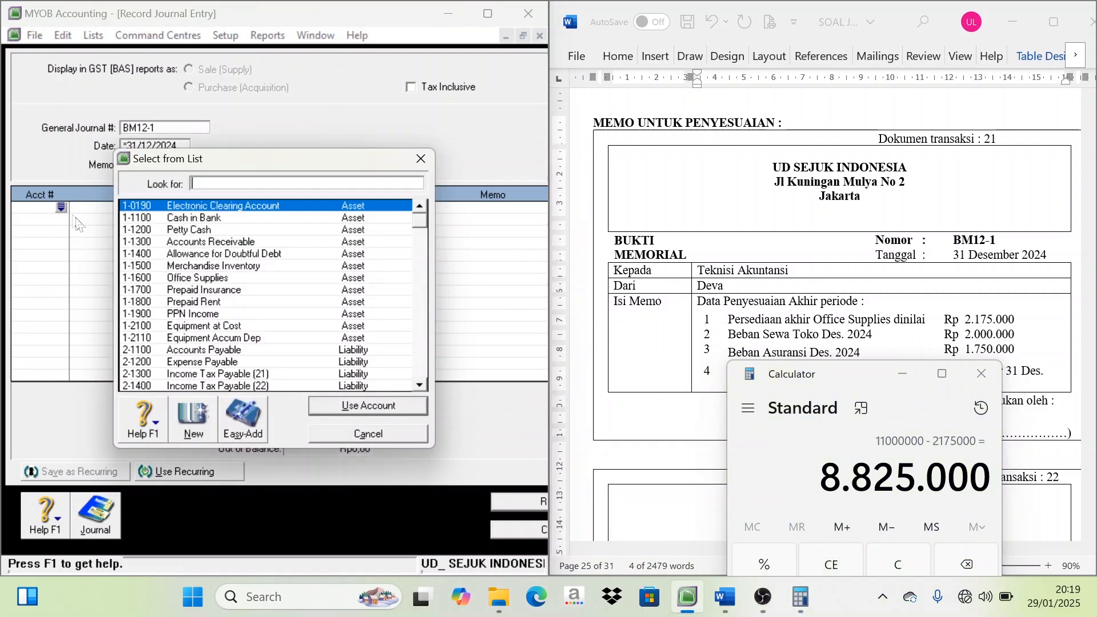
{"action": "scroll", "coordinate": [230, 326], "scroll_direction": "down", "scroll_amount": 4}
{"action": "scroll", "coordinate": [230, 326], "scroll_direction": "down", "scroll_amount": 6}
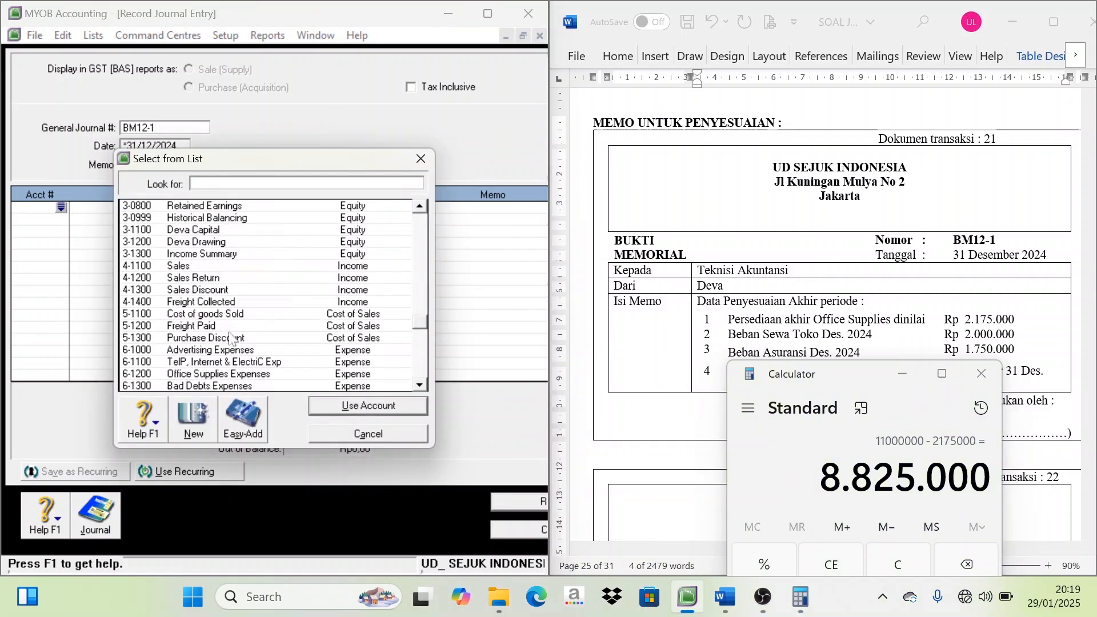
{"action": "double_click", "coordinate": [212, 338]}
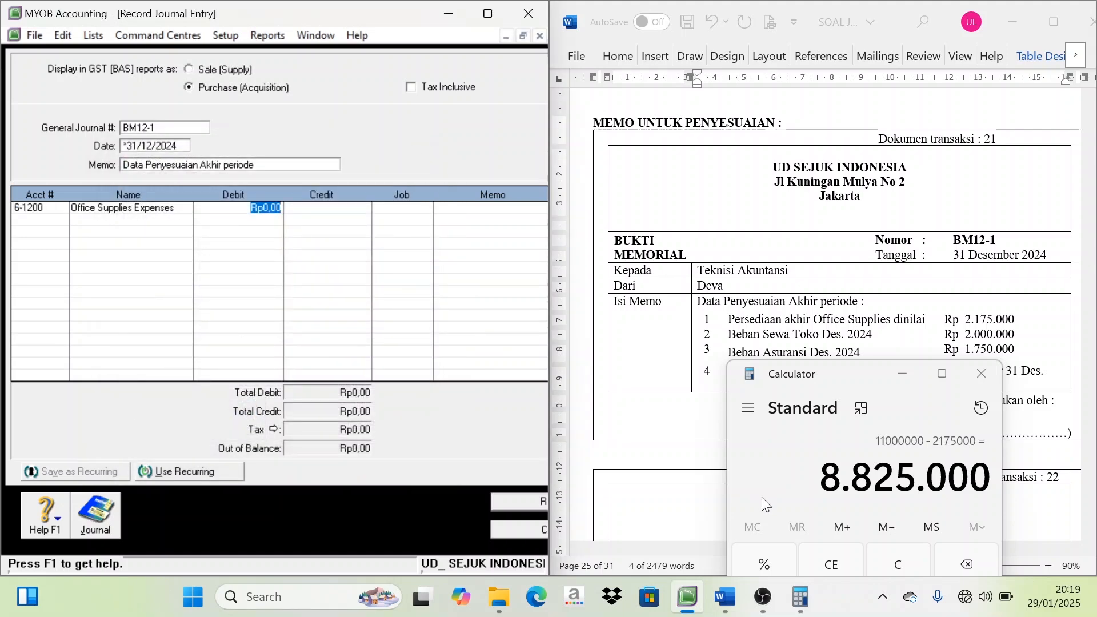
{"action": "type", "text": "8825000"}
Add account 1-1600 Office Supplies on the second line with a credit of Rp8.825.000
{"action": "left_click", "coordinate": [32, 224]}
{"action": "left_click", "coordinate": [61, 219]}
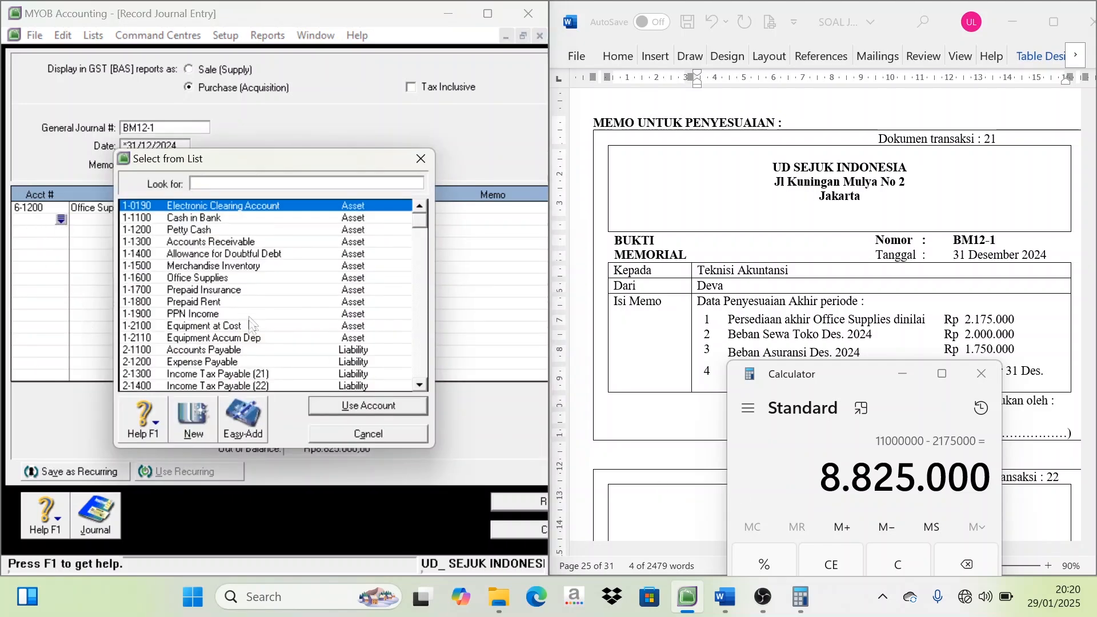
{"action": "left_click", "coordinate": [195, 278]}
{"action": "left_click", "coordinate": [368, 405]}
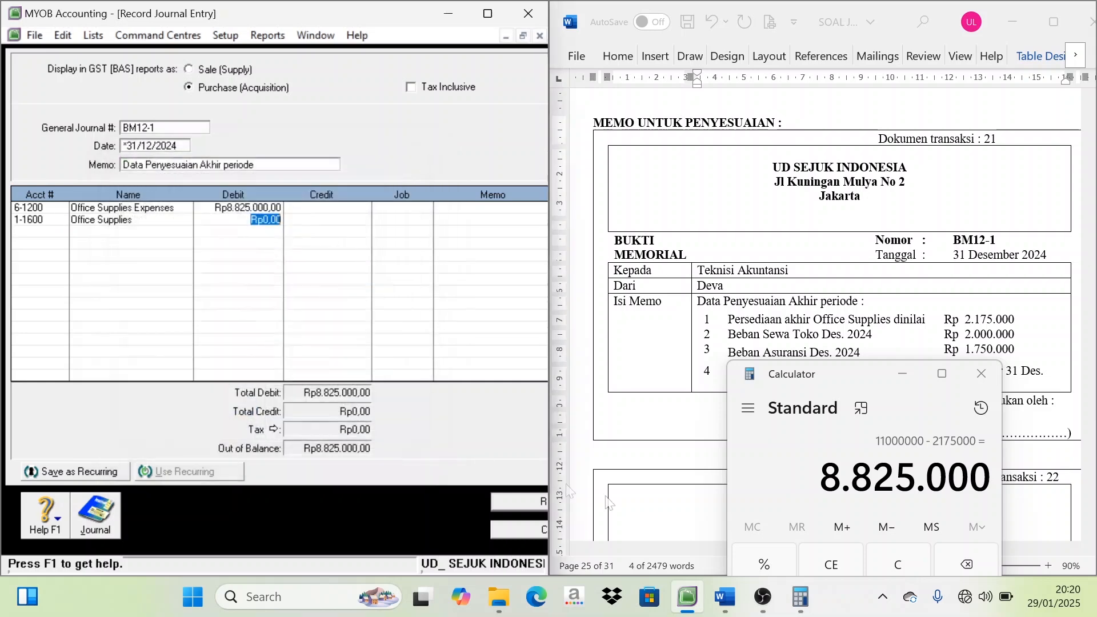
{"action": "key", "text": "Tab"}
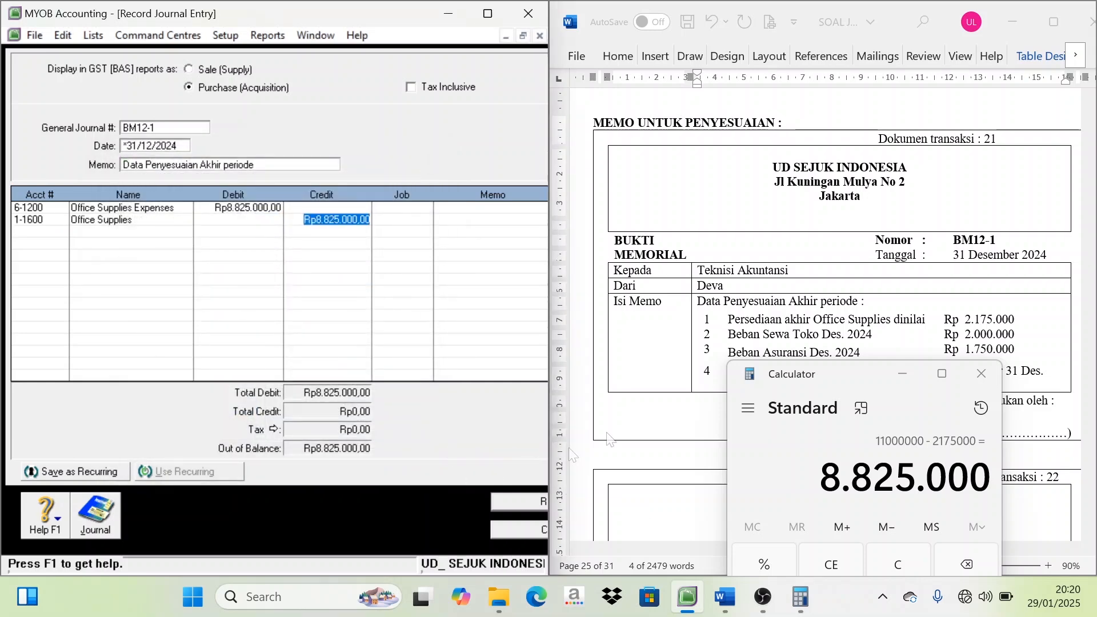
Add the memo's December store rent as a Rp2.000.000 debit to account 6-1600 Rent Expense on the third line
{"action": "left_click_drag", "start_coordinate": [827, 377], "coordinate": [793, 407]}
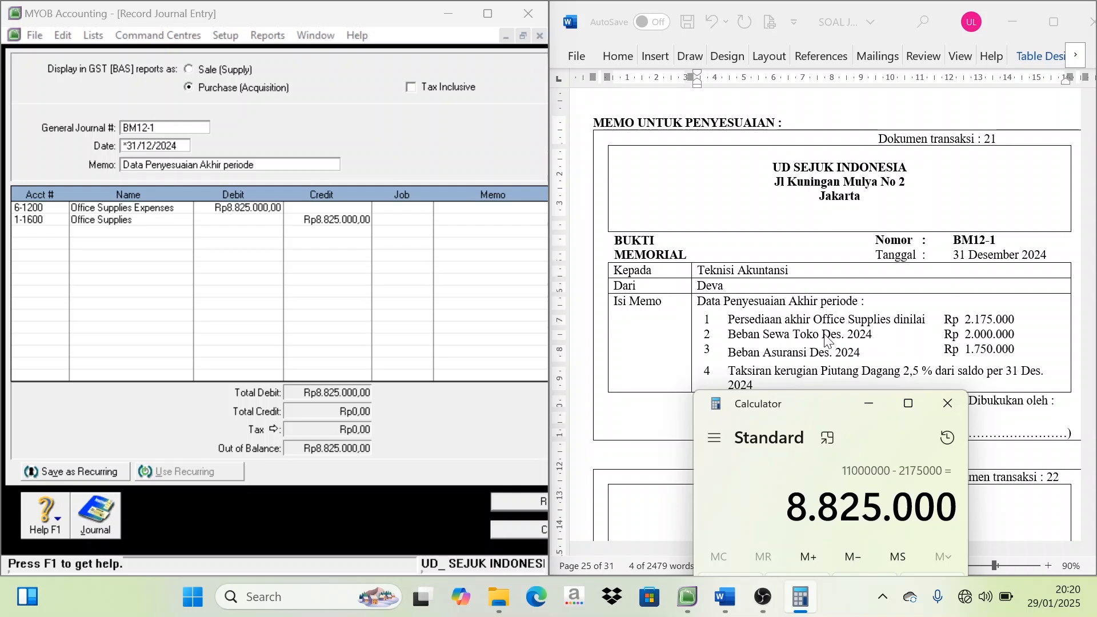
{"action": "left_click", "coordinate": [1010, 335]}
{"action": "left_click_drag", "start_coordinate": [1015, 335], "coordinate": [965, 335]}
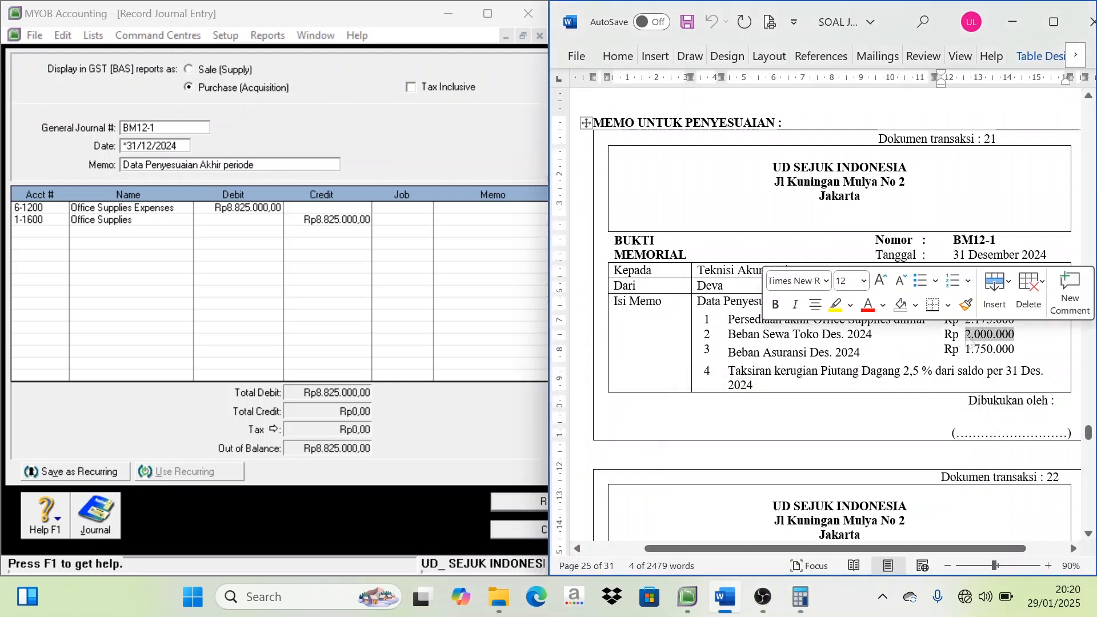
{"action": "left_click", "coordinate": [38, 237]}
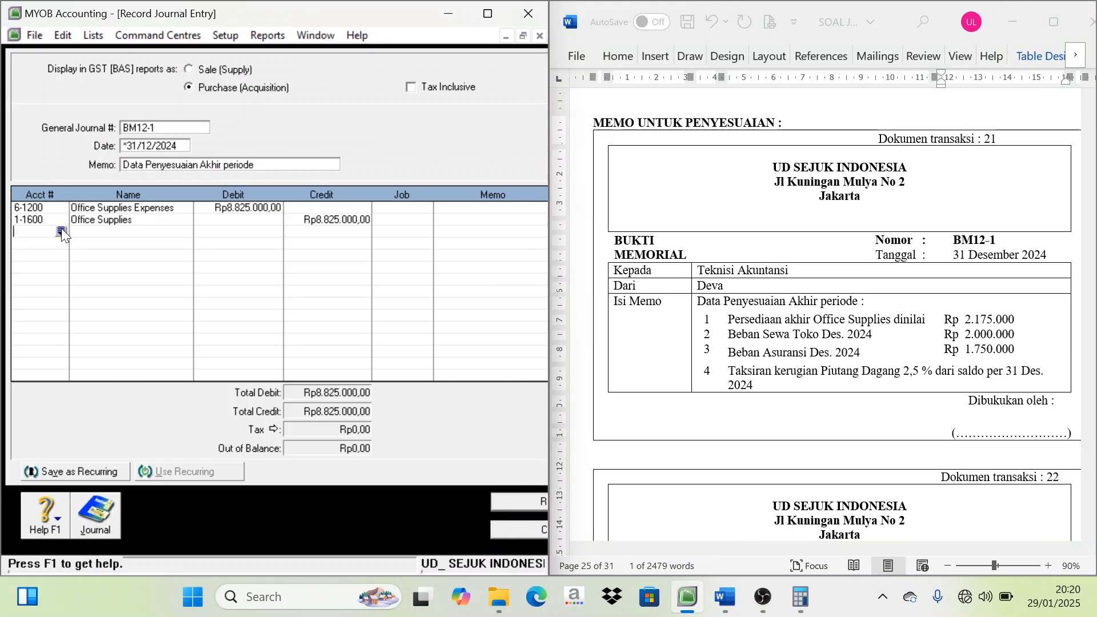
{"action": "left_click", "coordinate": [61, 231]}
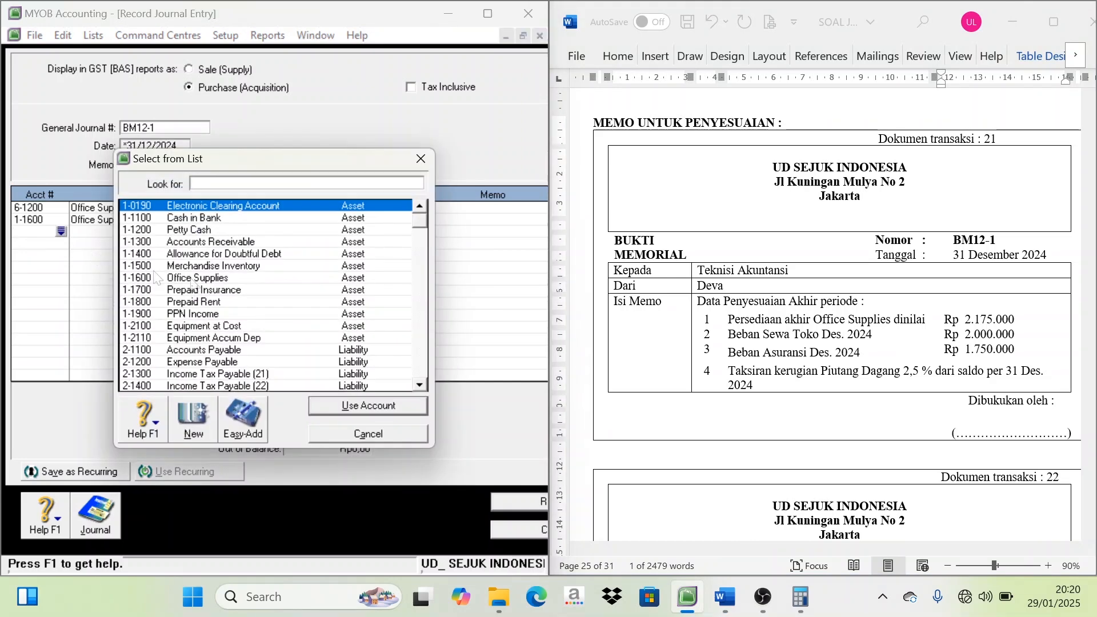
{"action": "scroll", "coordinate": [203, 337], "scroll_direction": "down", "scroll_amount": 4}
{"action": "scroll", "coordinate": [200, 344], "scroll_direction": "down", "scroll_amount": 4}
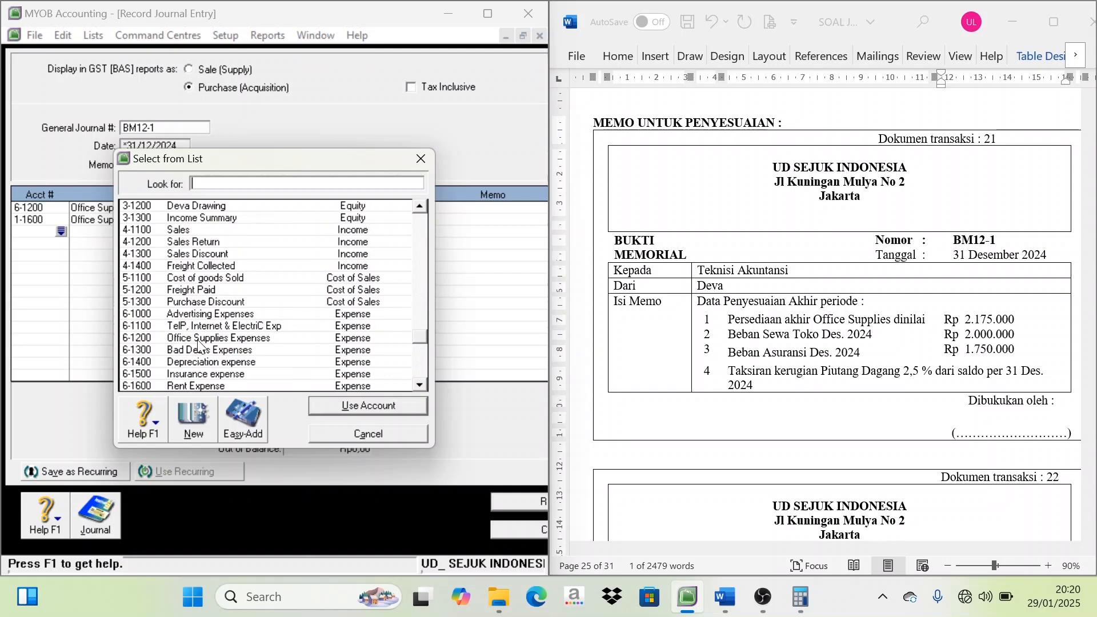
{"action": "left_click", "coordinate": [197, 386]}
{"action": "left_click", "coordinate": [338, 414]}
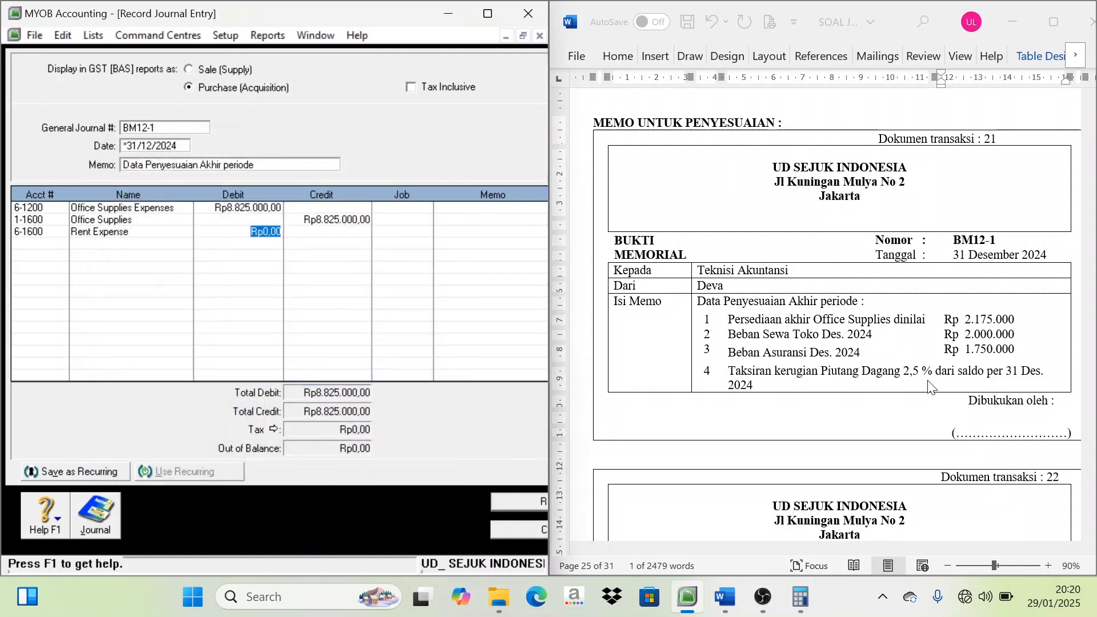
{"action": "type", "text": "2000000"}
Add account 1-1800 Prepaid Rent on the fourth line with a credit of Rp2.000.000
{"action": "left_click", "coordinate": [35, 244]}
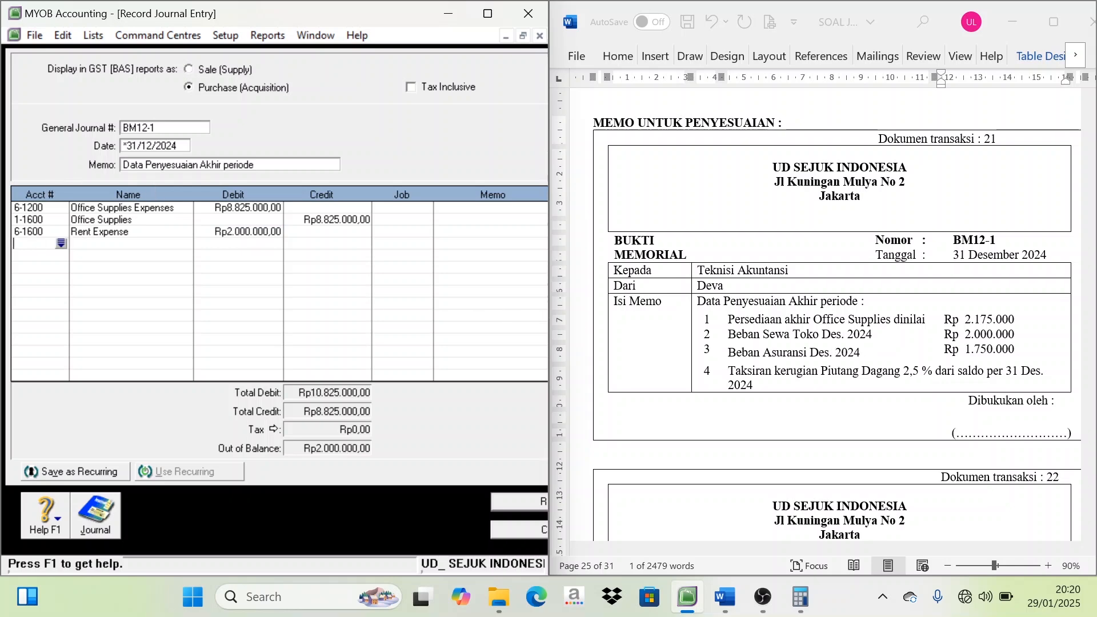
{"action": "left_click", "coordinate": [61, 243]}
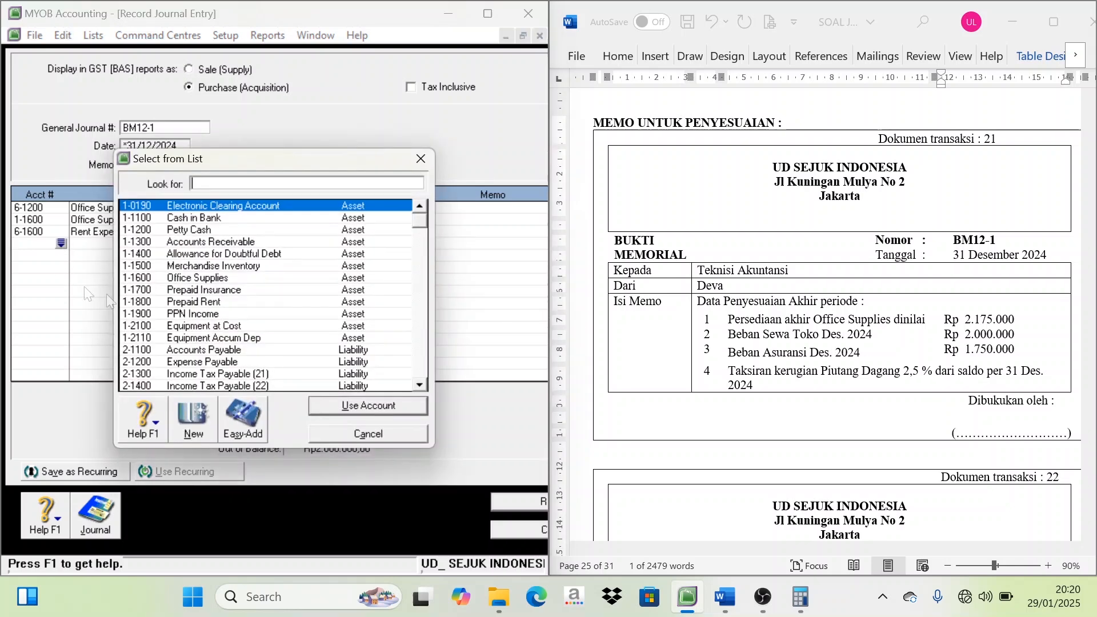
{"action": "left_click", "coordinate": [206, 302]}
{"action": "double_click", "coordinate": [201, 302]}
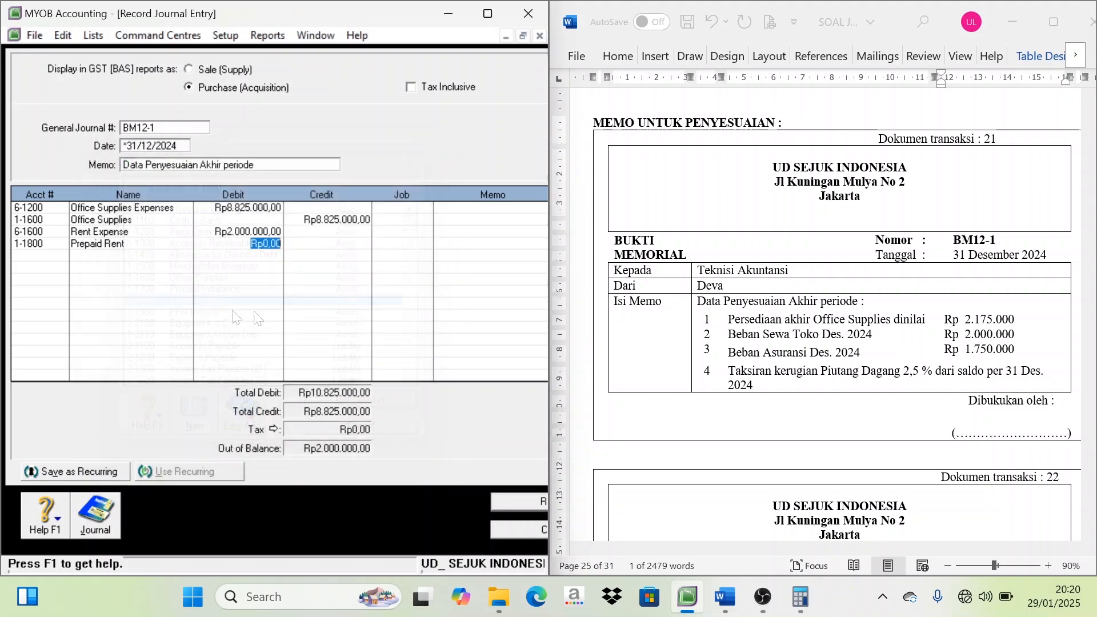
{"action": "key", "text": "Tab"}
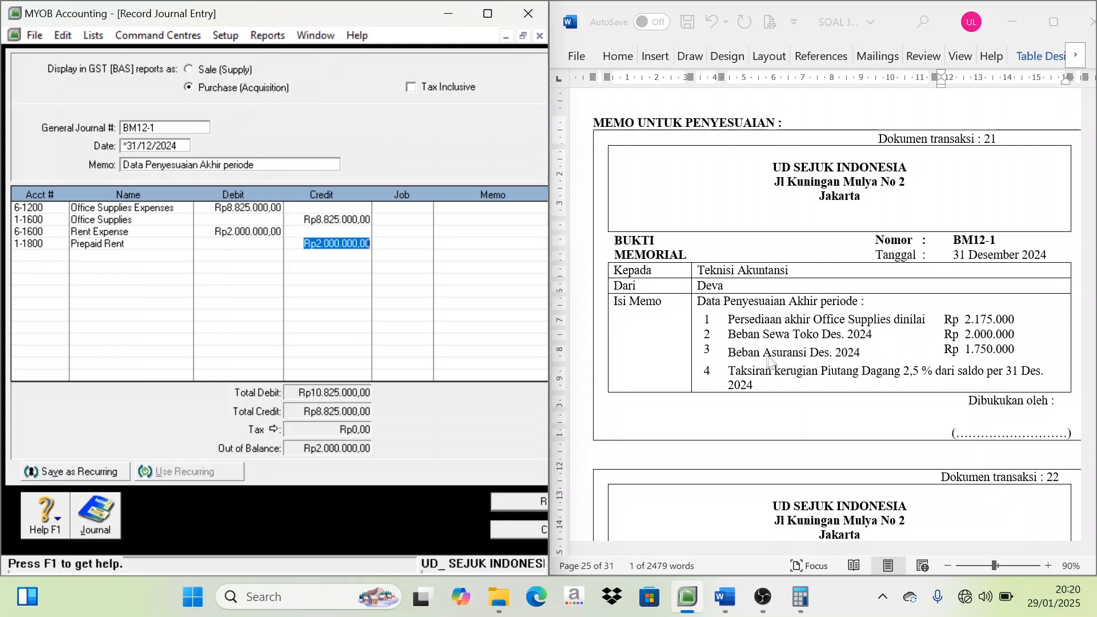
Add the memo's December insurance as a Rp1.750.000 debit to account 6-1500 Insurance expense on the fifth line
{"action": "double_click", "coordinate": [988, 334]}
{"action": "double_click", "coordinate": [989, 349]}
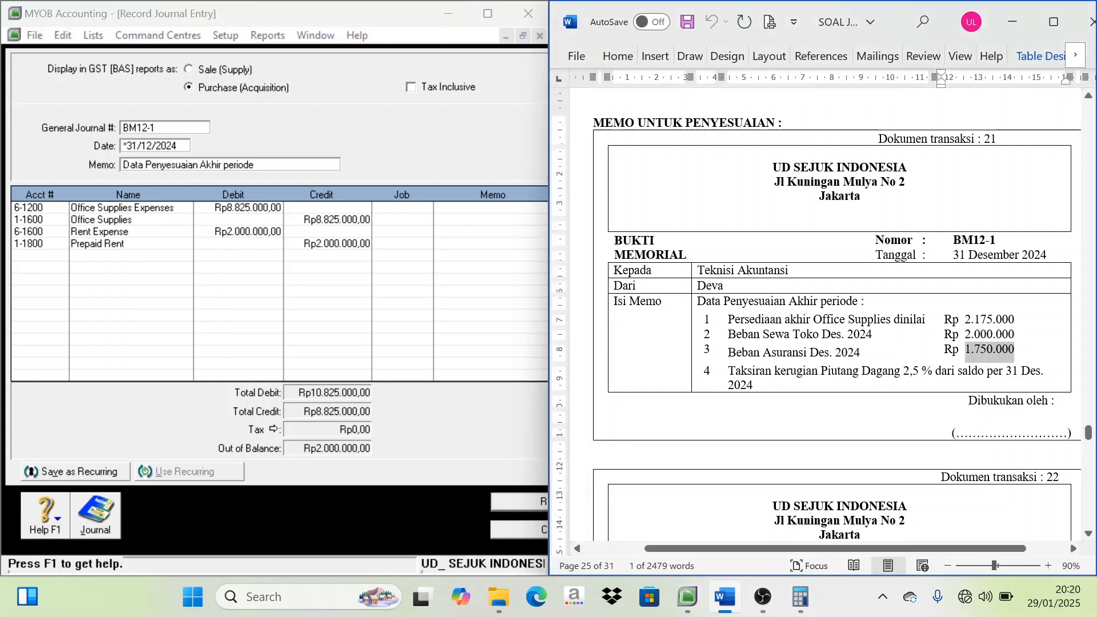
{"action": "left_click", "coordinate": [30, 262]}
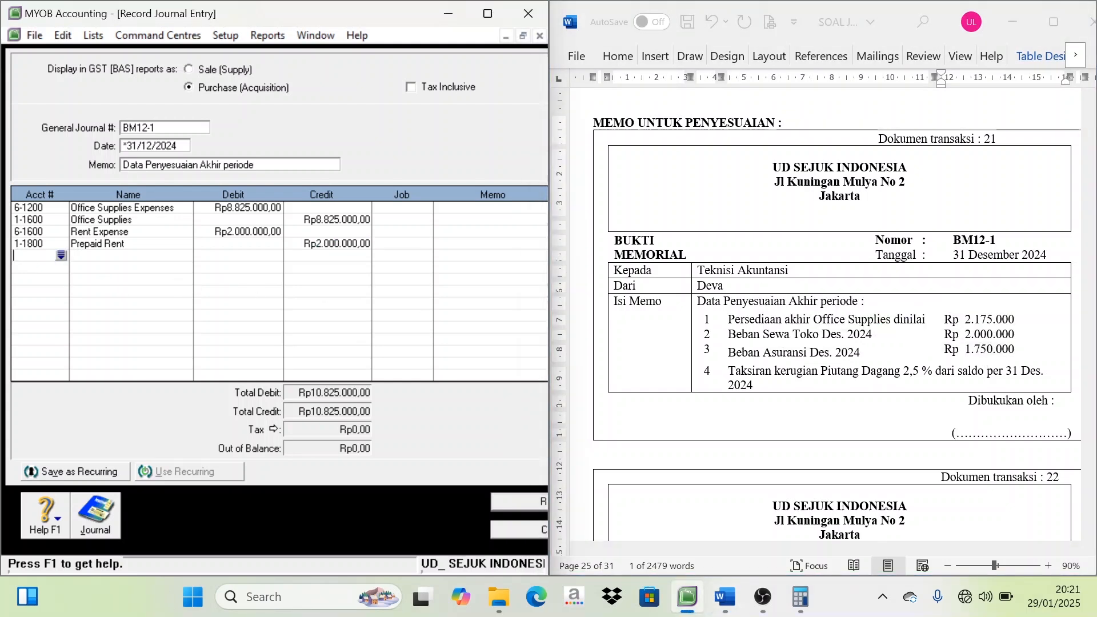
{"action": "left_click", "coordinate": [60, 254]}
{"action": "scroll", "coordinate": [191, 330], "scroll_direction": "down", "scroll_amount": 3}
{"action": "scroll", "coordinate": [191, 330], "scroll_direction": "down", "scroll_amount": 7}
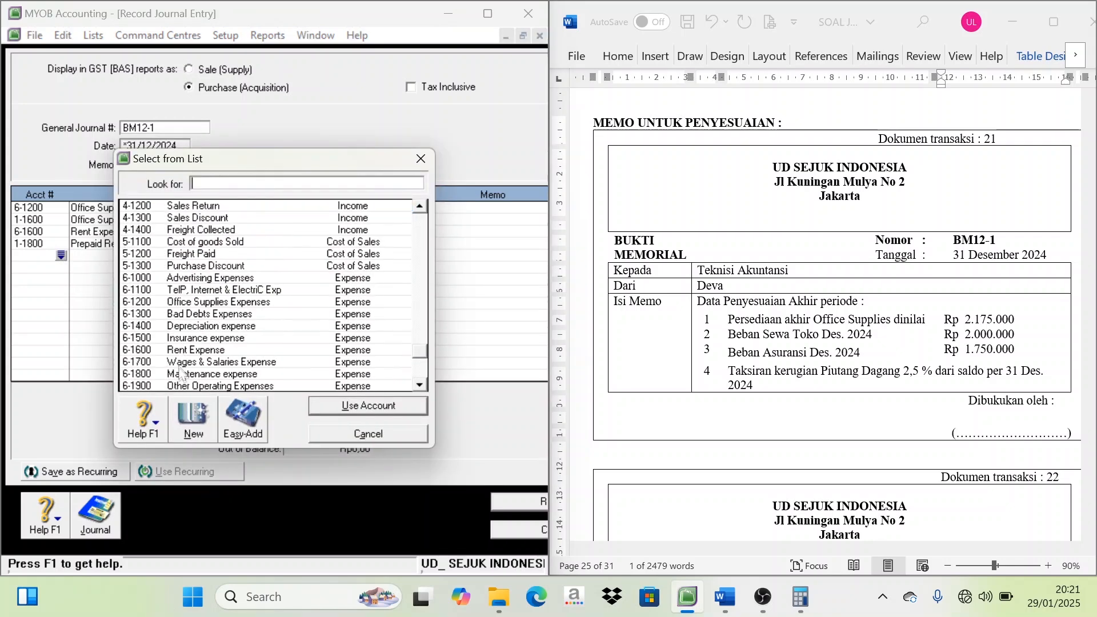
{"action": "left_click", "coordinate": [191, 337]}
{"action": "double_click", "coordinate": [190, 338]}
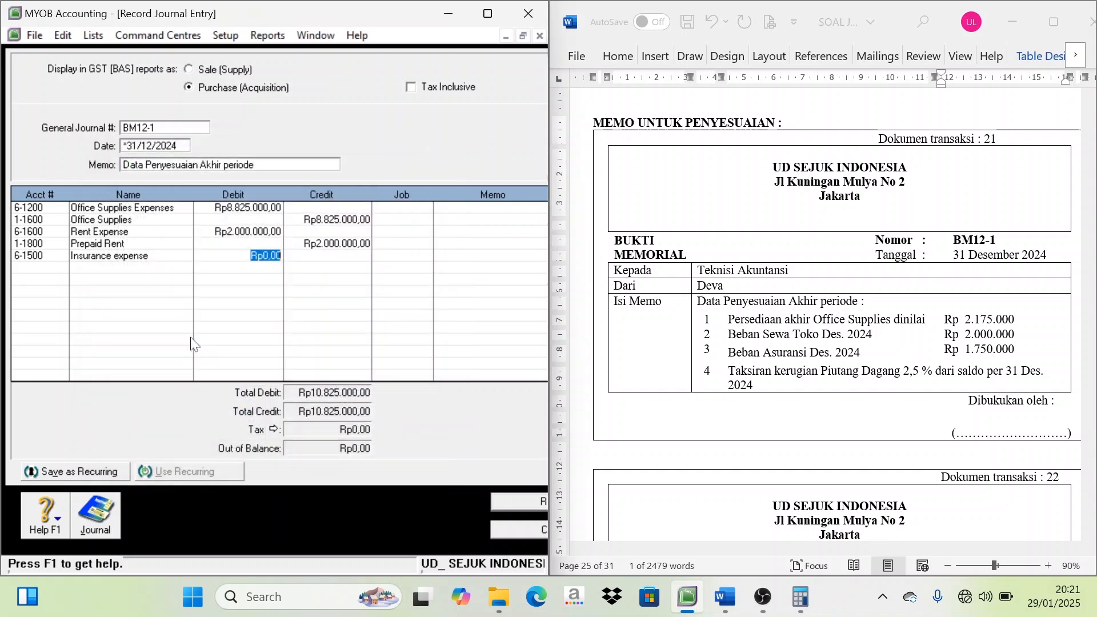
{"action": "type", "text": "1.750.00"}
{"action": "key", "text": "Tab"}
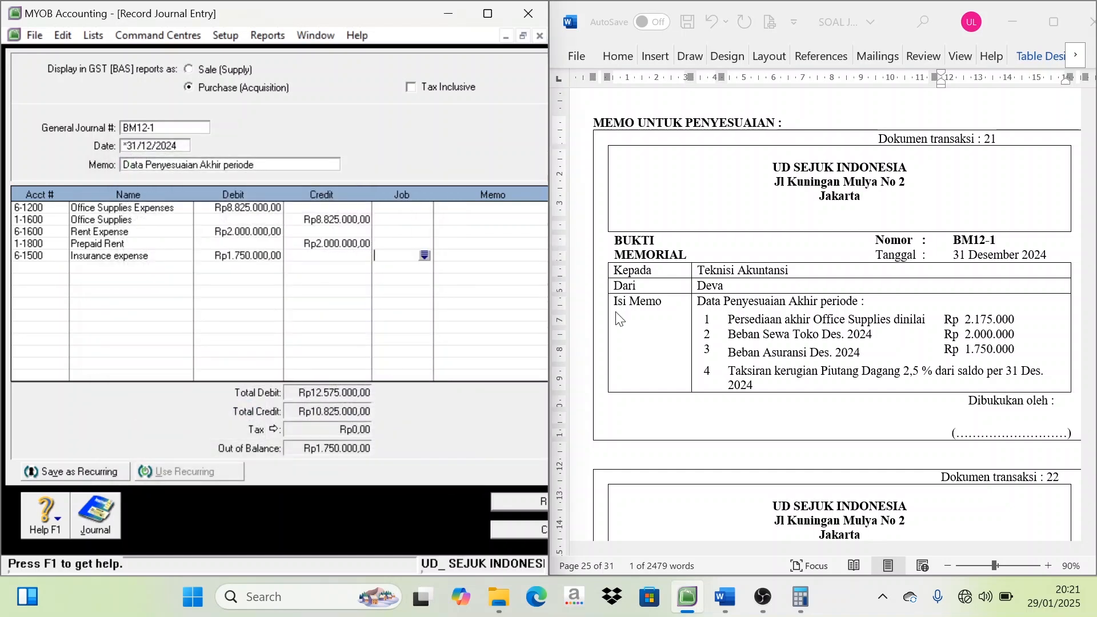
Add account 1-1700 Prepaid Insurance on the sixth line with a credit of Rp1.750.000
{"action": "left_click", "coordinate": [66, 272]}
{"action": "left_click", "coordinate": [61, 267]}
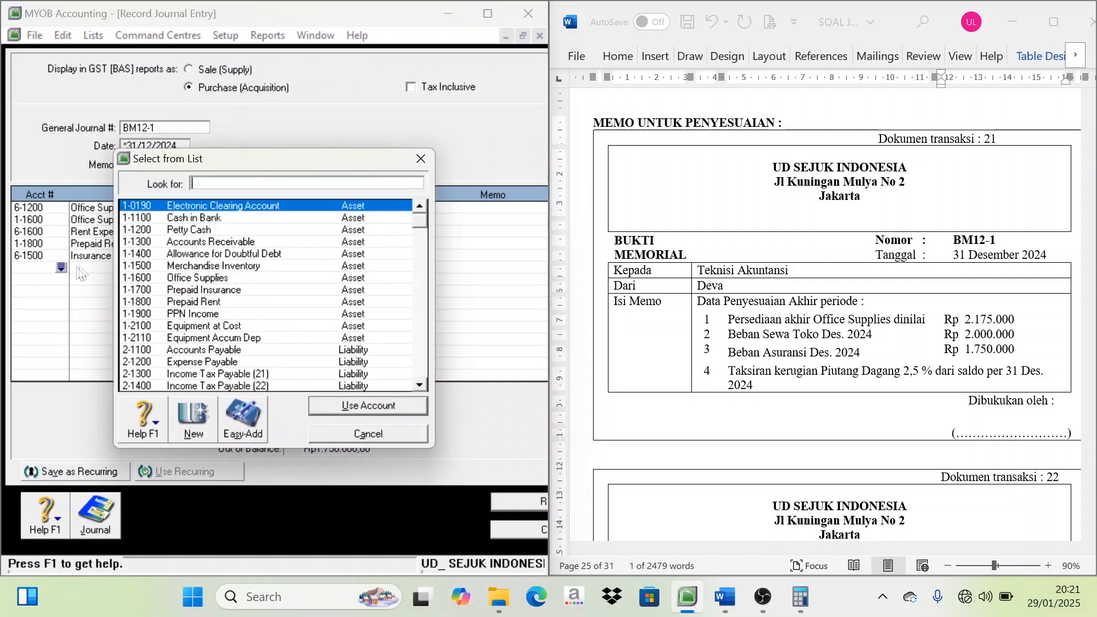
{"action": "double_click", "coordinate": [218, 287]}
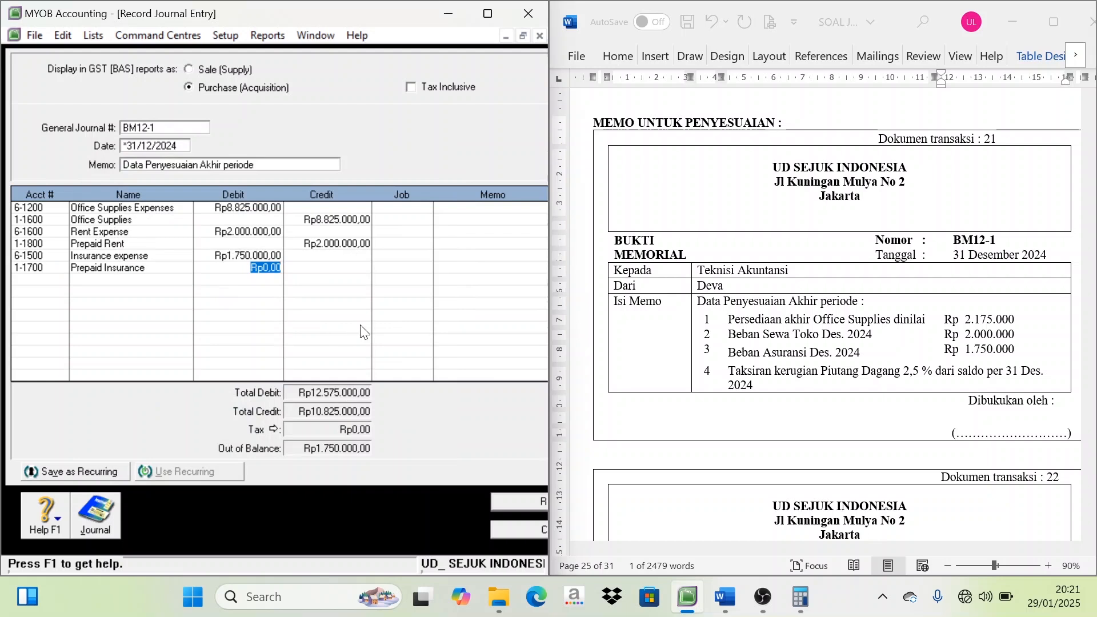
{"action": "key", "text": "Tab"}
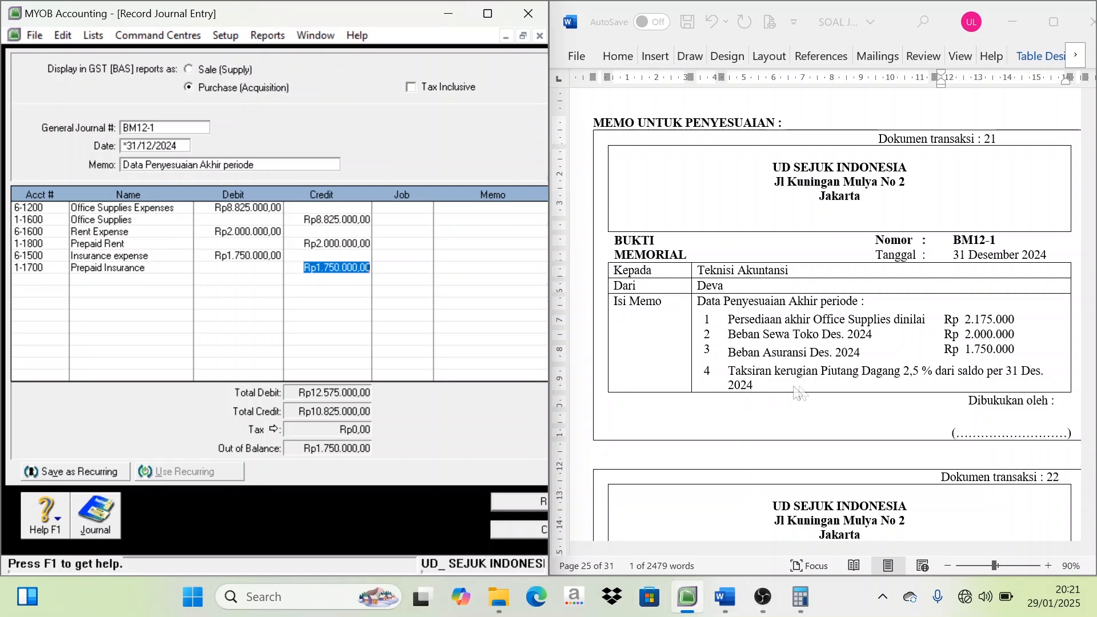
Switch to Calculator, move it clear of the journal amounts, and clear the previous calculation
{"action": "left_click", "coordinate": [816, 595]}
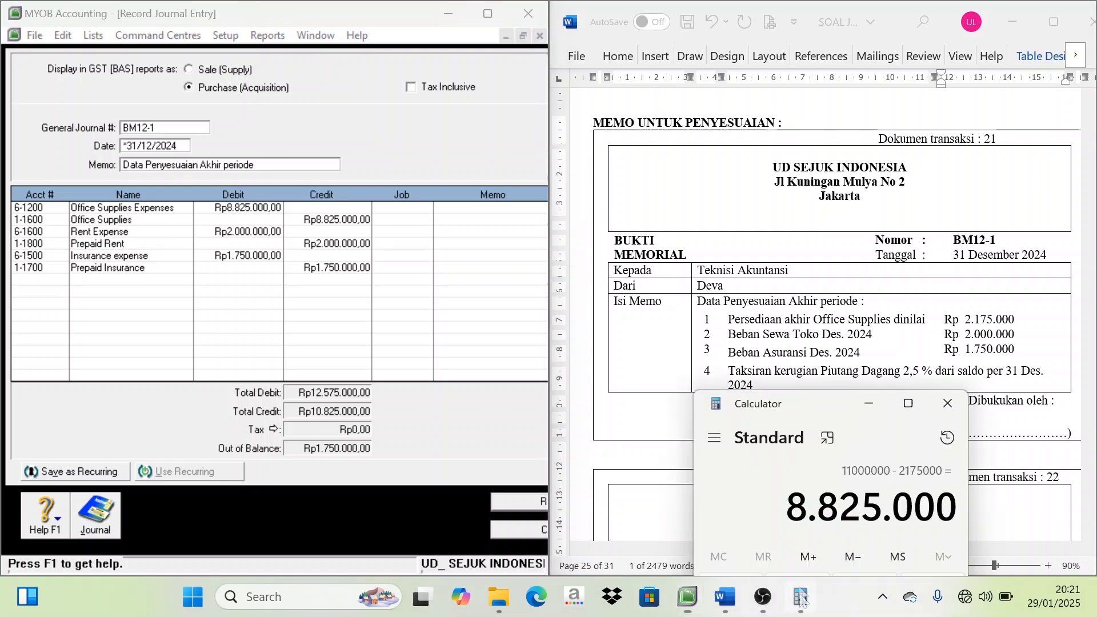
{"action": "left_click_drag", "start_coordinate": [790, 389], "coordinate": [503, 226]}
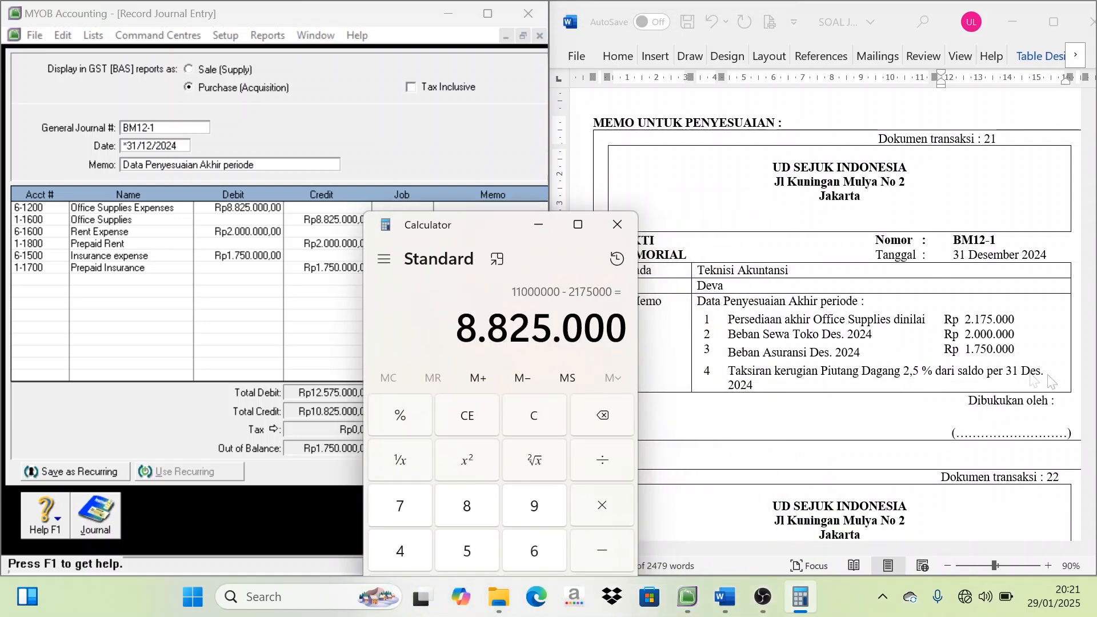
{"action": "left_click_drag", "start_coordinate": [495, 227], "coordinate": [578, 190]}
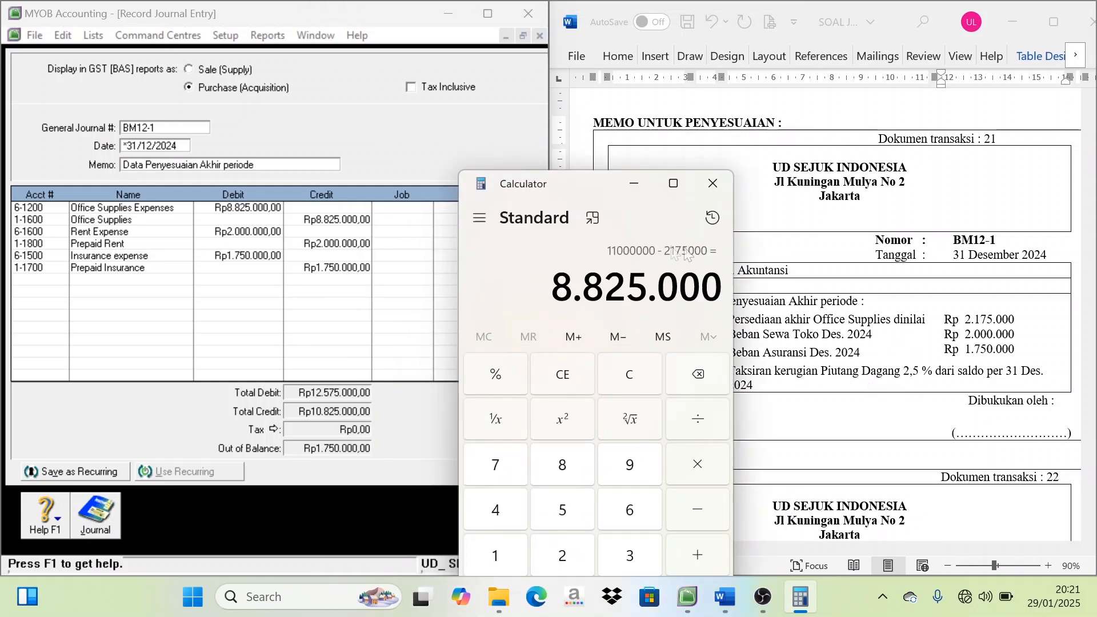
{"action": "left_click", "coordinate": [634, 381]}
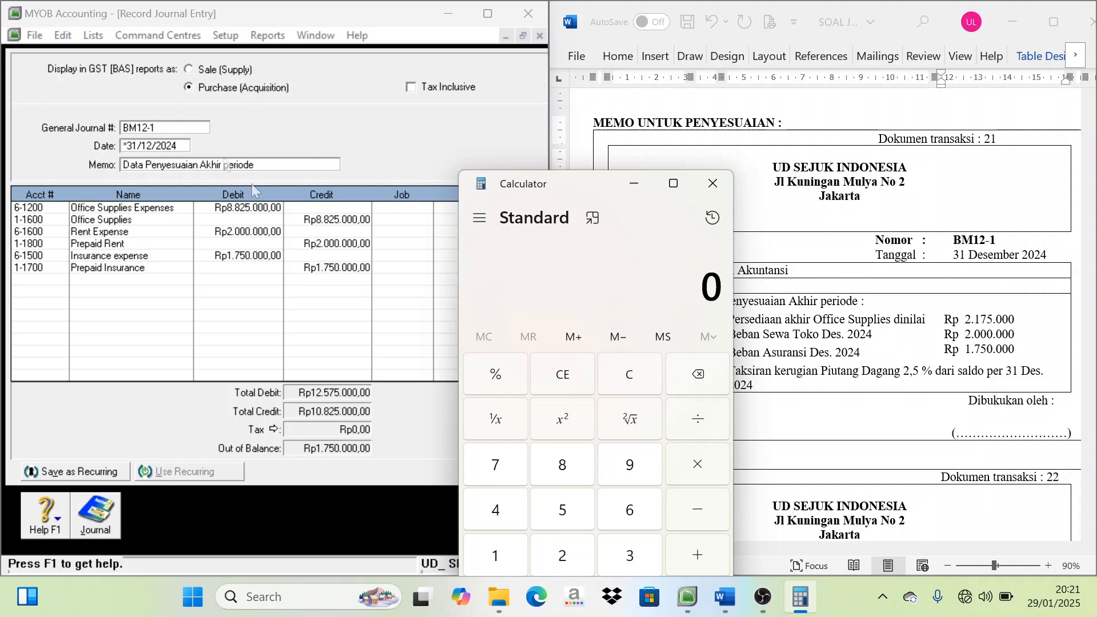
Open the accounts list in MYOB and look up the balances of 1-1300 Accounts Receivable and 1-1400 Allowance for Doubtful Debt
{"action": "left_click", "coordinate": [90, 36]}
{"action": "left_click", "coordinate": [98, 55]}
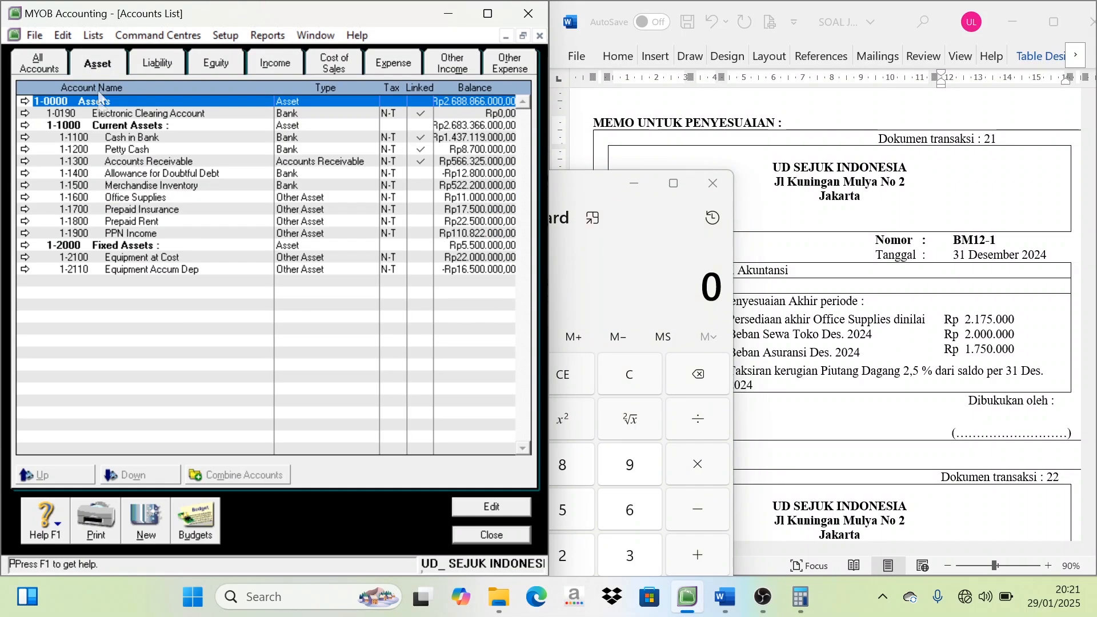
{"action": "left_click", "coordinate": [138, 165]}
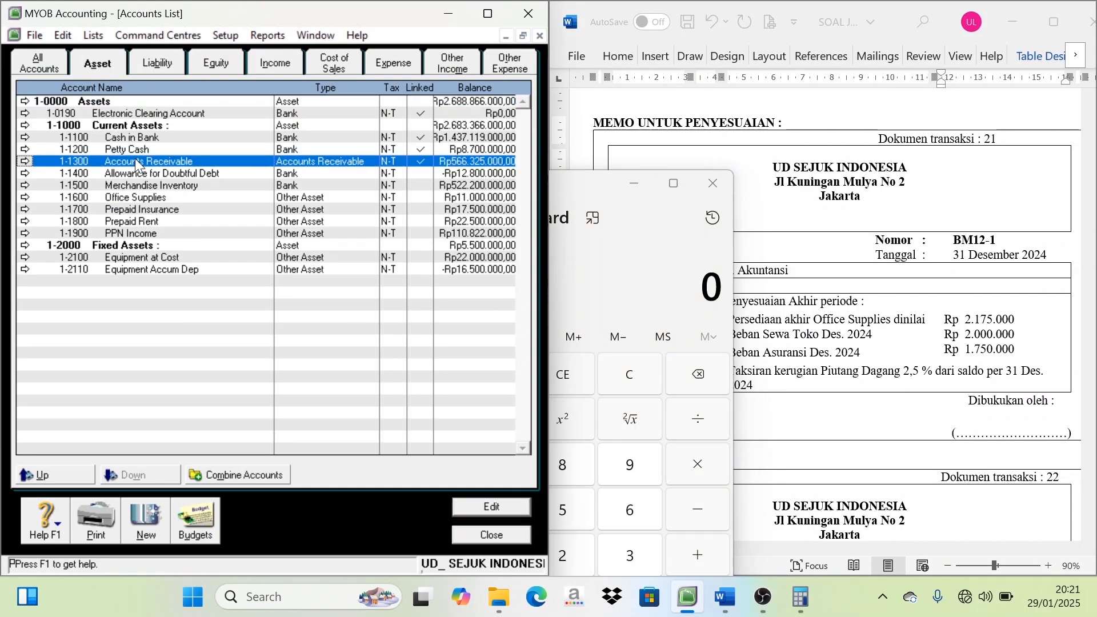
{"action": "left_click", "coordinate": [466, 174]}
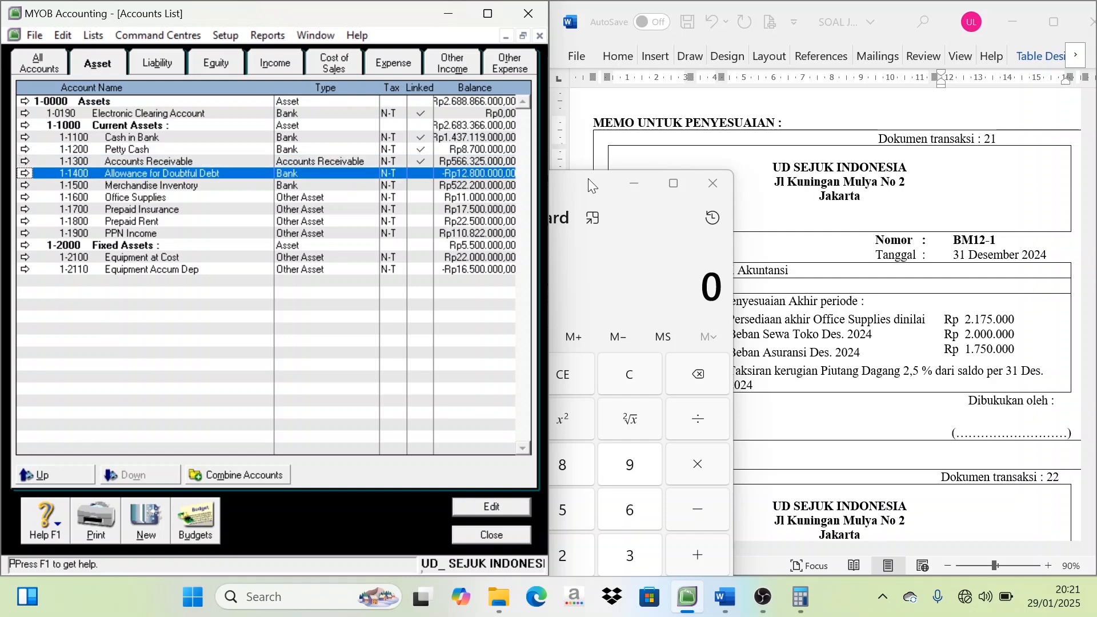
{"action": "left_click_drag", "start_coordinate": [592, 185], "coordinate": [749, 178]}
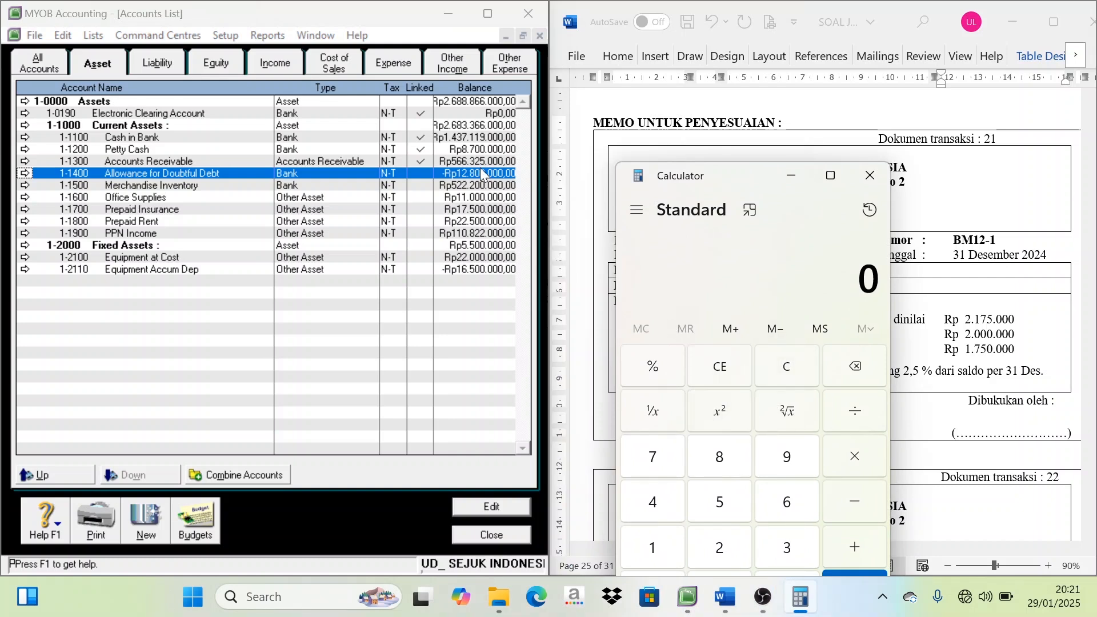
Calculate 2,5% of the Accounts Receivable balance of 566.325.000 in Calculator
{"action": "key", "text": "5"}
{"action": "key", "text": "6"}
{"action": "key", "text": "6"}
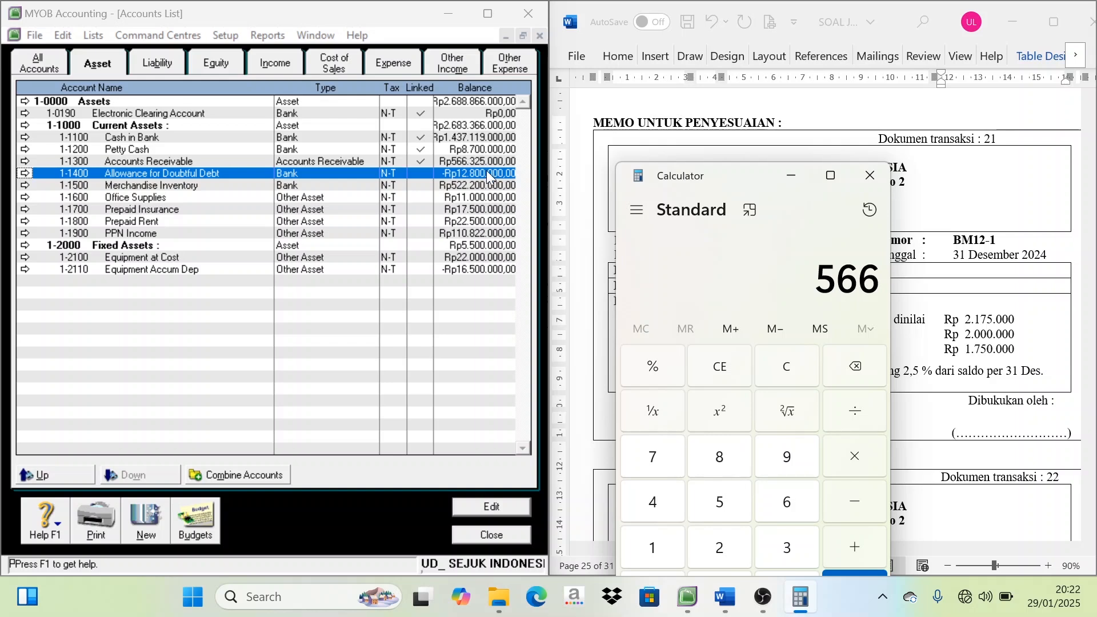
{"action": "key", "text": "3"}
{"action": "key", "text": "2"}
{"action": "key", "text": "5"}
{"action": "key", "text": "0"}
{"action": "key", "text": "0"}
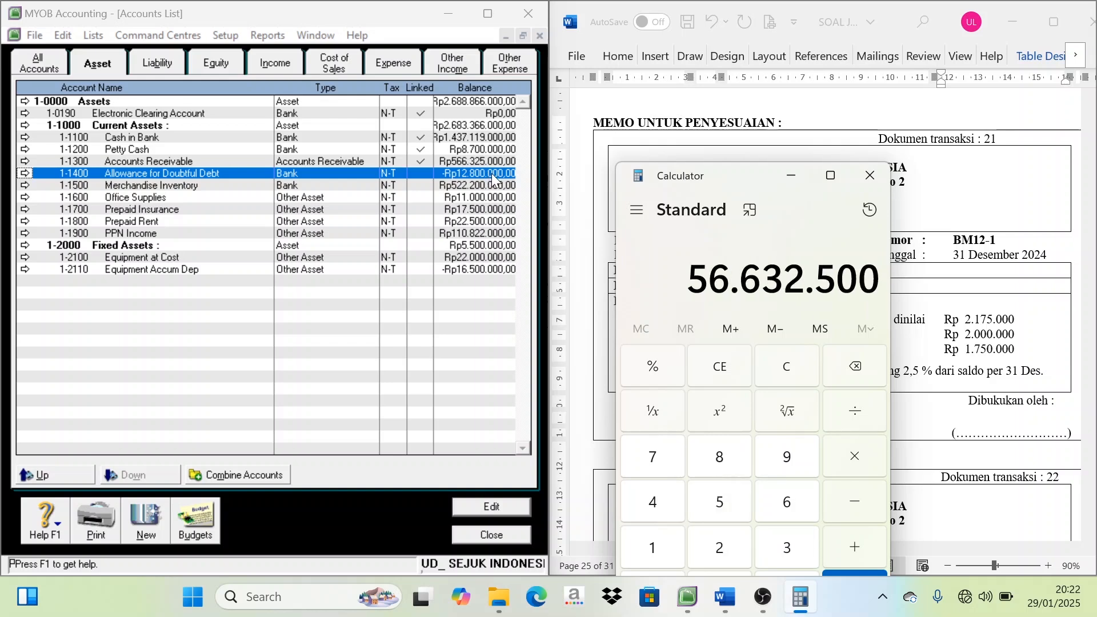
{"action": "key", "text": "0"}
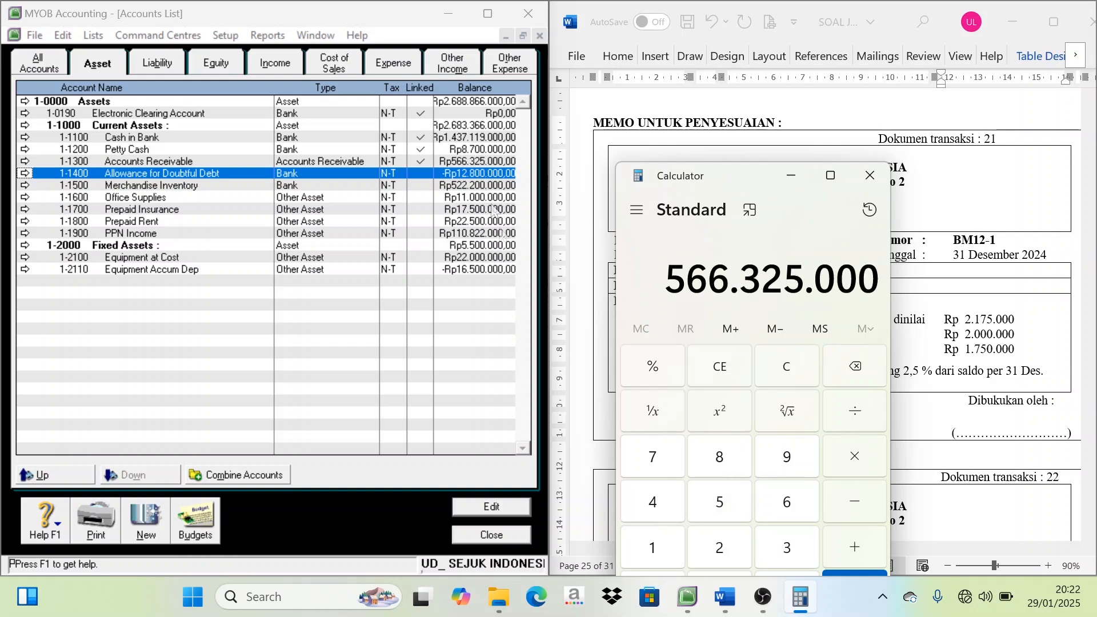
{"action": "left_click", "coordinate": [478, 164]}
{"action": "left_click", "coordinate": [478, 173]}
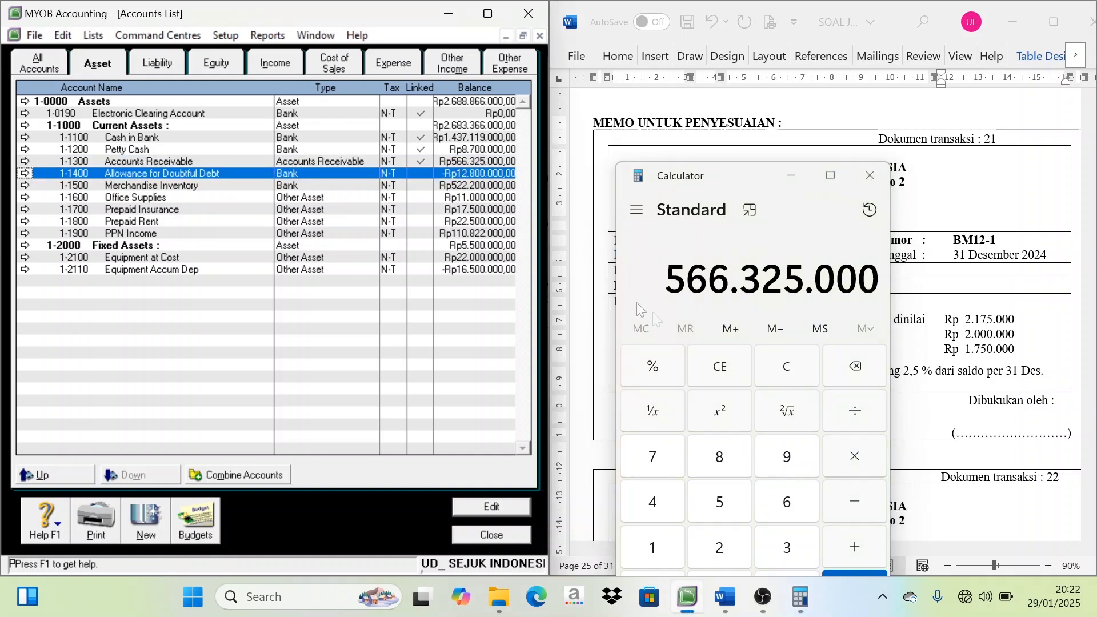
{"action": "left_click", "coordinate": [858, 461]}
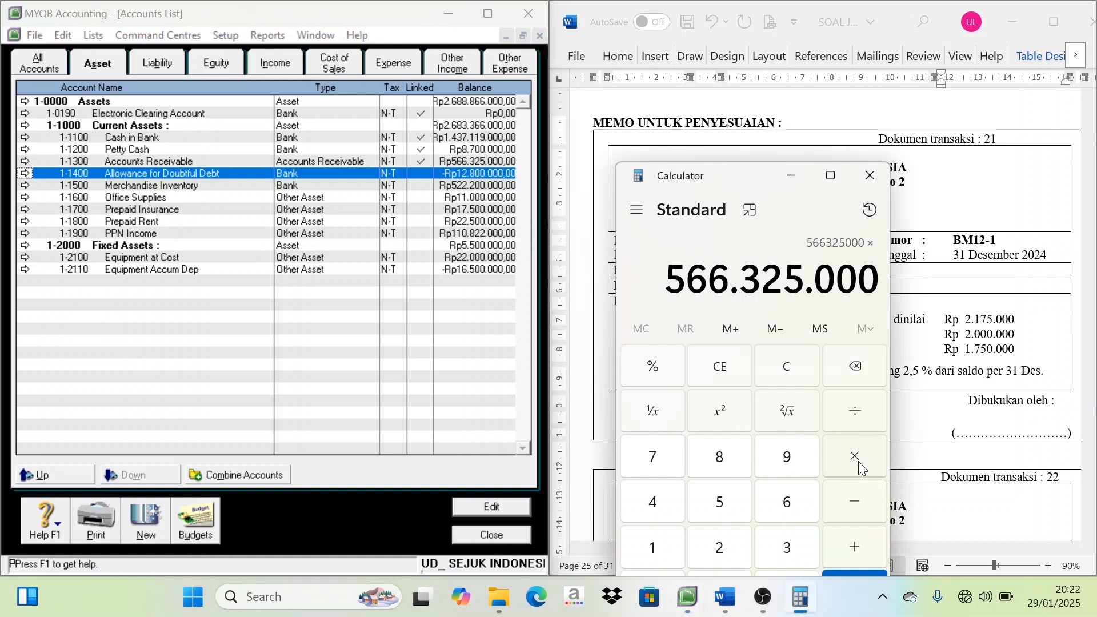
{"action": "type", "text": "2,5"}
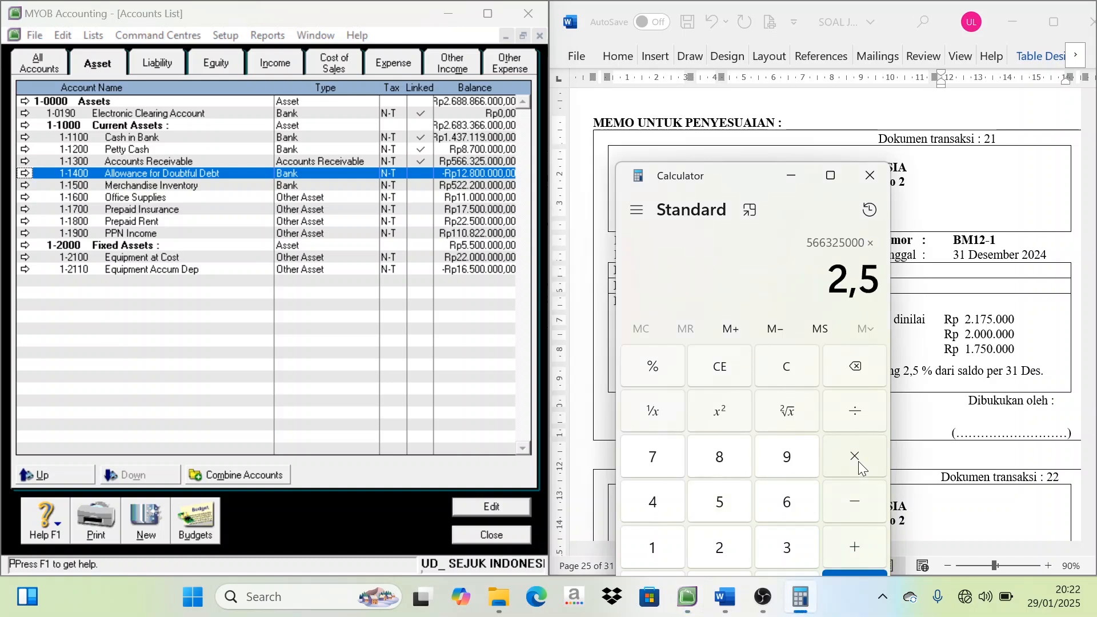
{"action": "key", "text": "shift+5"}
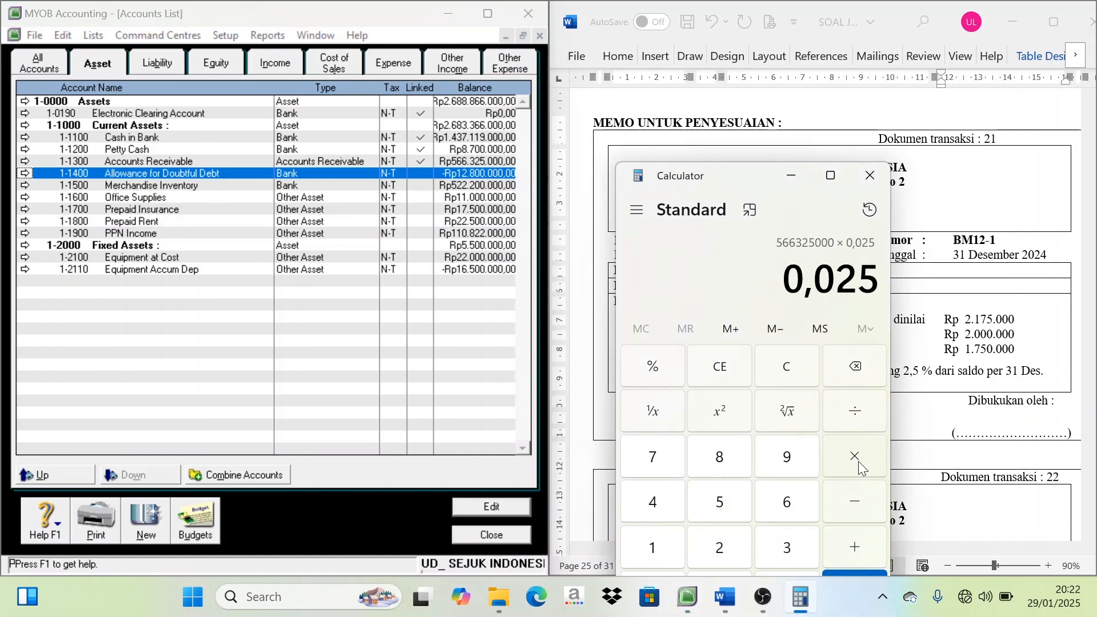
{"action": "key", "text": "Return"}
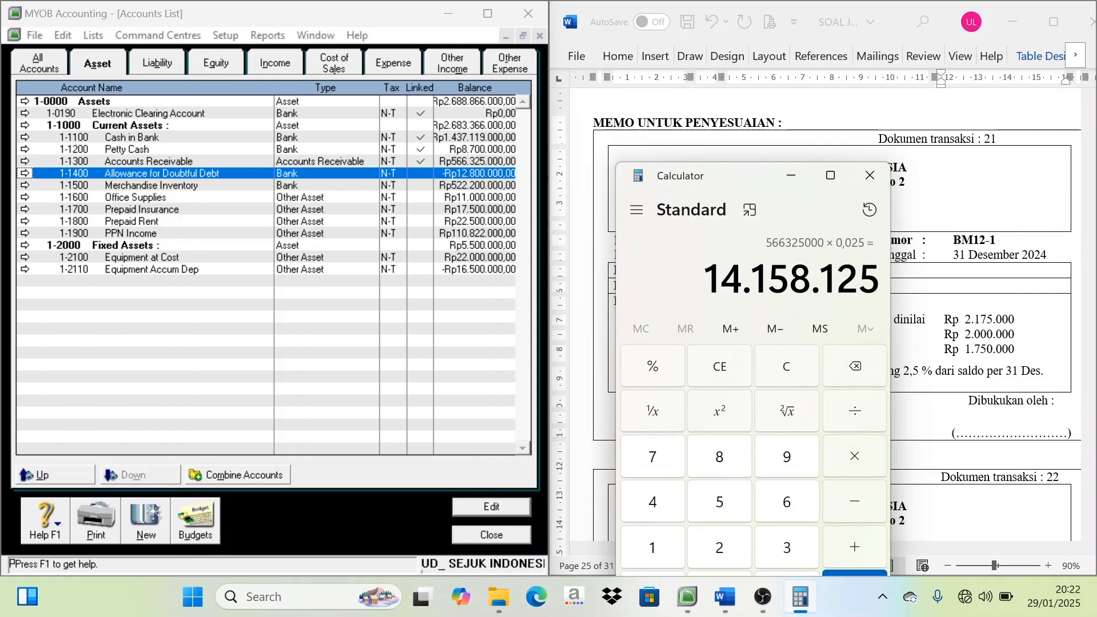
Subtract the existing Allowance for Doubtful Debt balance of 12.800.000 from the calculated receivables loss
{"action": "left_click_drag", "start_coordinate": [753, 175], "coordinate": [675, 183]}
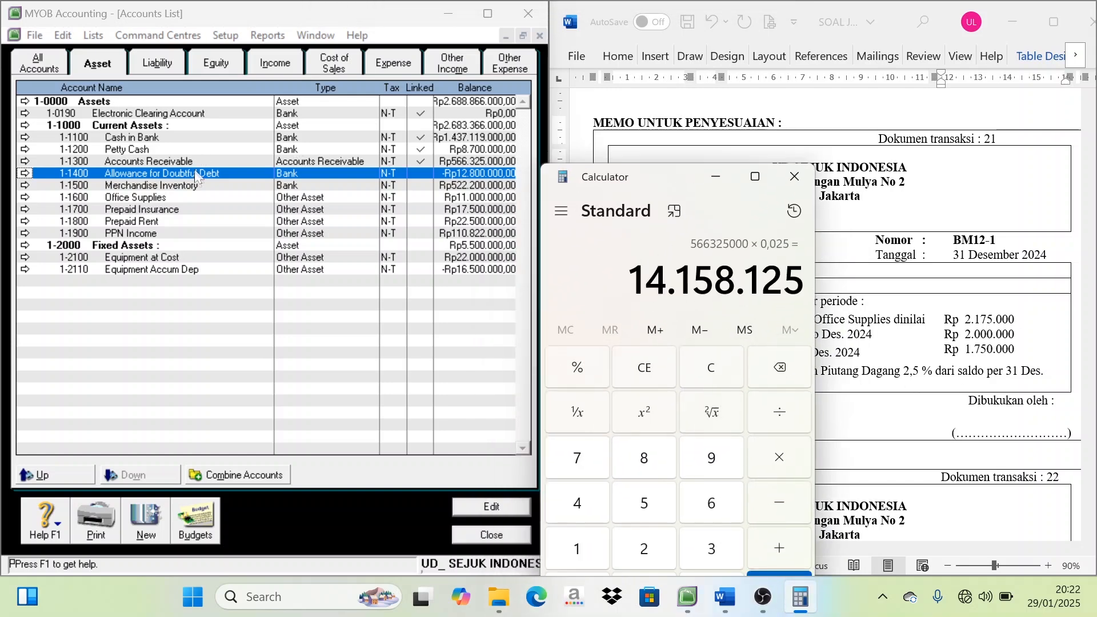
{"action": "left_click", "coordinate": [483, 189]}
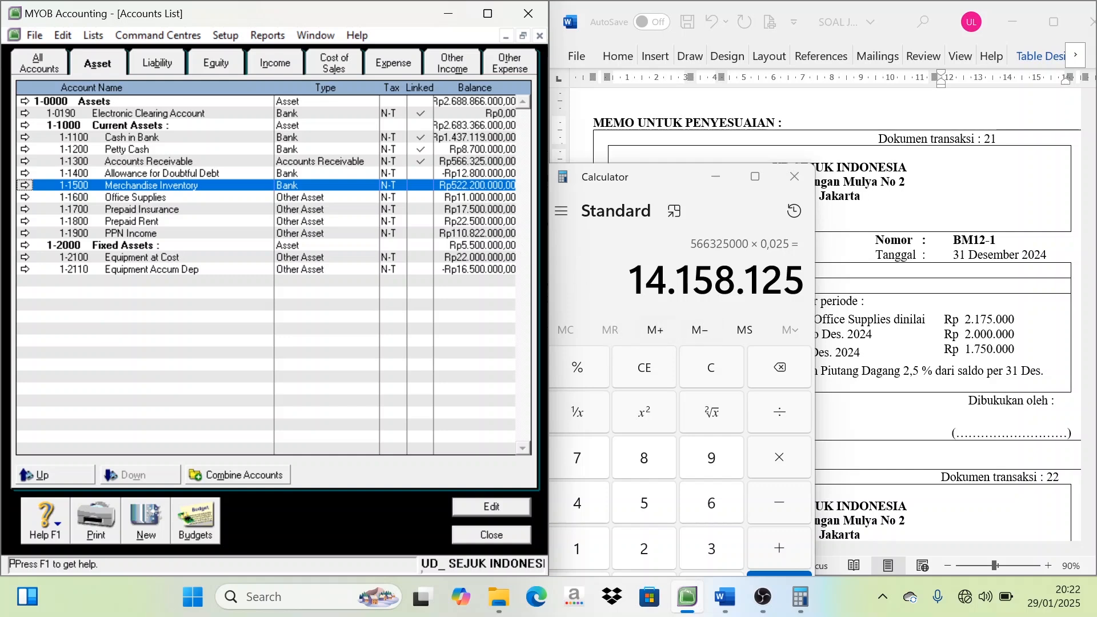
{"action": "left_click", "coordinate": [467, 174]}
{"action": "left_click", "coordinate": [476, 187]}
{"action": "left_click", "coordinate": [464, 173]}
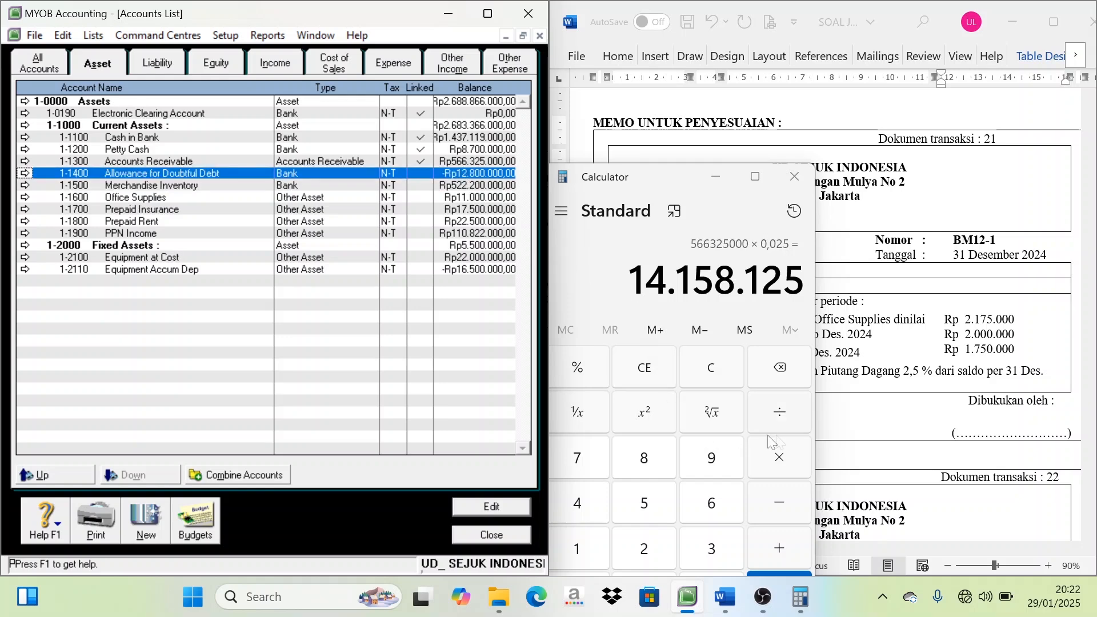
{"action": "left_click", "coordinate": [782, 502]}
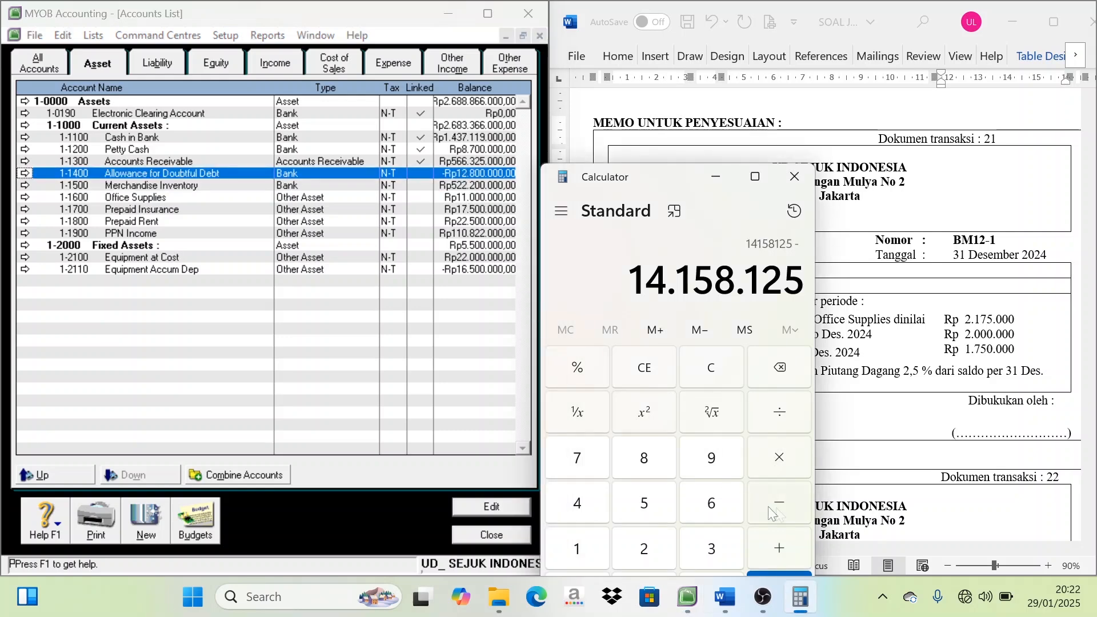
{"action": "left_click", "coordinate": [478, 187]}
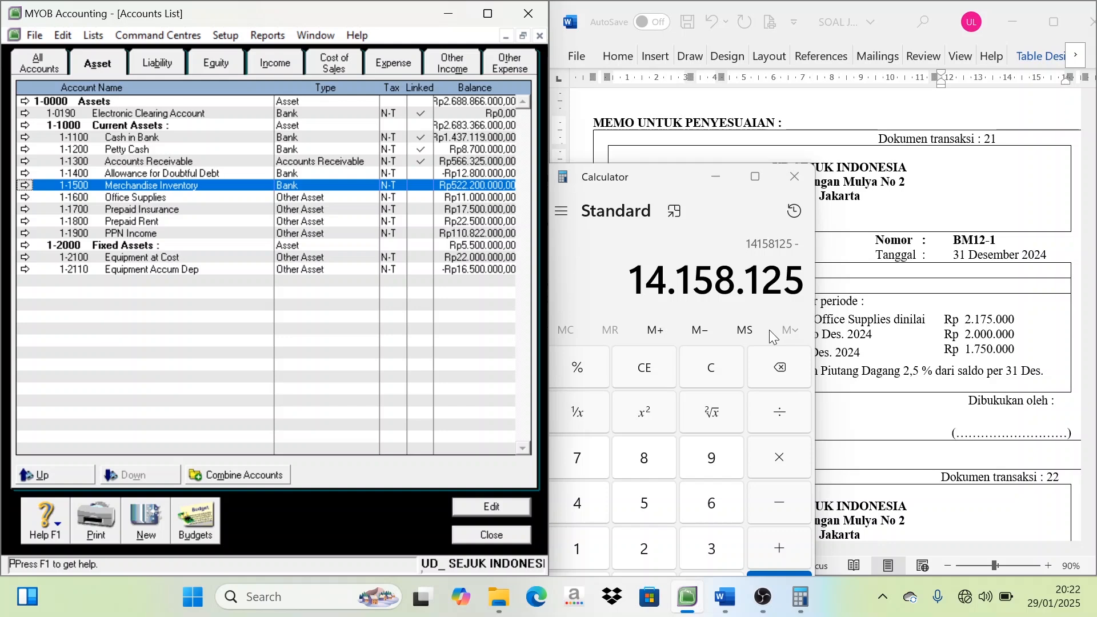
{"action": "left_click", "coordinate": [786, 506]}
{"action": "type", "text": "1"}
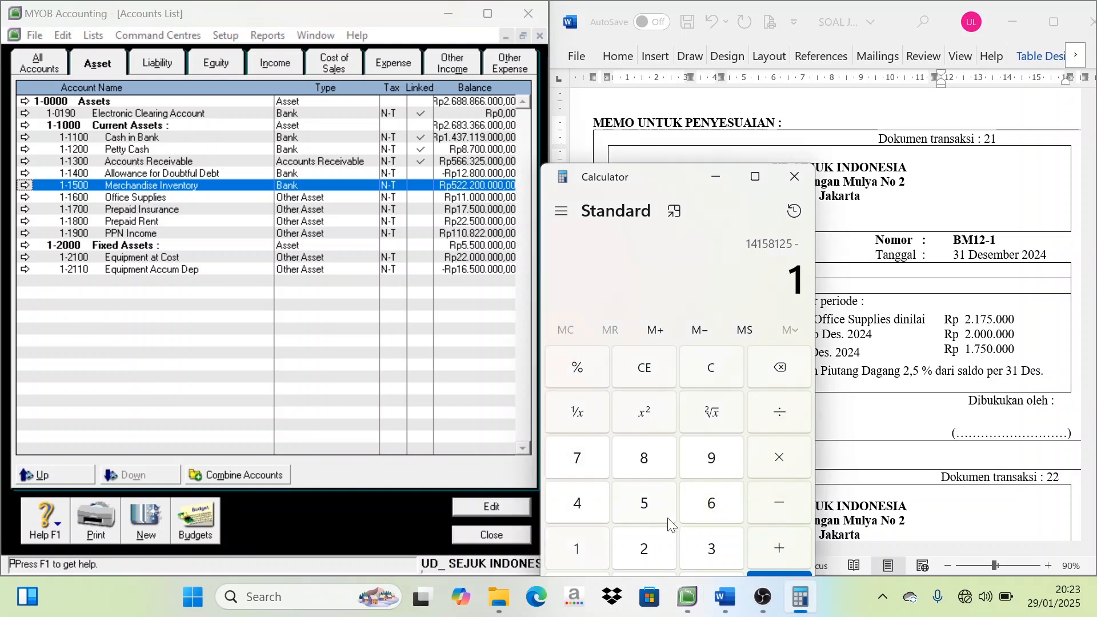
{"action": "type", "text": "2.800"}
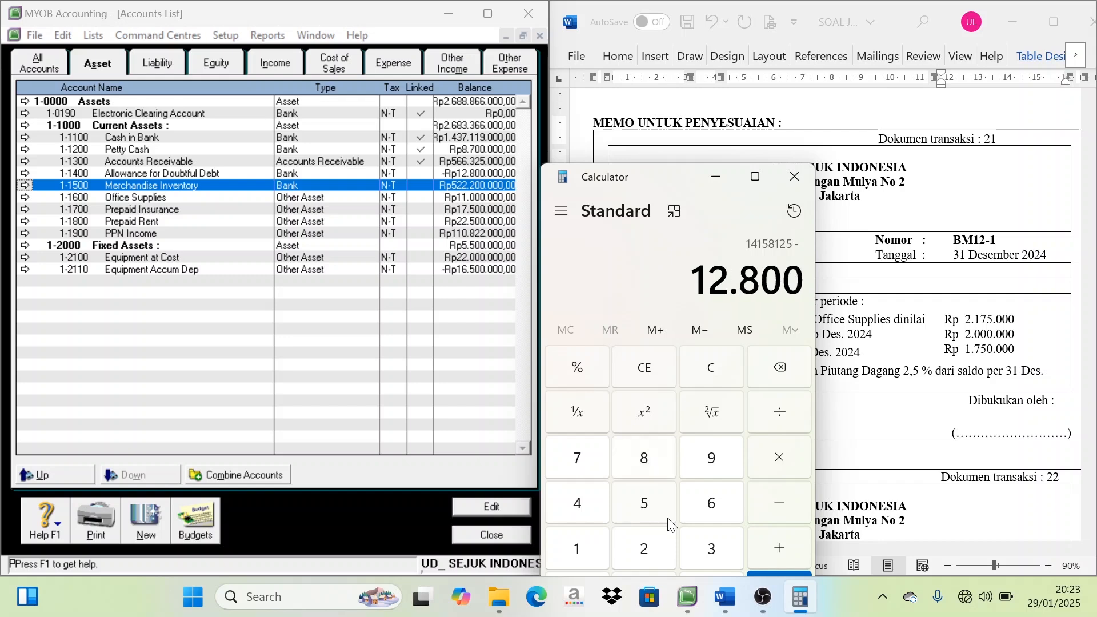
{"action": "type", "text": ".000"}
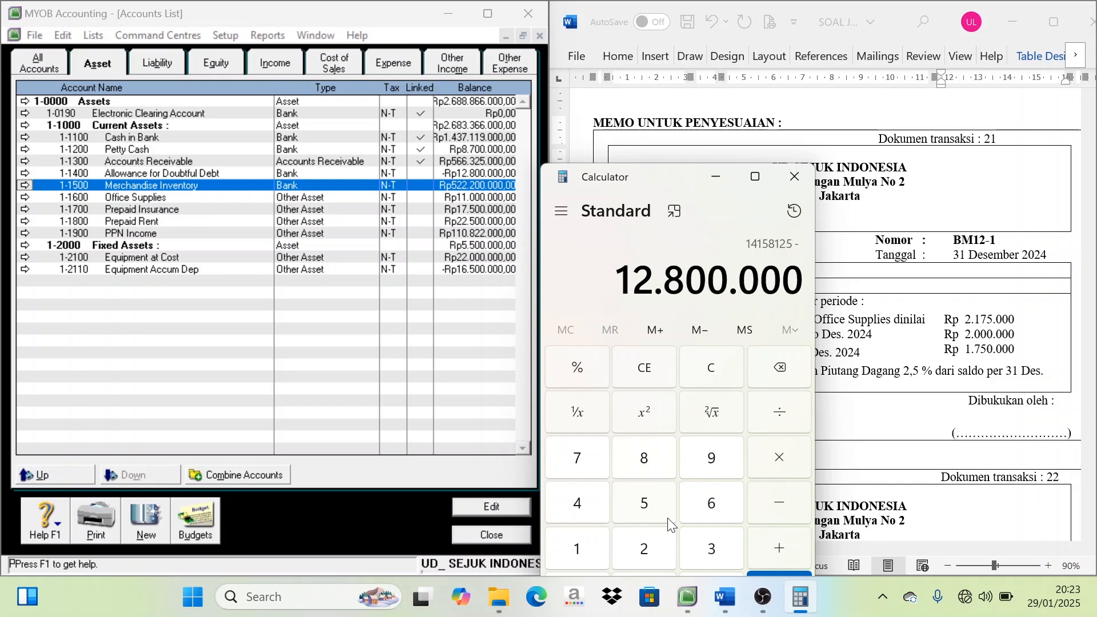
{"action": "key", "text": "Return"}
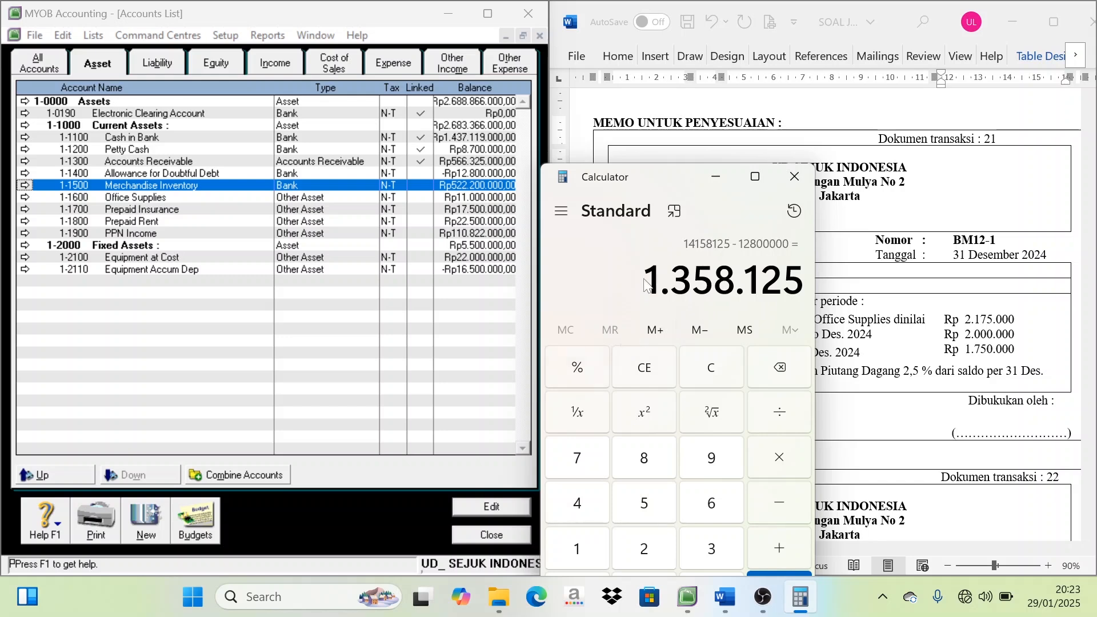
Return from the accounts list to the journal and add 6-1300 Bad Debts Expenses on the seventh line with a debit of Rp1.358.125
{"action": "left_click_drag", "start_coordinate": [679, 179], "coordinate": [701, 184]}
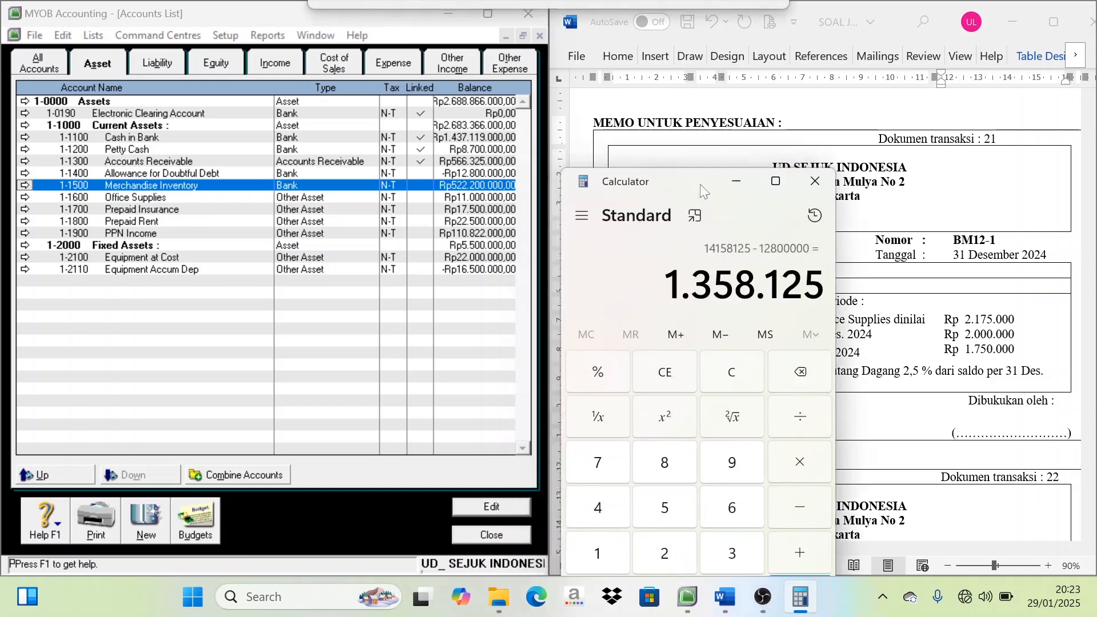
{"action": "left_click", "coordinate": [485, 534]}
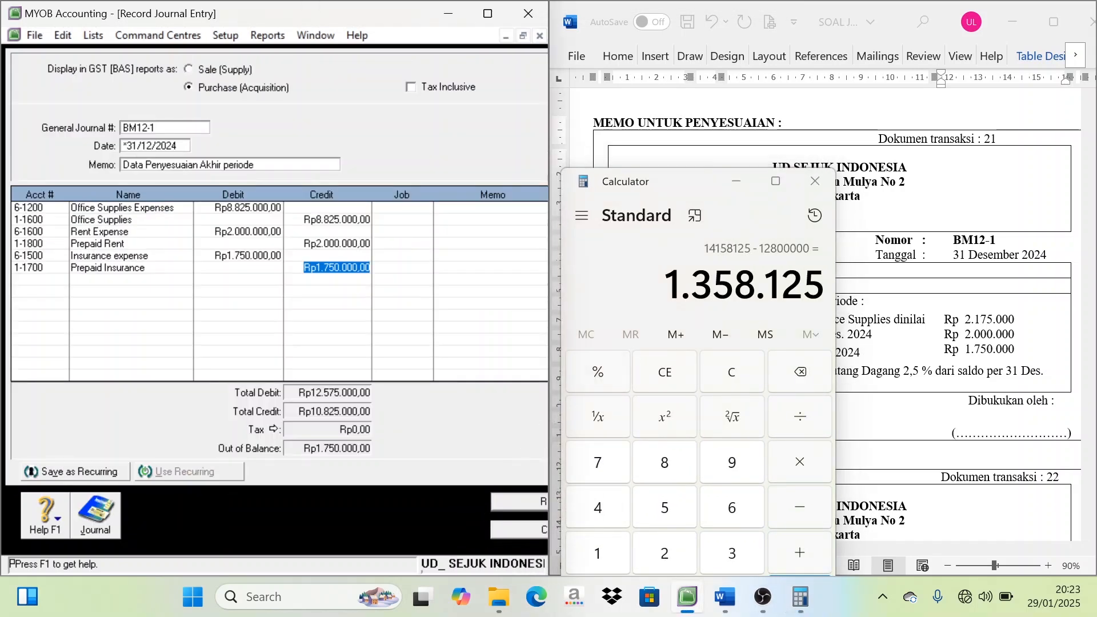
{"action": "left_click", "coordinate": [36, 280]}
{"action": "left_click", "coordinate": [61, 279]}
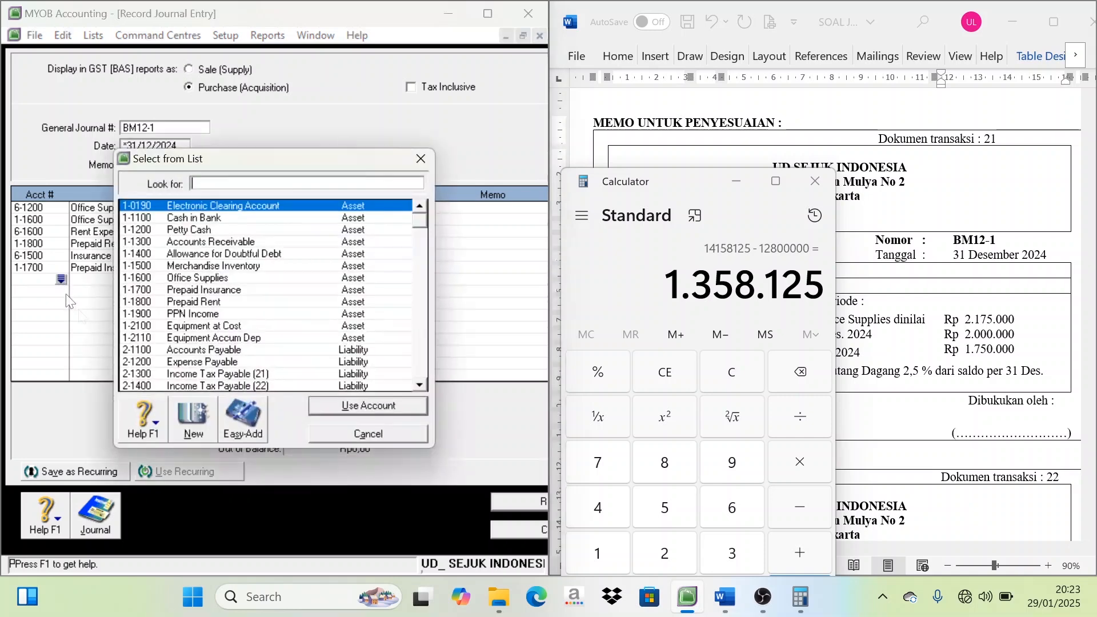
{"action": "scroll", "coordinate": [177, 341], "scroll_direction": "down", "scroll_amount": 3}
{"action": "scroll", "coordinate": [177, 340], "scroll_direction": "down", "scroll_amount": 8}
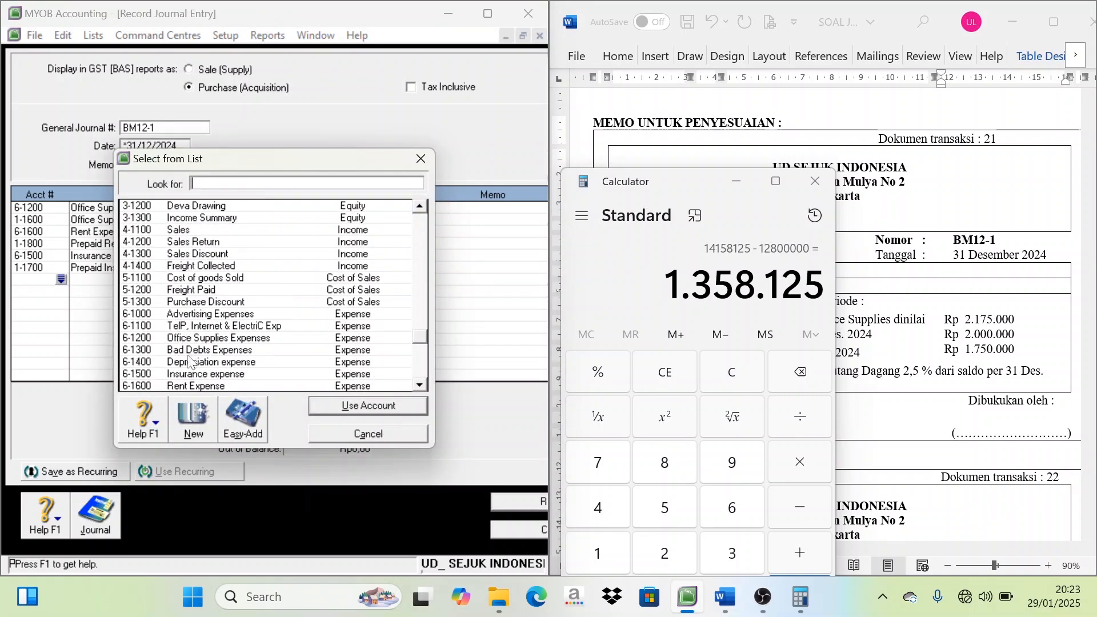
{"action": "left_click", "coordinate": [203, 350]}
{"action": "left_click", "coordinate": [350, 405]}
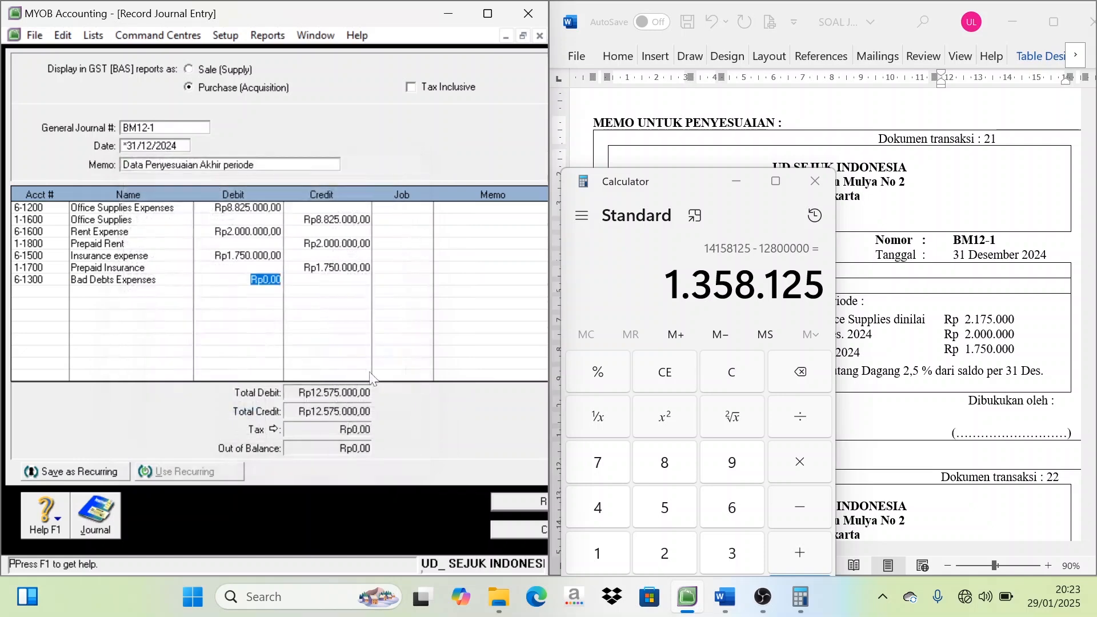
{"action": "type", "text": "1."}
{"action": "type", "text": "358.125"}
{"action": "key", "text": "Tab"}
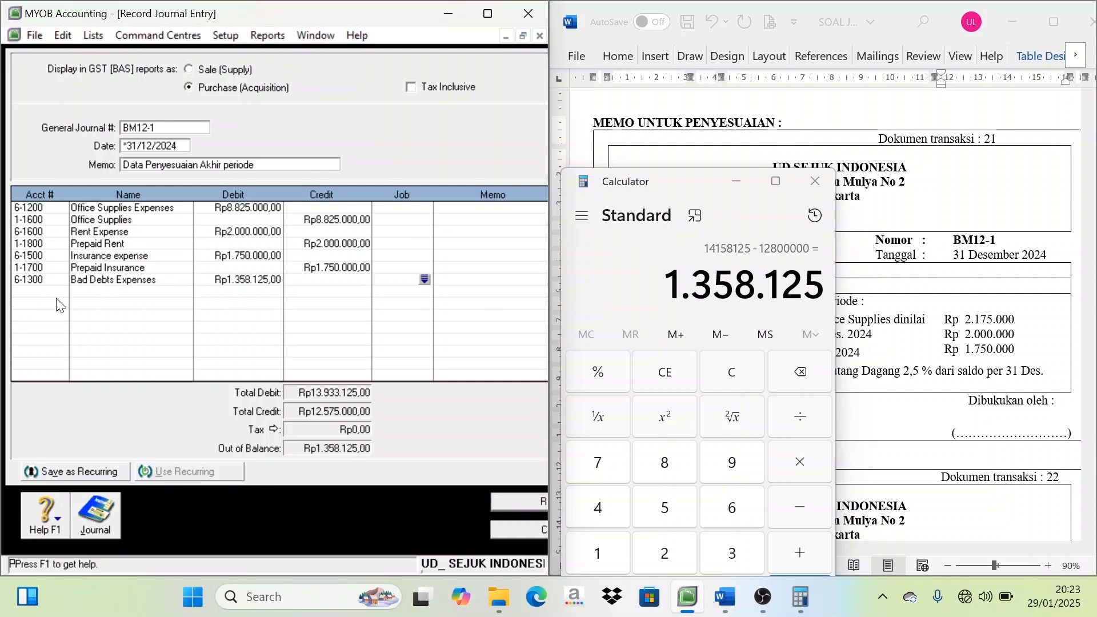
Add account 1-1400 Allowance for Doubtful Debt on the eighth line with a credit of Rp1.358.125 and minimize Calculator
{"action": "left_click", "coordinate": [37, 291]}
{"action": "left_click", "coordinate": [62, 292]}
{"action": "double_click", "coordinate": [225, 258]}
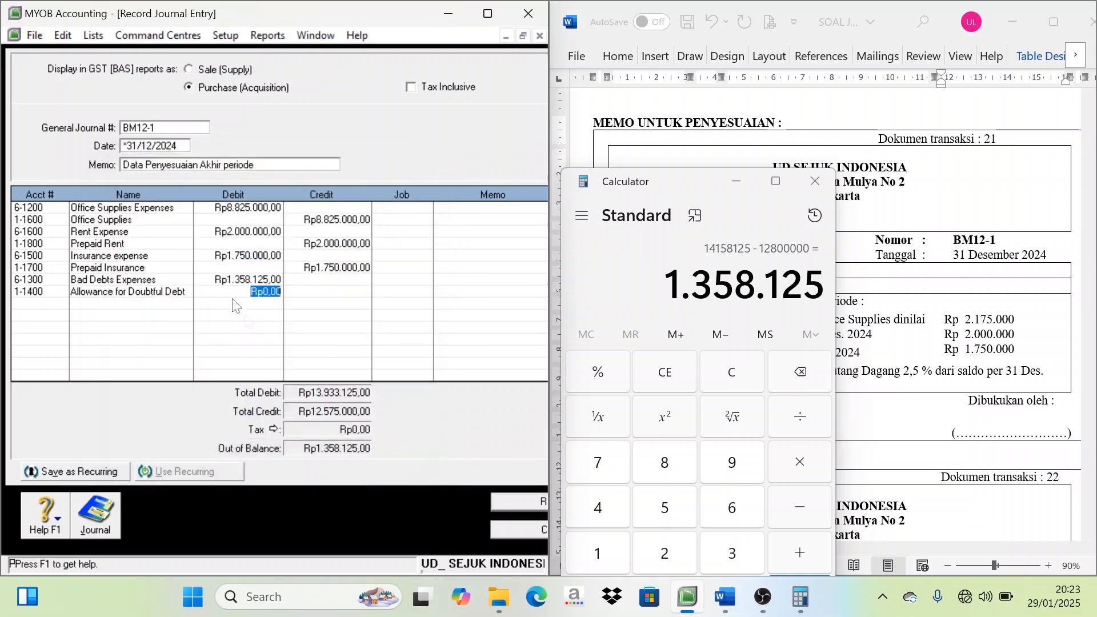
{"action": "key", "text": "Tab"}
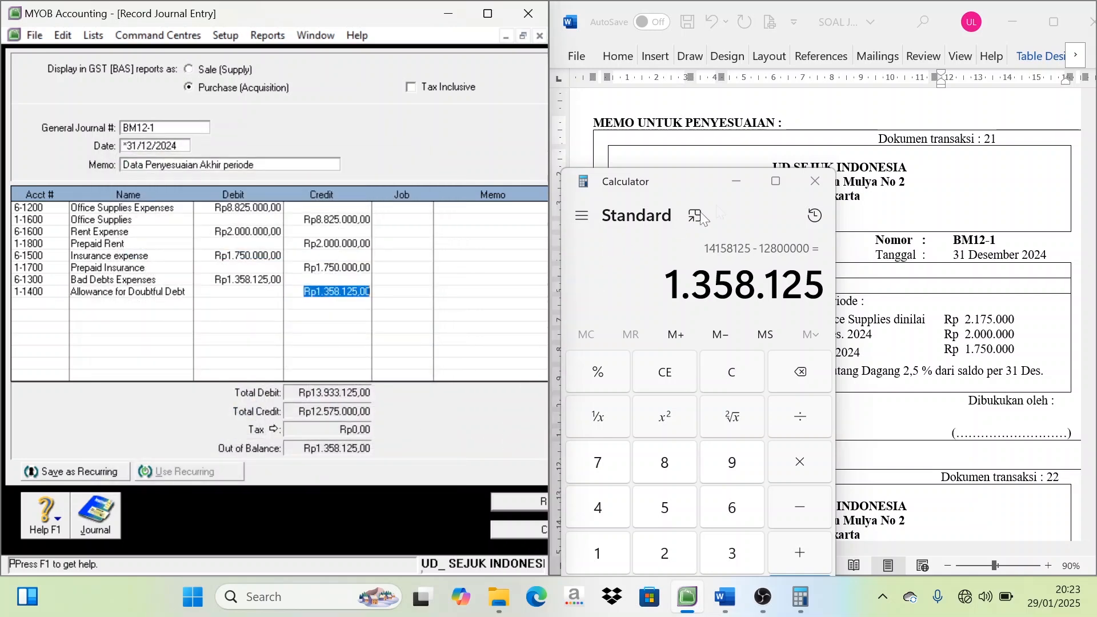
{"action": "left_click", "coordinate": [736, 181]}
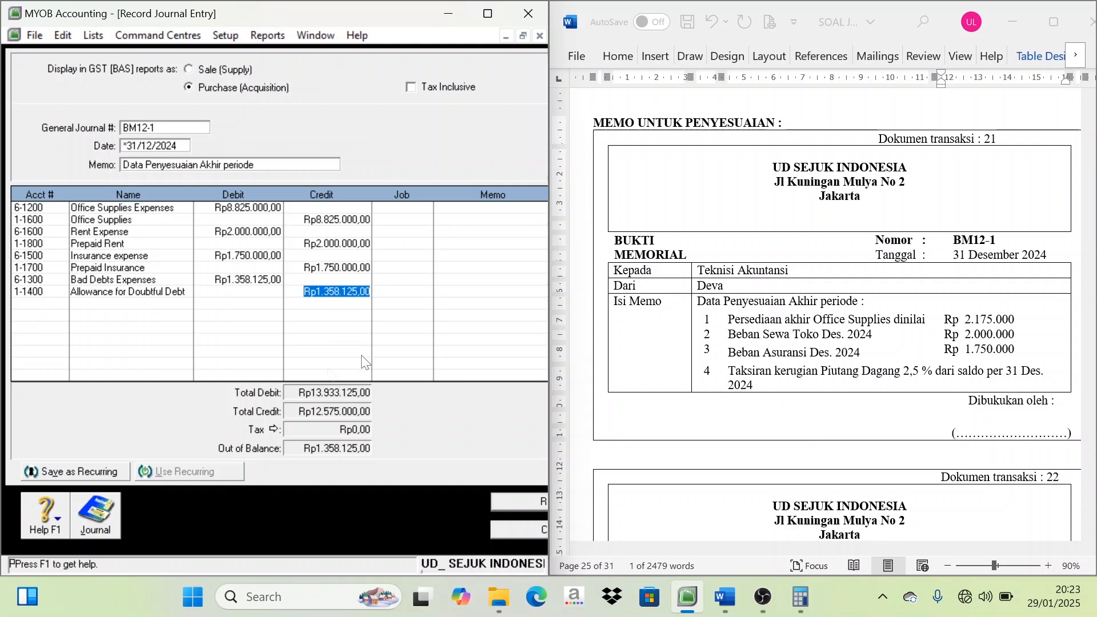
{"action": "key", "text": "Tab"}
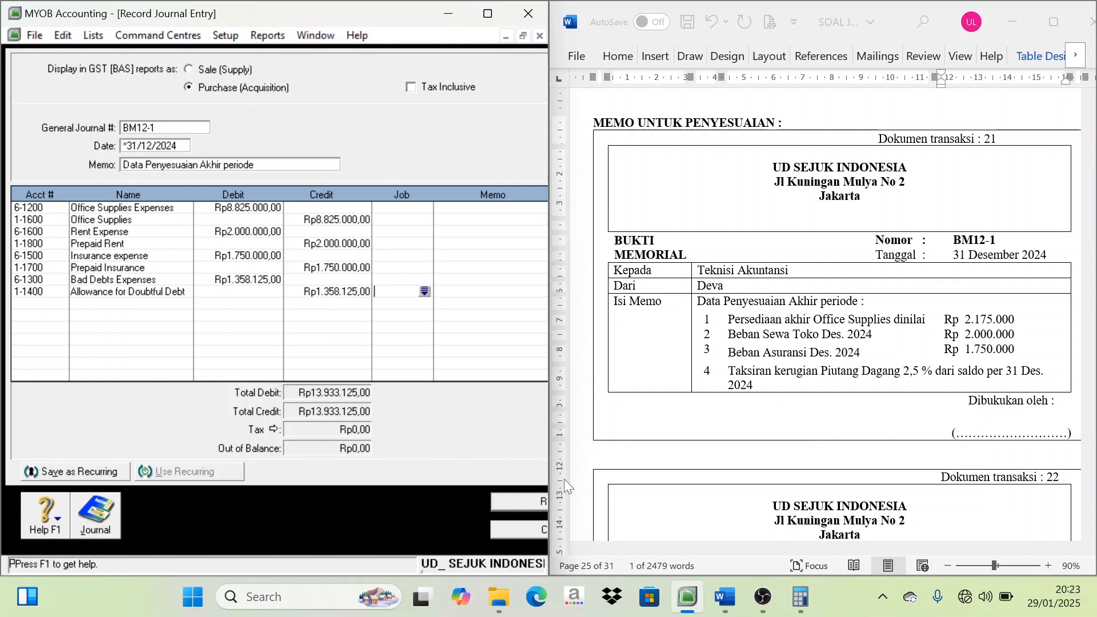
Record the completed BM12-1 journal entry and go to memo BM12-2 in the Word document
{"action": "left_click", "coordinate": [521, 510]}
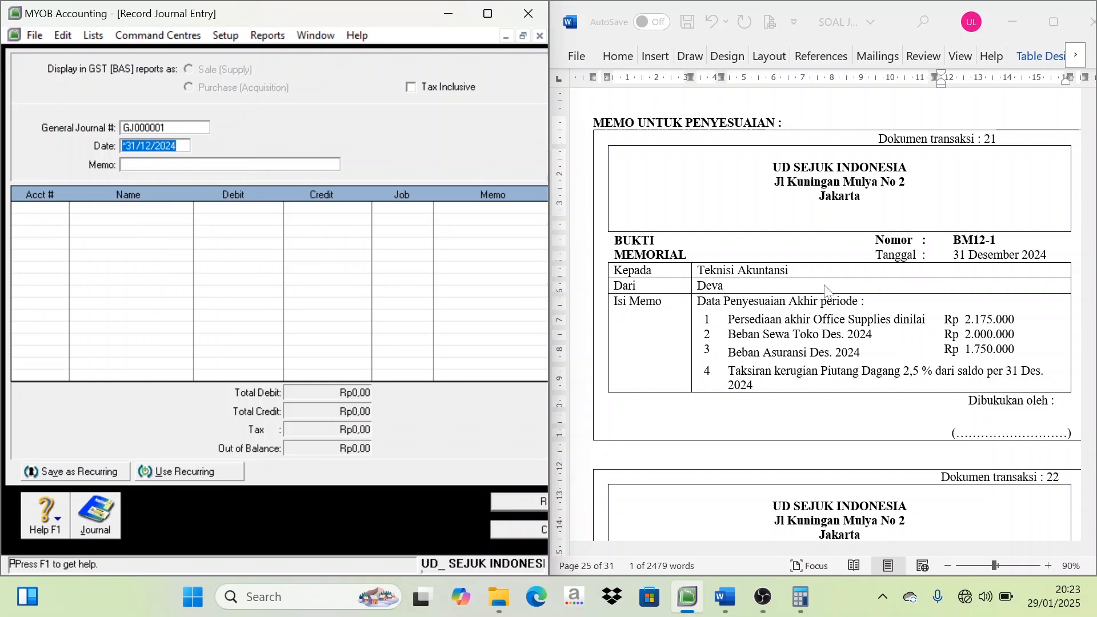
{"action": "scroll", "coordinate": [824, 291], "scroll_direction": "down", "scroll_amount": 5}
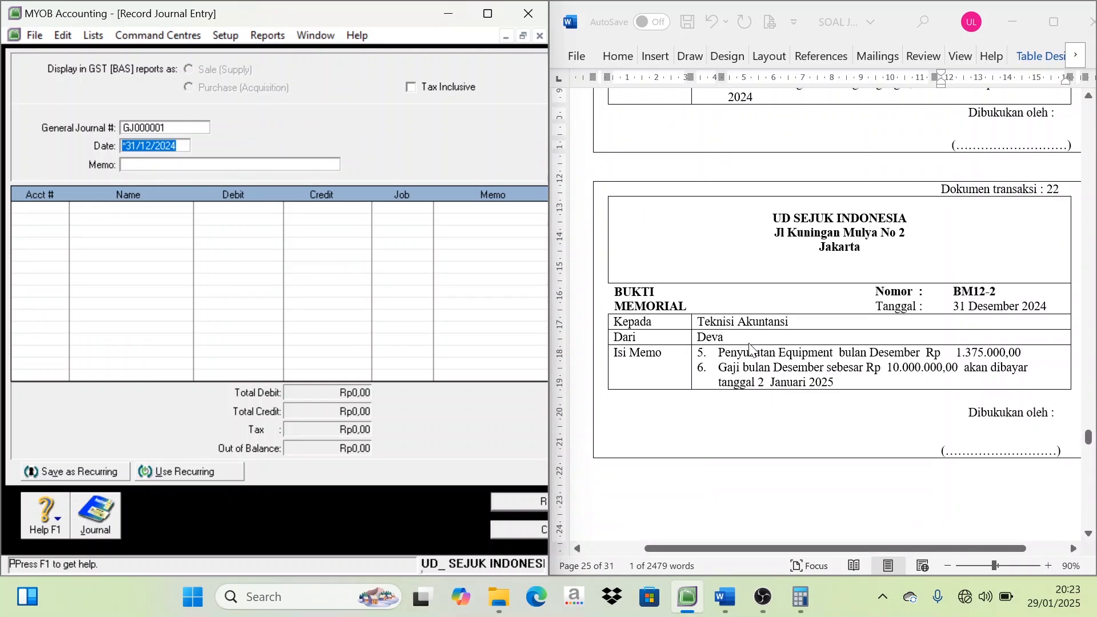
{"action": "scroll", "coordinate": [748, 350], "scroll_direction": "down", "scroll_amount": 1}
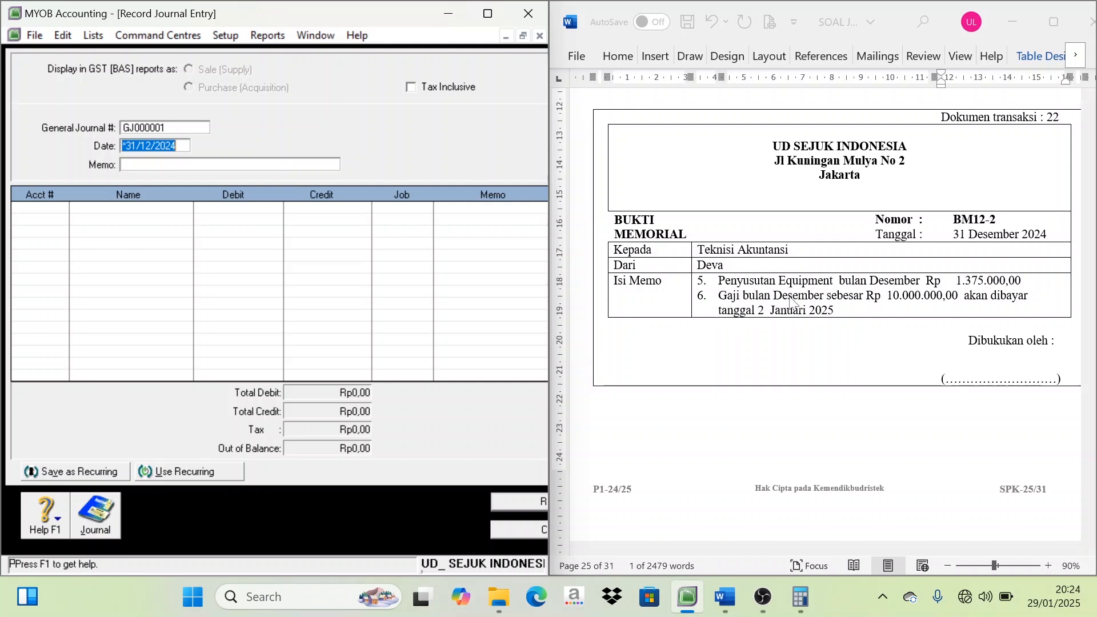
Set the new journal's number to BM12-2, copied from the Word memo, and its memo text to "Penyusutan peralatan dan gaji"
{"action": "left_click", "coordinate": [132, 130]}
{"action": "left_click", "coordinate": [973, 225]}
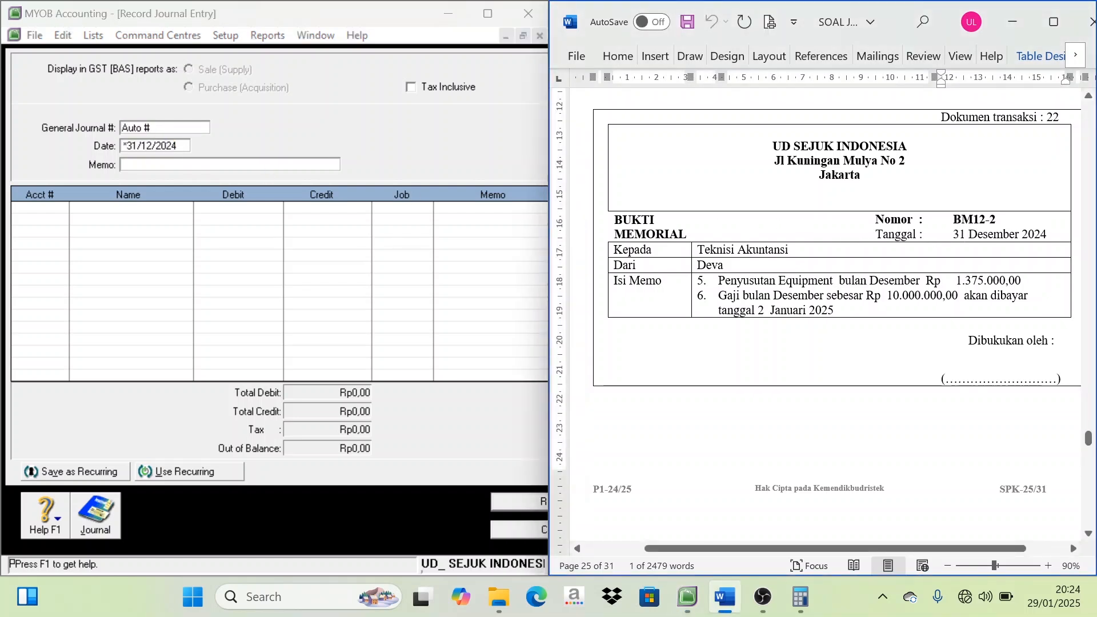
{"action": "left_click_drag", "start_coordinate": [995, 221], "coordinate": [959, 225]}
{"action": "key", "text": "ctrl+c"}
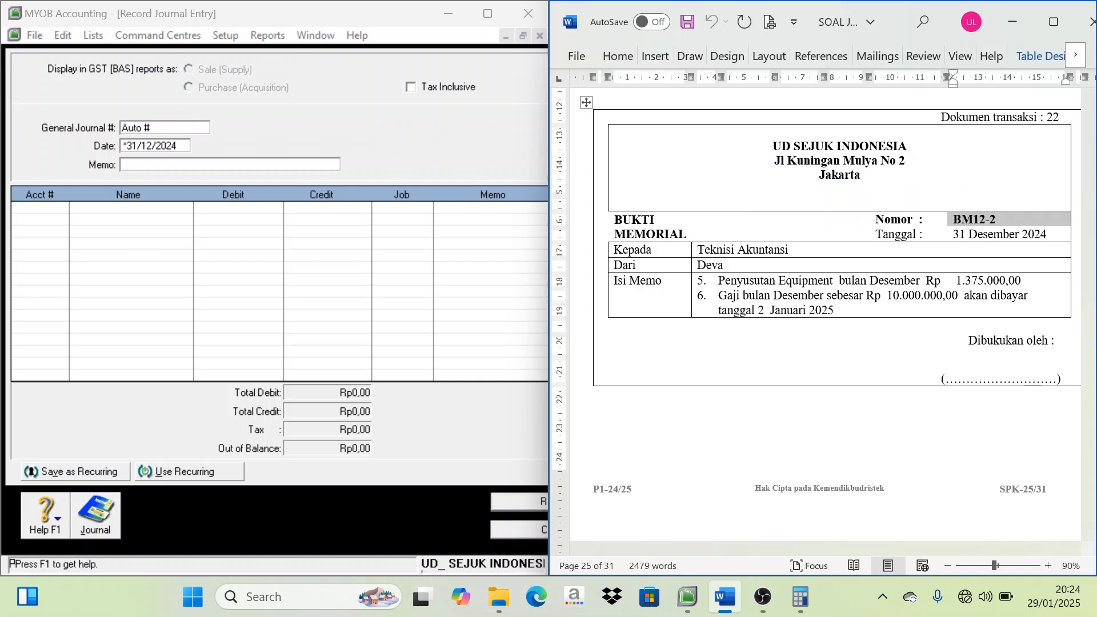
{"action": "left_click", "coordinate": [71, 130]}
{"action": "key", "text": "ctrl+v"}
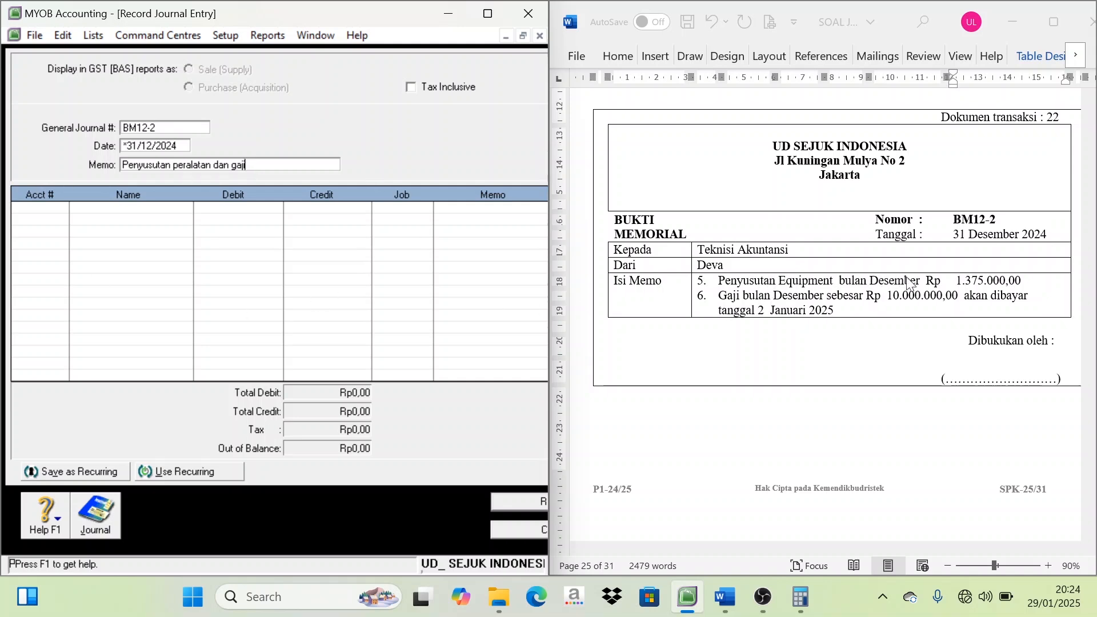
Add account 6-1400 Depreciation expense on the first journal line with the memo's equipment depreciation of Rp1.375.000 as debit
{"action": "left_click", "coordinate": [1012, 289]}
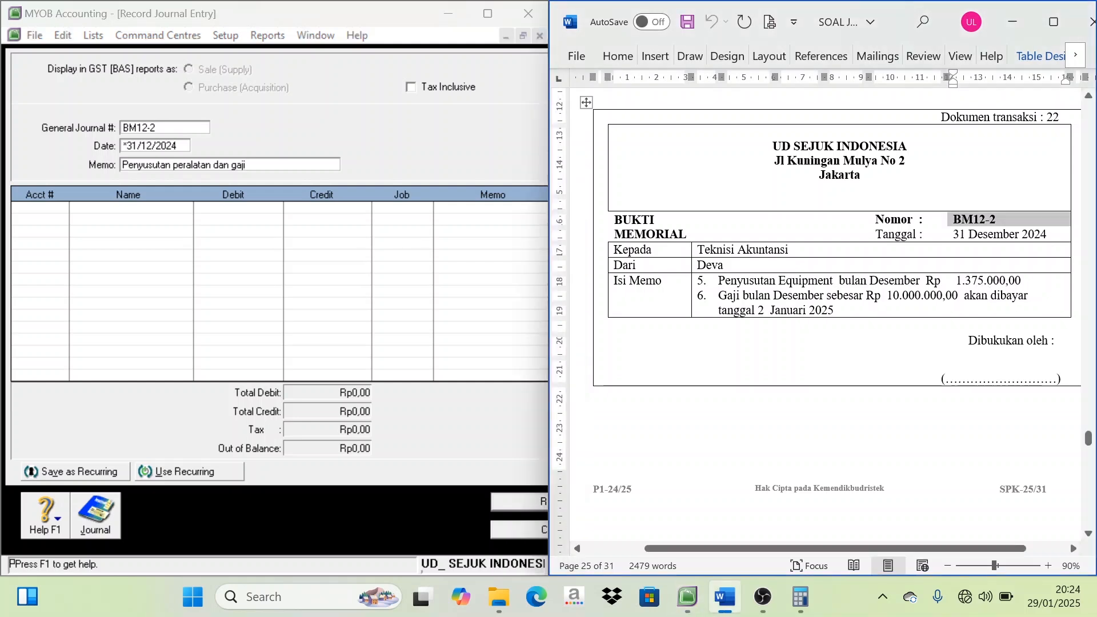
{"action": "left_click_drag", "start_coordinate": [1022, 281], "coordinate": [971, 280]}
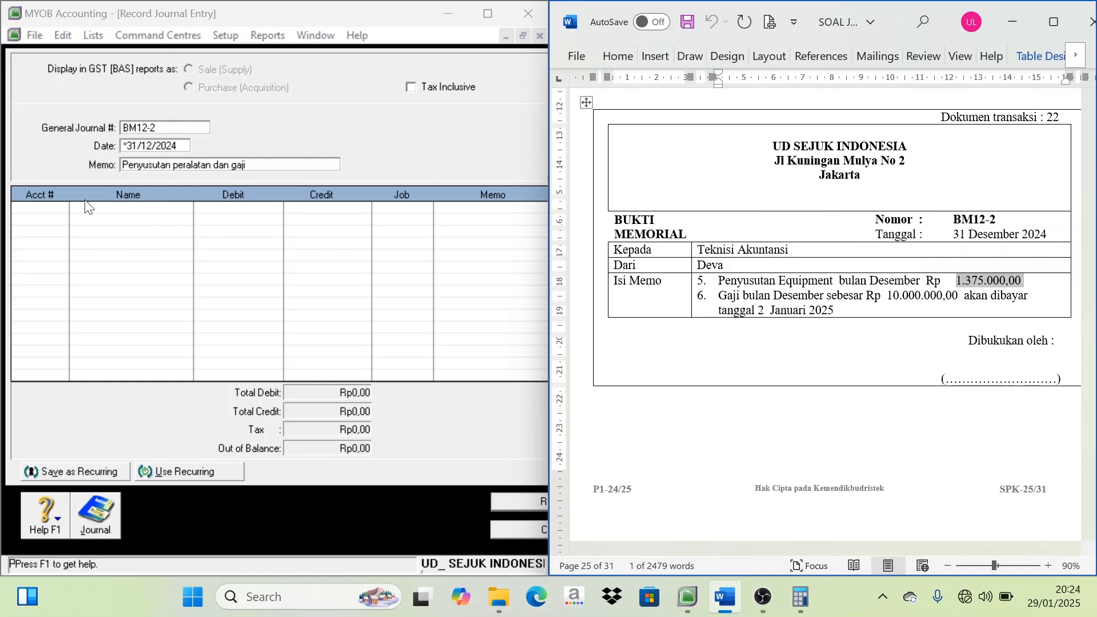
{"action": "left_click", "coordinate": [59, 215]}
{"action": "key", "text": "Tab"}
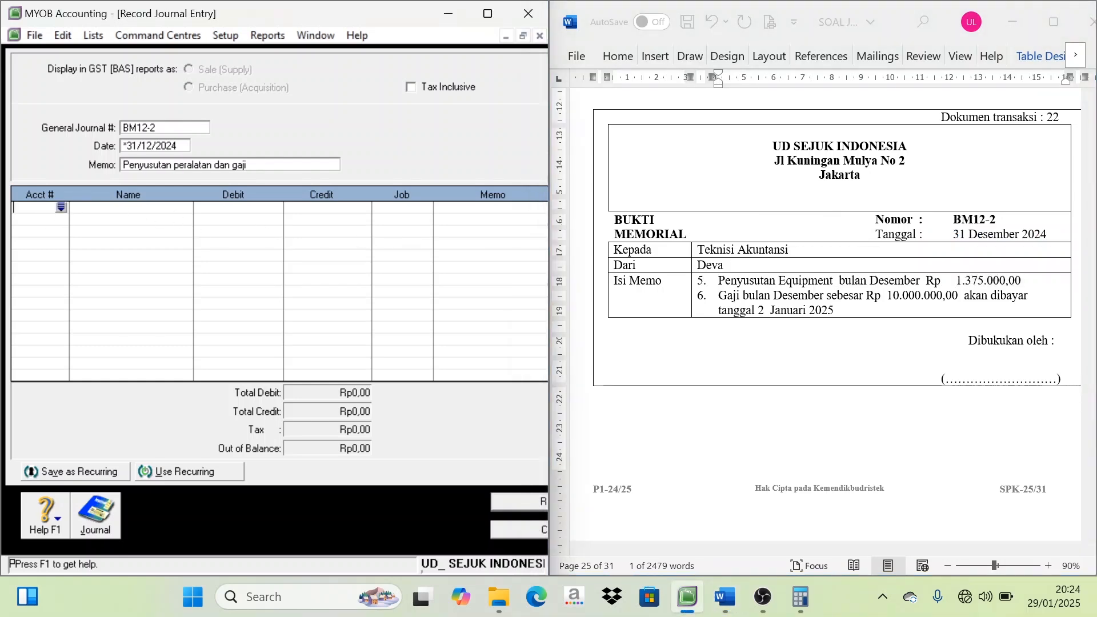
{"action": "left_click", "coordinate": [63, 209]}
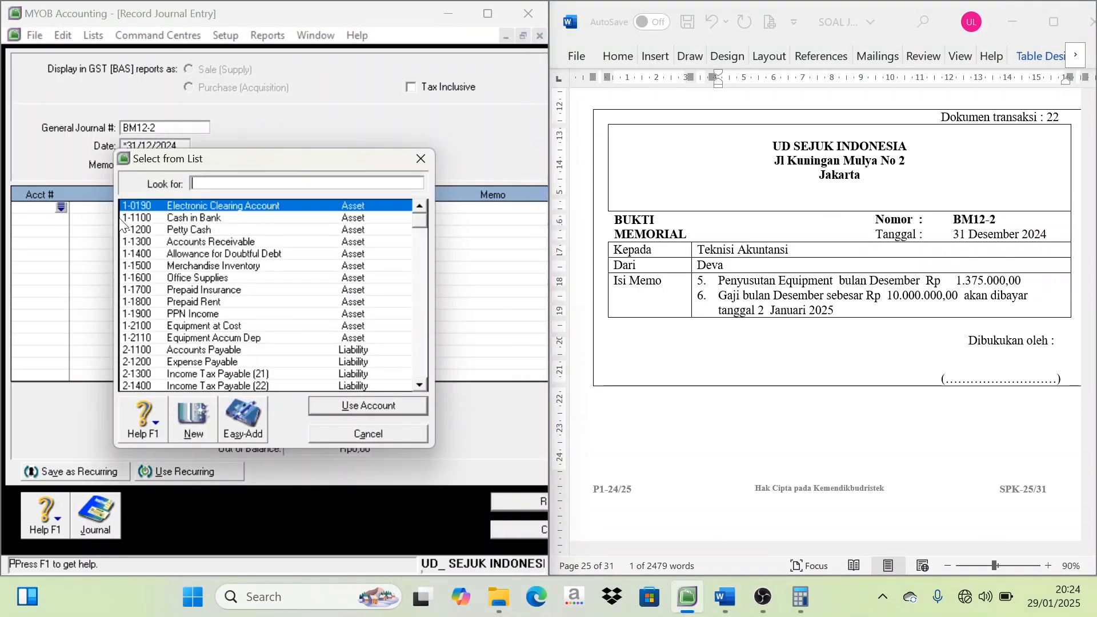
{"action": "scroll", "coordinate": [206, 337], "scroll_direction": "down", "scroll_amount": 6}
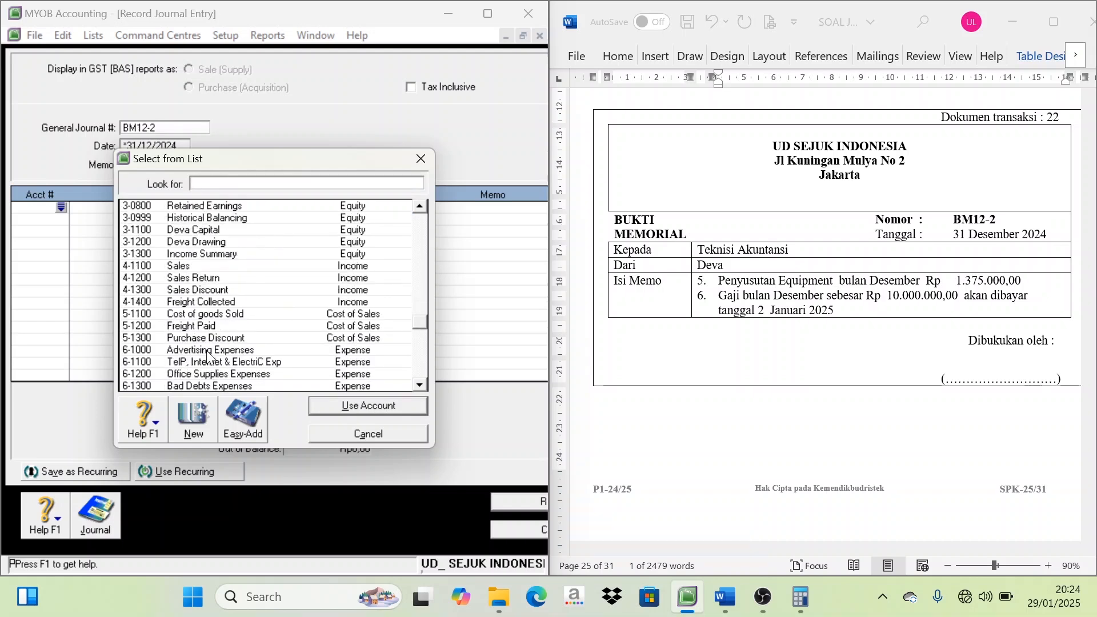
{"action": "scroll", "coordinate": [209, 365], "scroll_direction": "down", "scroll_amount": 1}
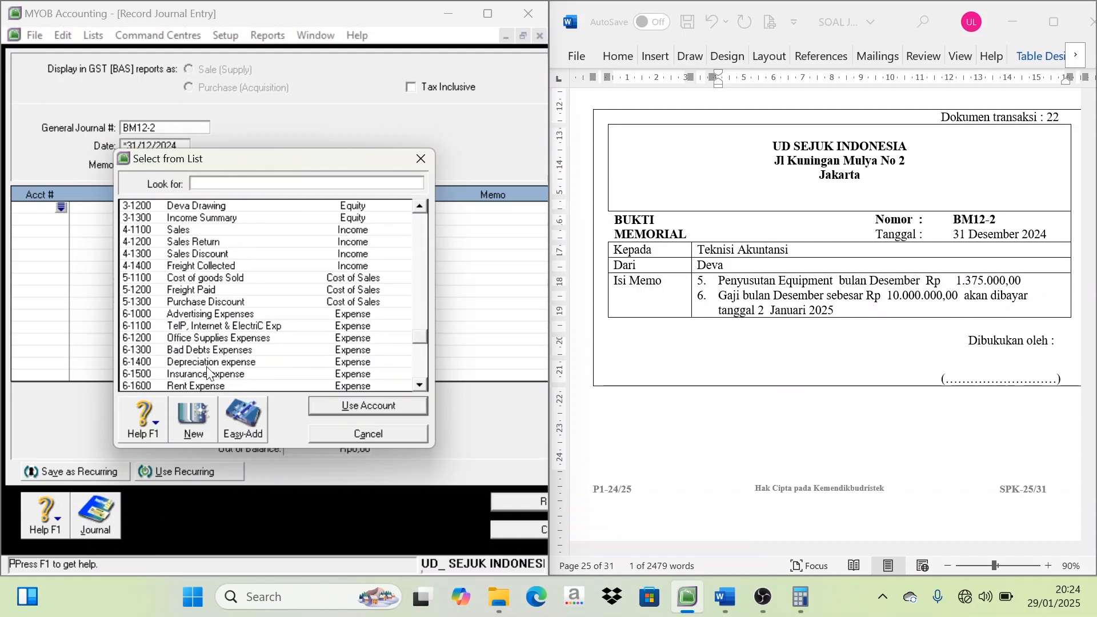
{"action": "double_click", "coordinate": [211, 362]}
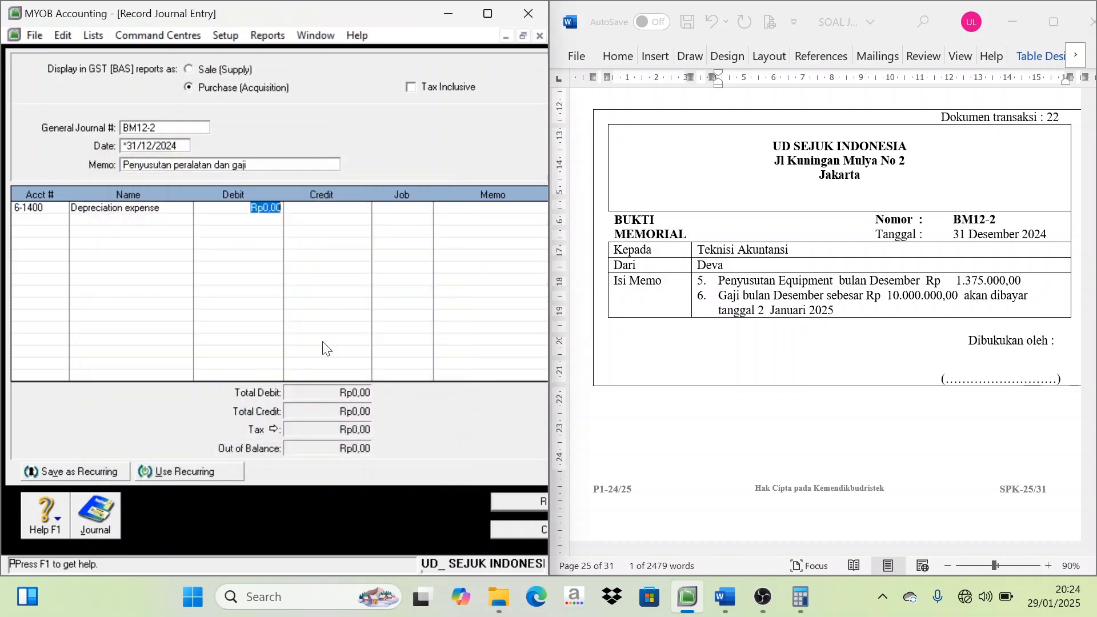
{"action": "type", "text": "13"}
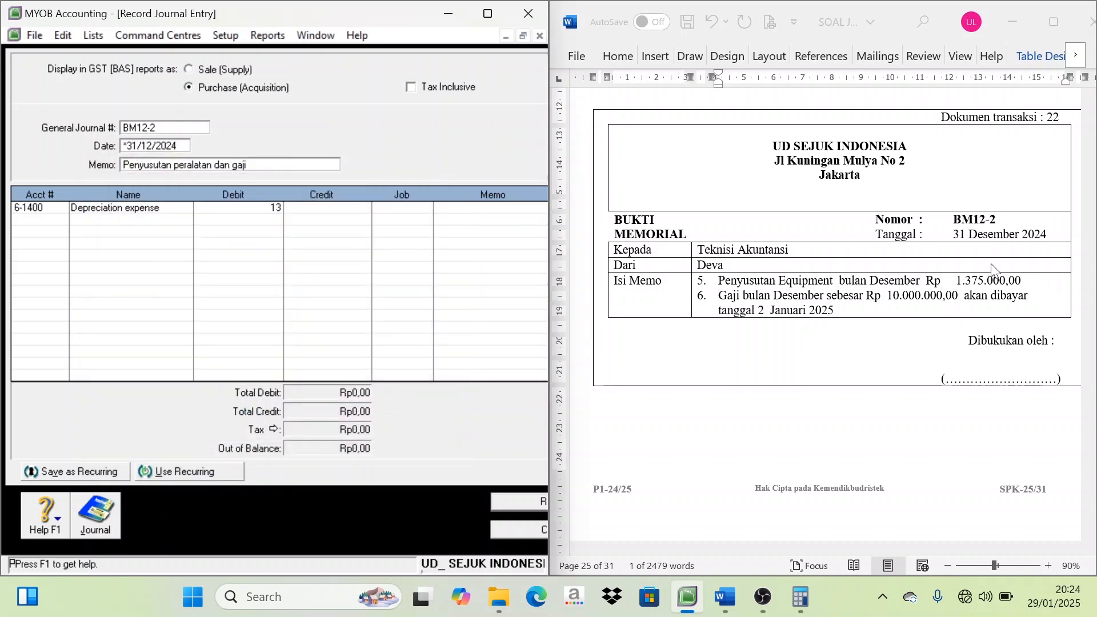
{"action": "type", "text": "75000"}
{"action": "key", "text": "Tab"}
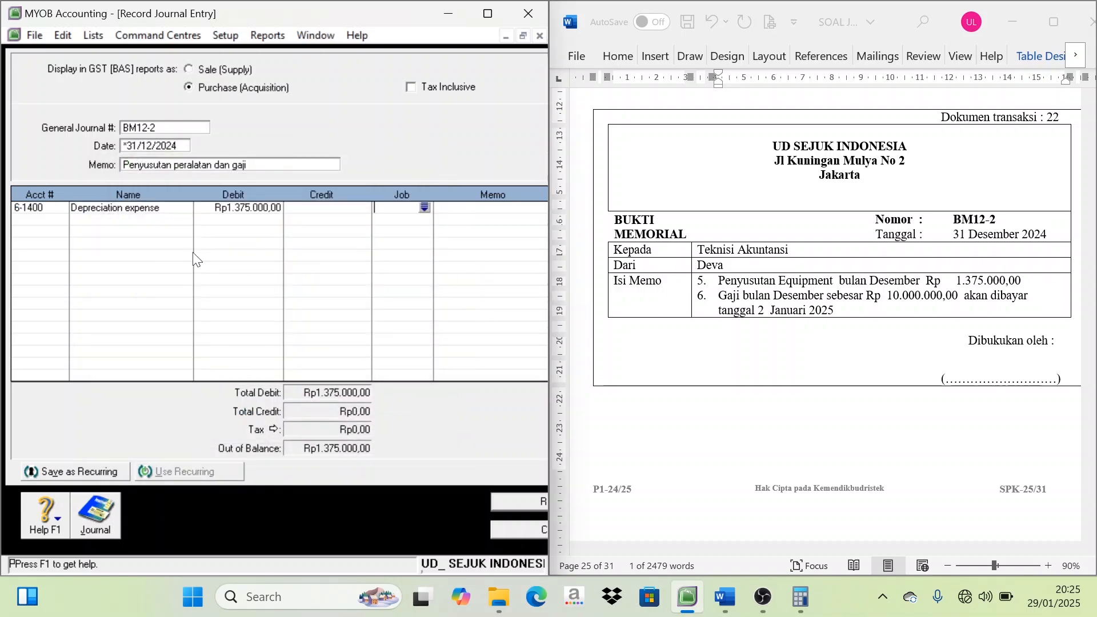
Add account 1-2110 Equipment Accum Dep on the second line with a credit of Rp1.375.000
{"action": "left_click", "coordinate": [57, 224]}
{"action": "left_click", "coordinate": [61, 219]}
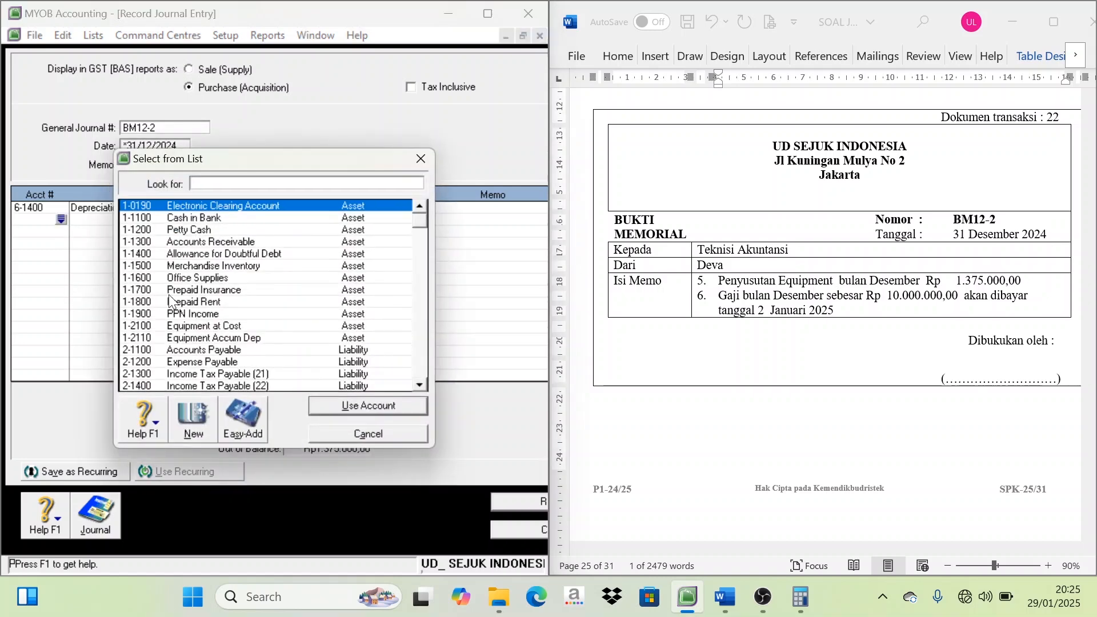
{"action": "double_click", "coordinate": [229, 338]}
{"action": "key", "text": "Tab"}
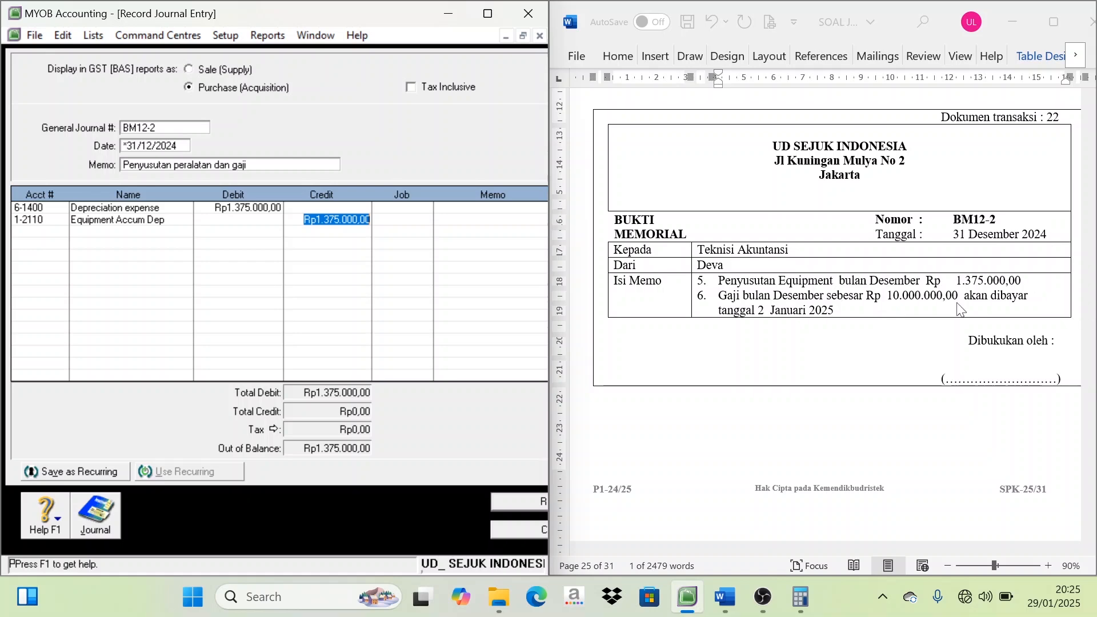
Add account 6-1700 Wages & Salaries Expense on the third line with a debit of Rp10.000.000
{"action": "left_click", "coordinate": [41, 231]}
{"action": "left_click", "coordinate": [61, 231]}
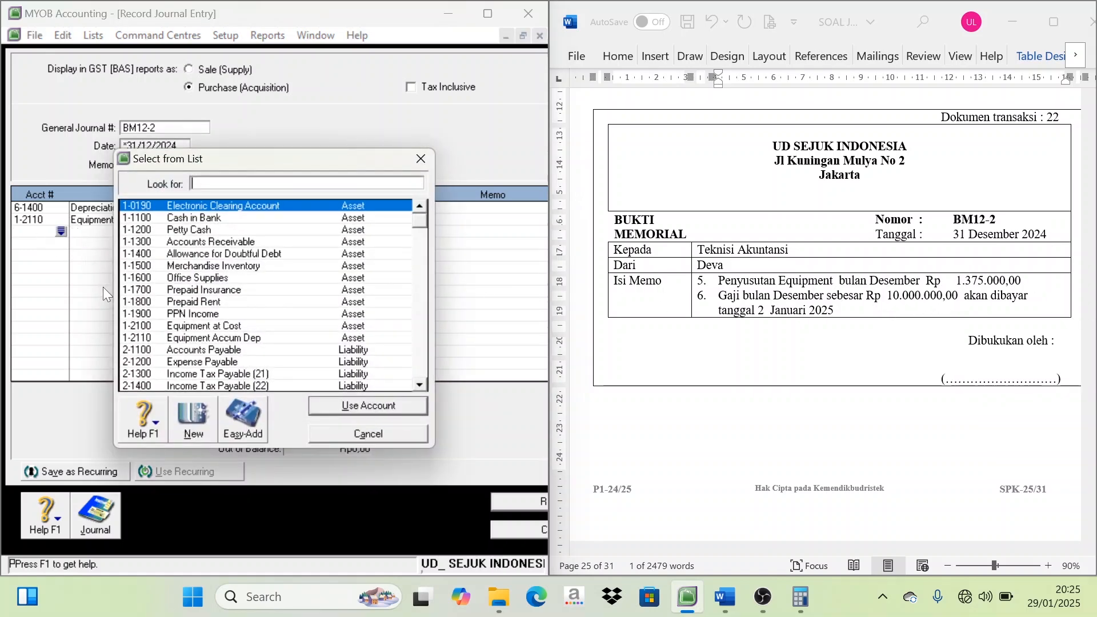
{"action": "scroll", "coordinate": [211, 359], "scroll_direction": "down", "scroll_amount": 3}
{"action": "scroll", "coordinate": [208, 361], "scroll_direction": "down", "scroll_amount": 7}
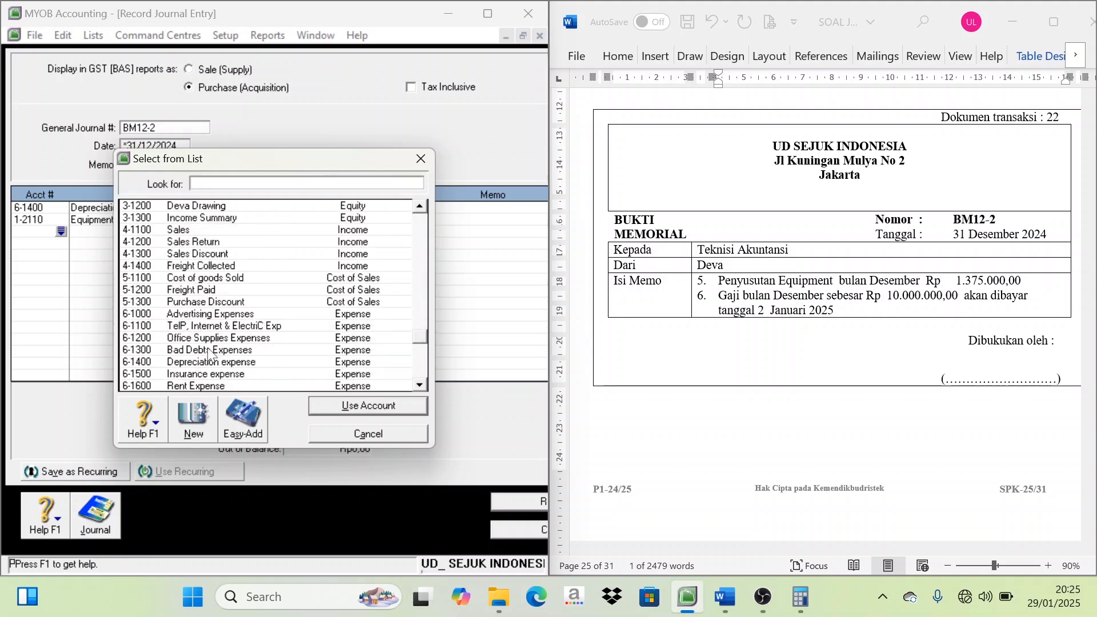
{"action": "scroll", "coordinate": [211, 327], "scroll_direction": "down", "scroll_amount": 1}
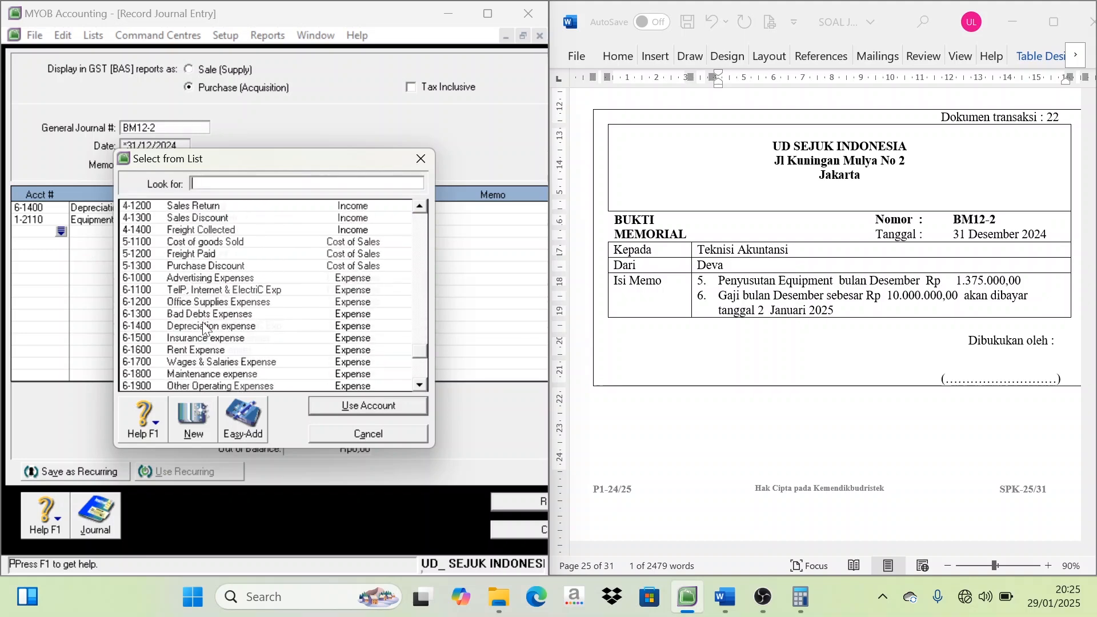
{"action": "double_click", "coordinate": [215, 361]}
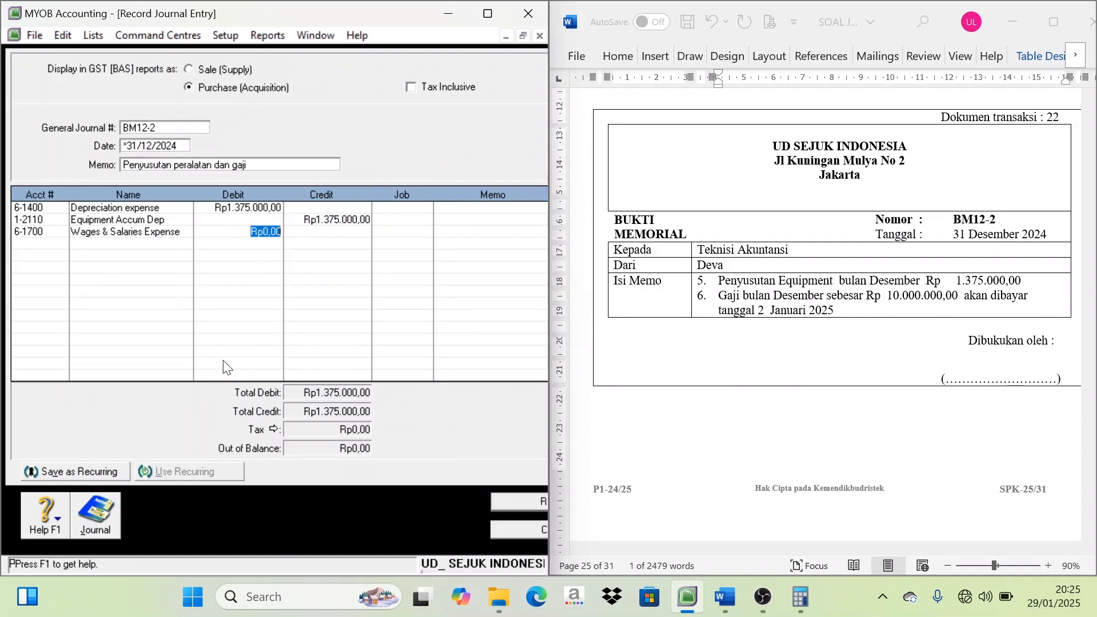
{"action": "type", "text": "1"}
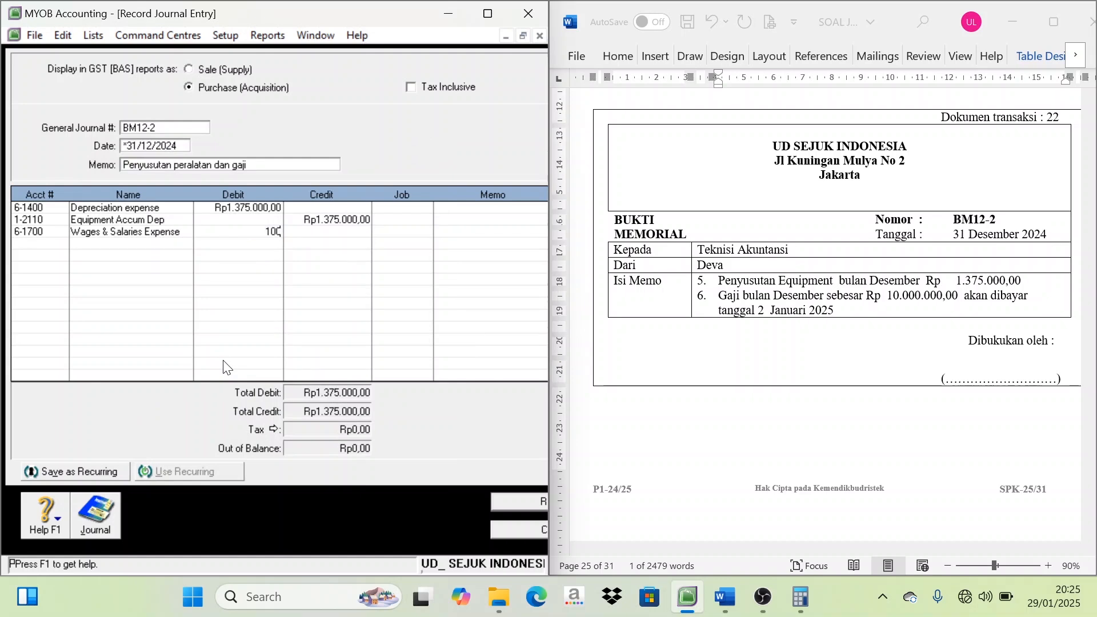
{"action": "type", "text": "0.000.000"}
{"action": "key", "text": "Tab"}
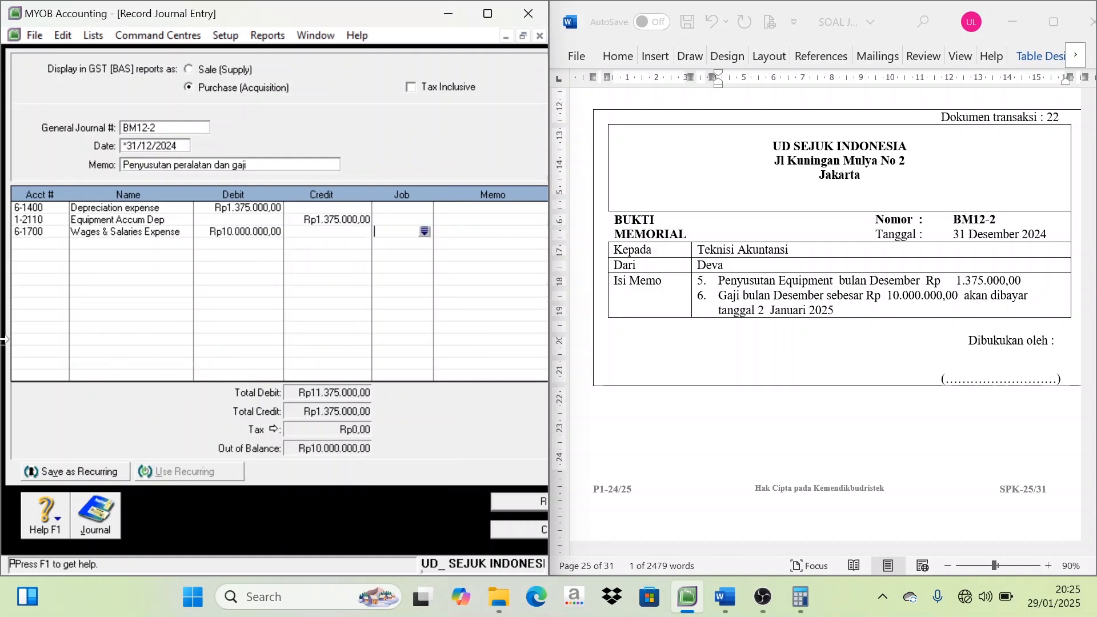
Add account 2-1200 Expense Payable on the fourth line with a credit of Rp10.000.000 and record the BM12-2 journal entry
{"action": "left_click", "coordinate": [60, 243]}
{"action": "left_click", "coordinate": [60, 243]}
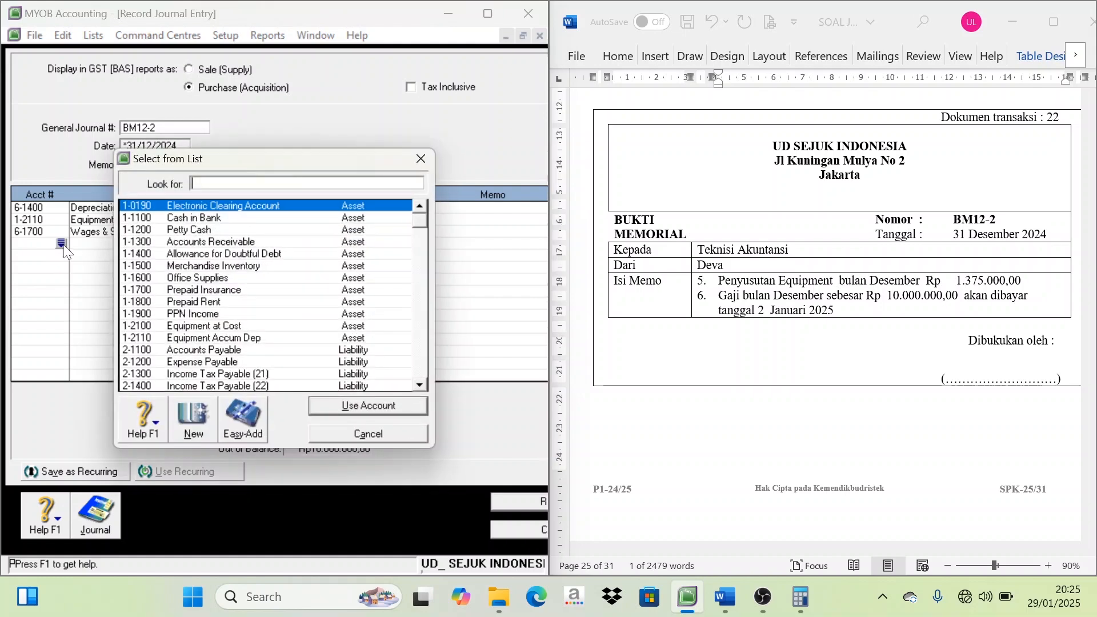
{"action": "scroll", "coordinate": [227, 308], "scroll_direction": "down", "scroll_amount": 1}
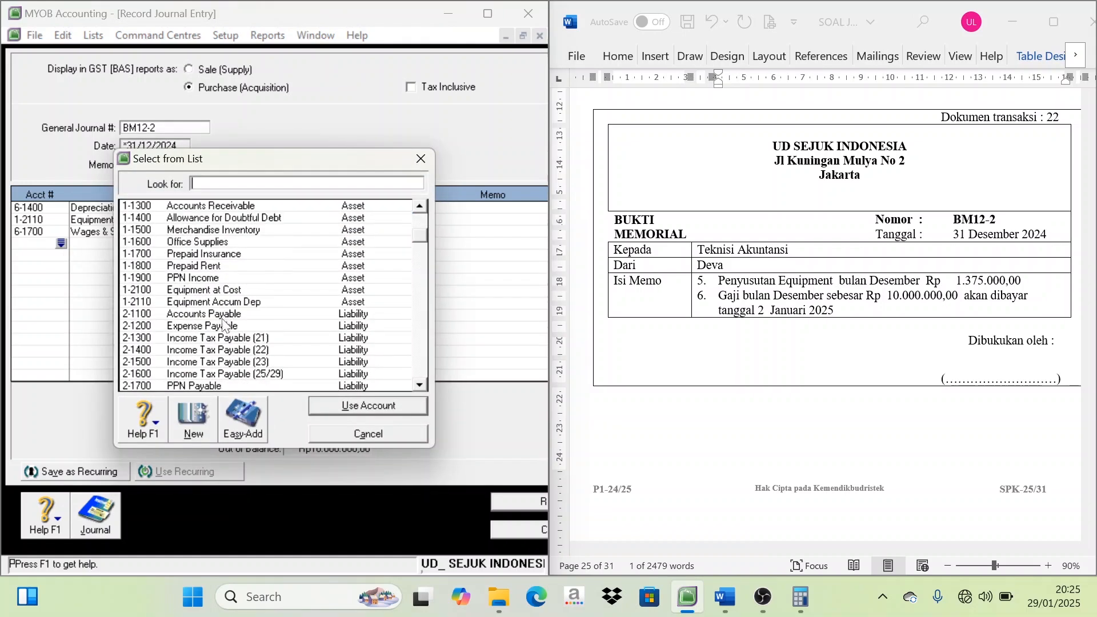
{"action": "scroll", "coordinate": [226, 317], "scroll_direction": "down", "scroll_amount": 1}
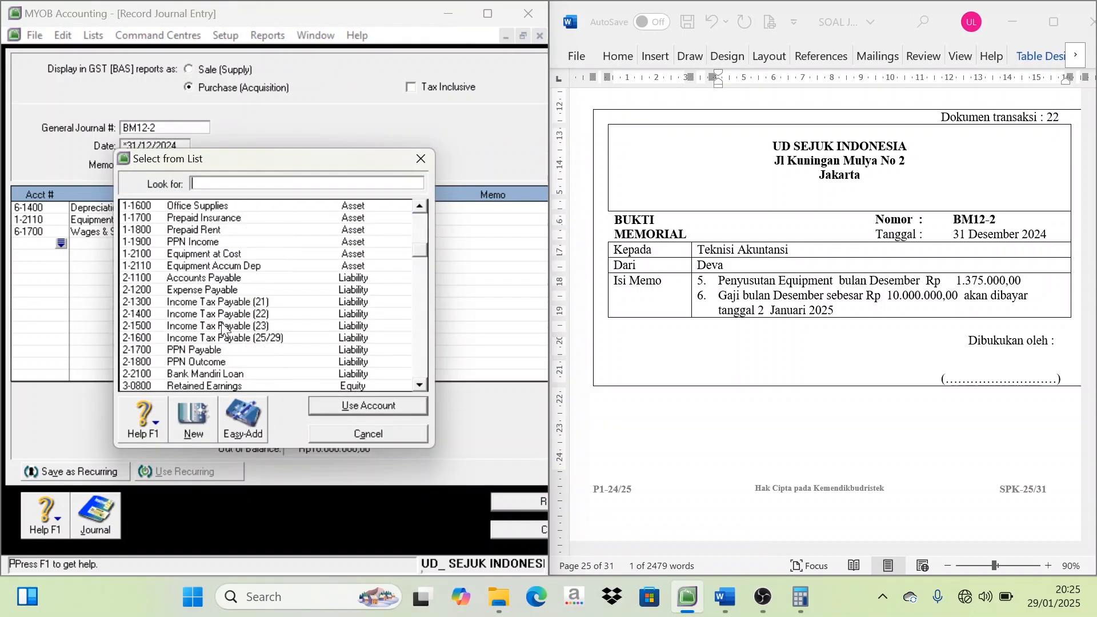
{"action": "left_click", "coordinate": [196, 286]}
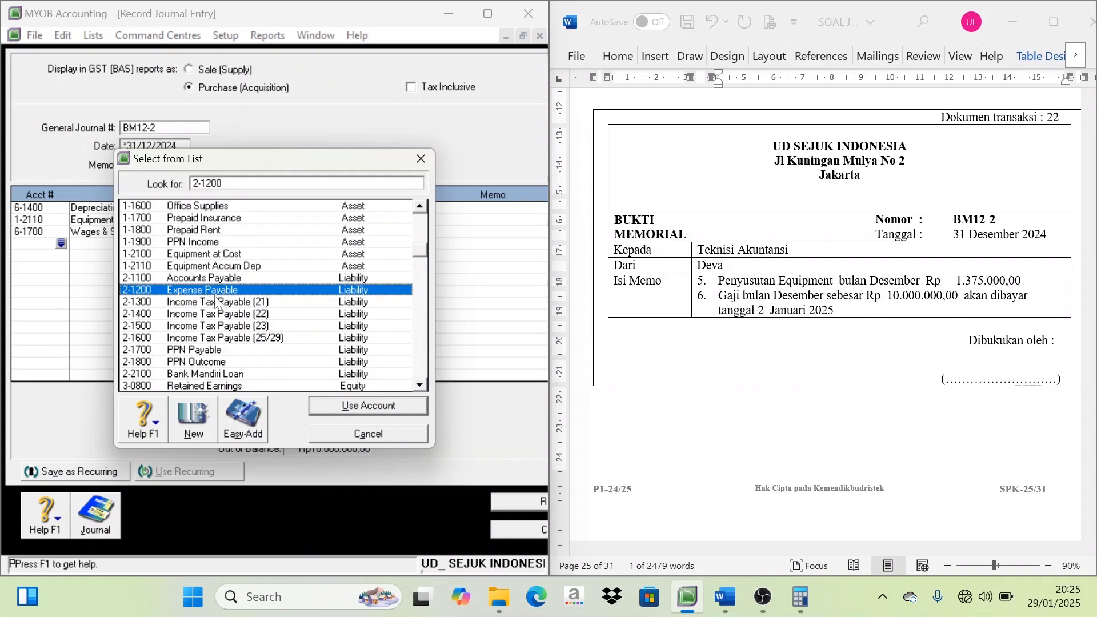
{"action": "double_click", "coordinate": [223, 293]}
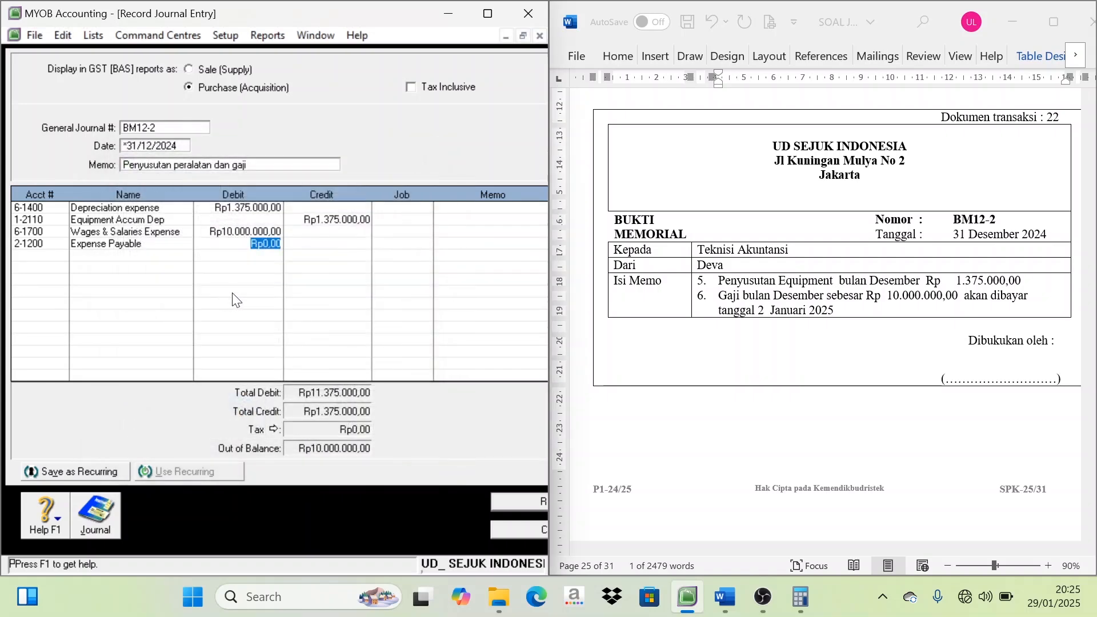
{"action": "key", "text": "Tab"}
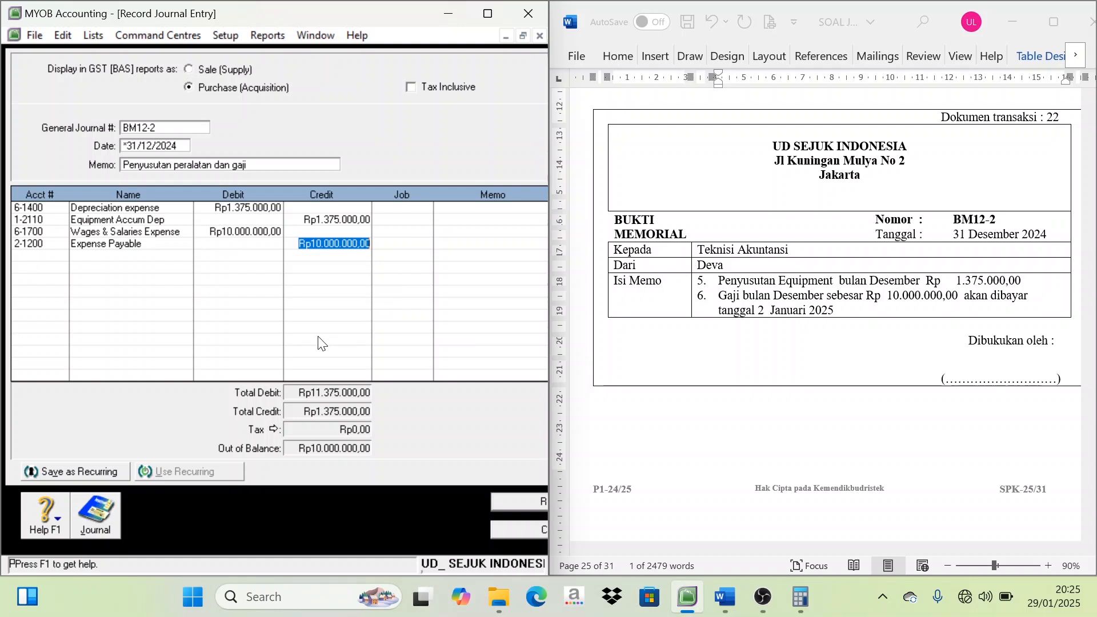
{"action": "key", "text": "Tab"}
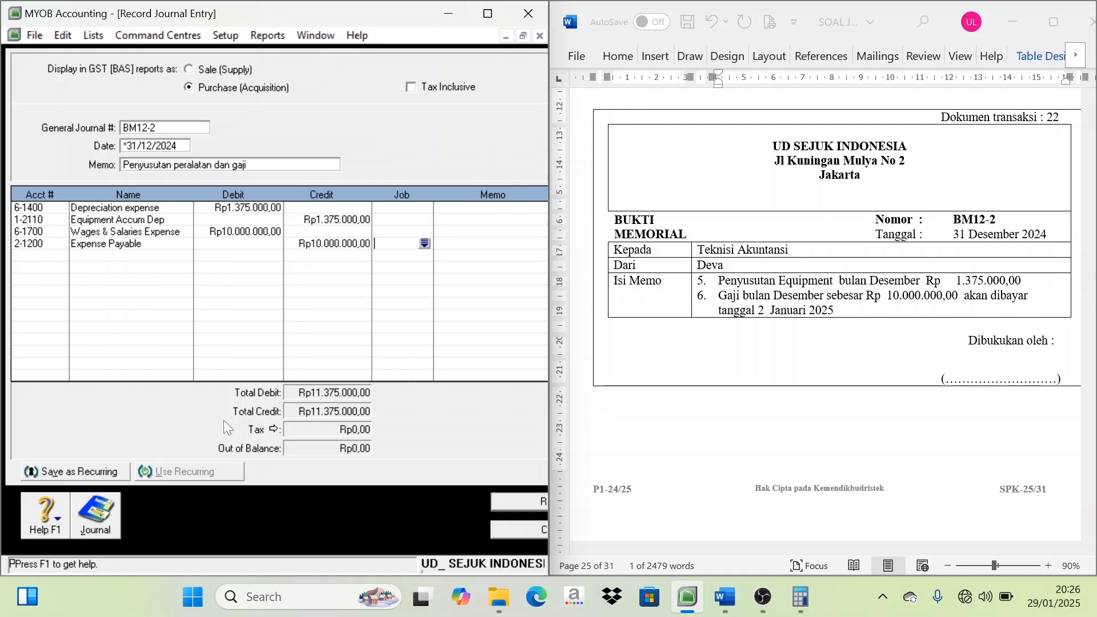
{"action": "left_click", "coordinate": [519, 504]}
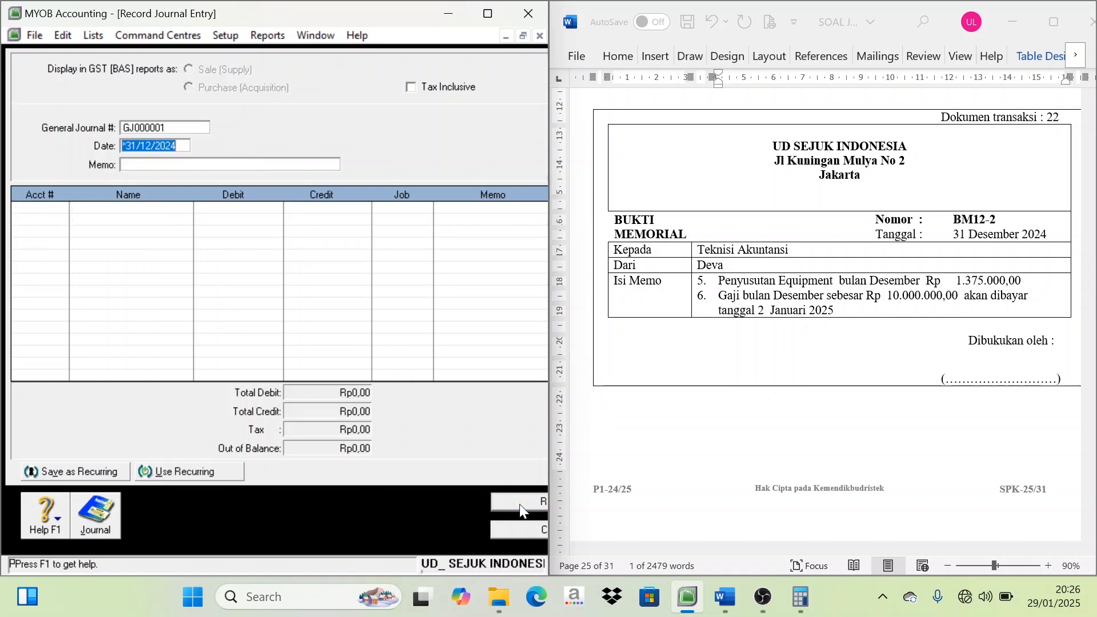
Start the journal entry for memo BM12-4, with BM12-4 as the journal number and "PPH badan" as the memo
{"action": "scroll", "coordinate": [827, 367], "scroll_direction": "down", "scroll_amount": 10}
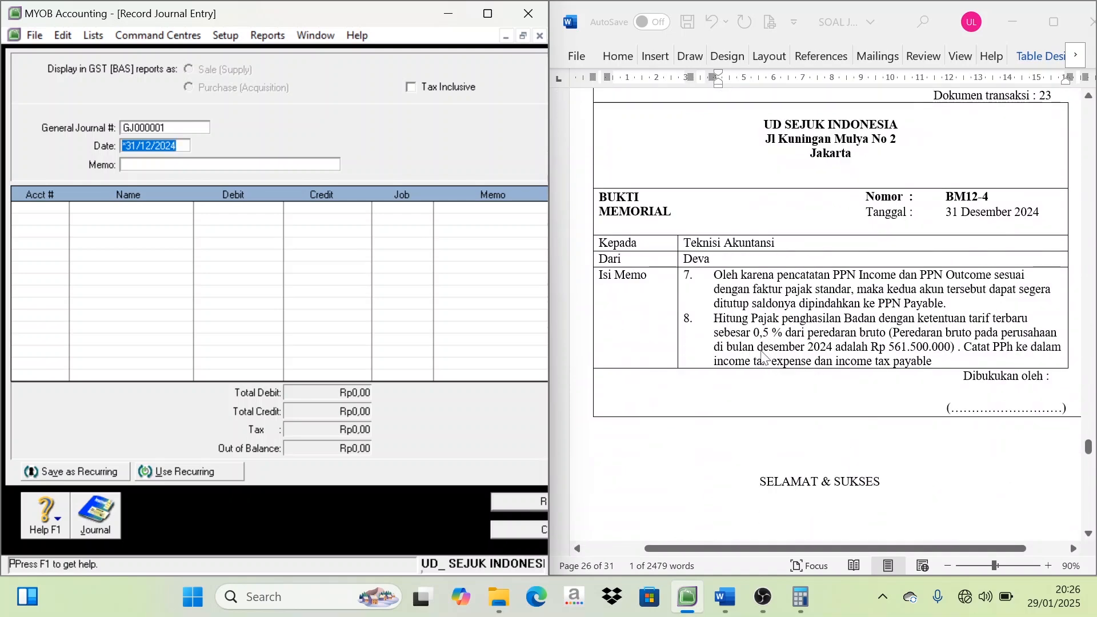
{"action": "key", "text": "shift+Tab"}
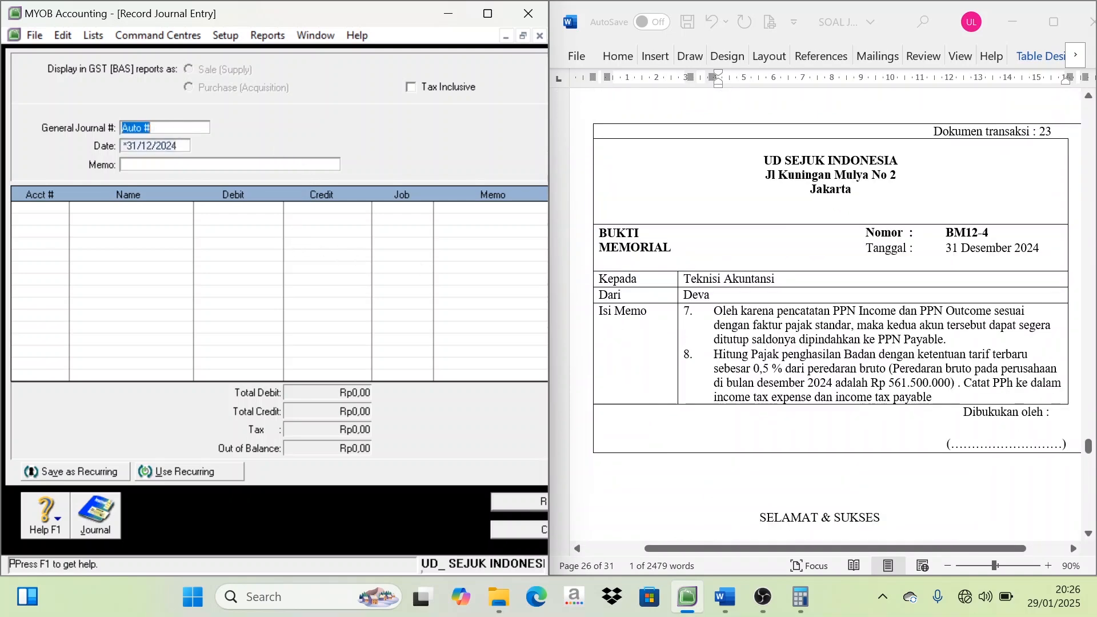
{"action": "left_click", "coordinate": [970, 233]}
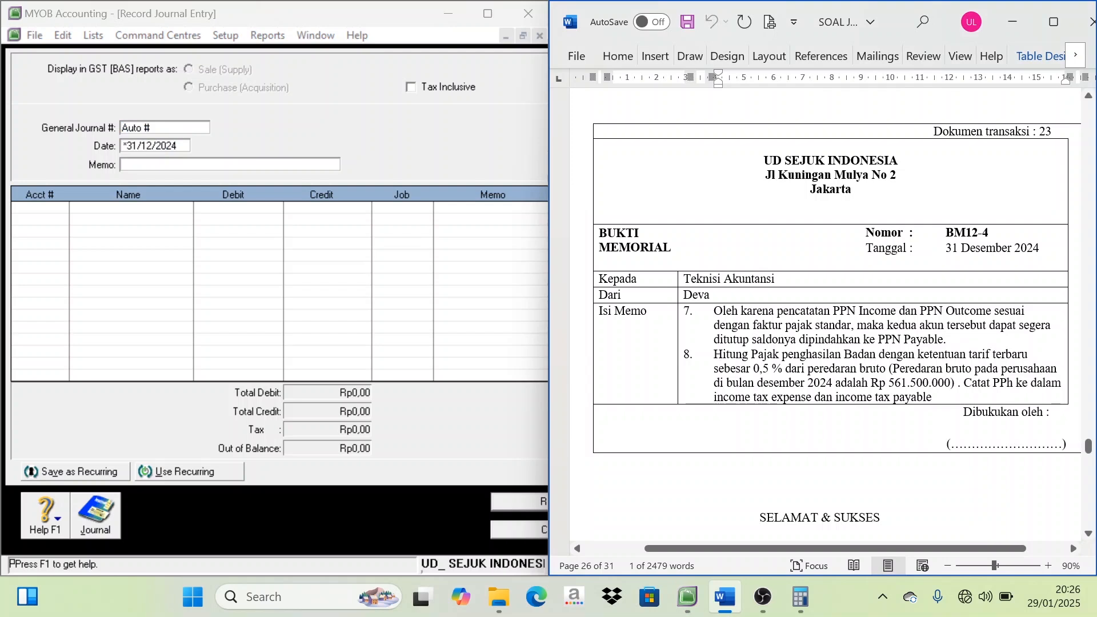
{"action": "left_click_drag", "start_coordinate": [945, 233], "coordinate": [989, 233]}
{"action": "key", "text": "ctrl+c"}
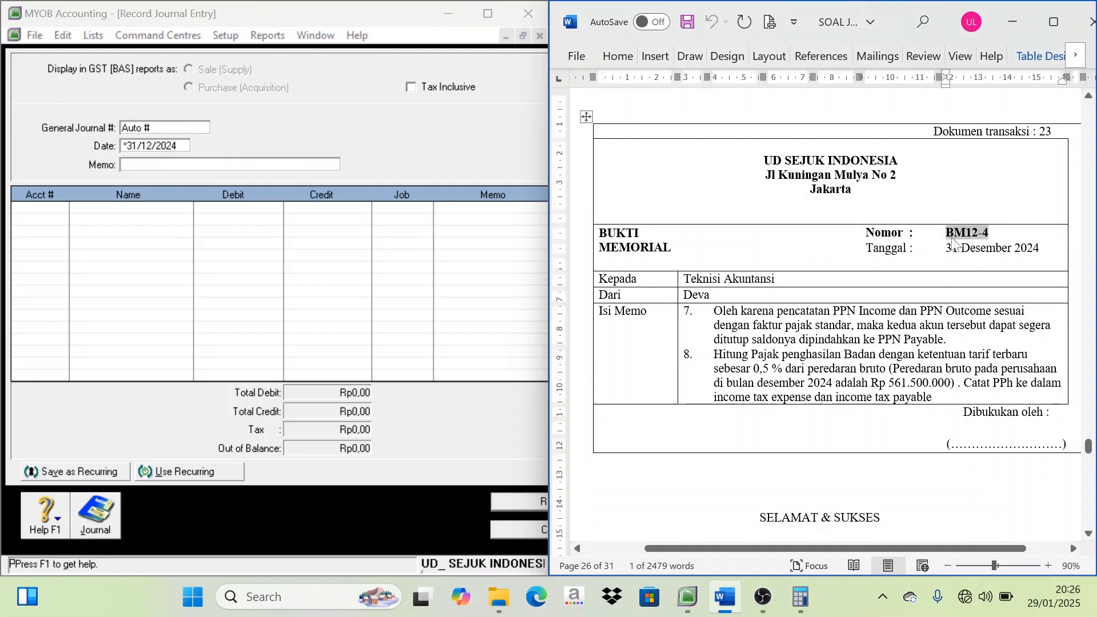
{"action": "left_click", "coordinate": [91, 124]}
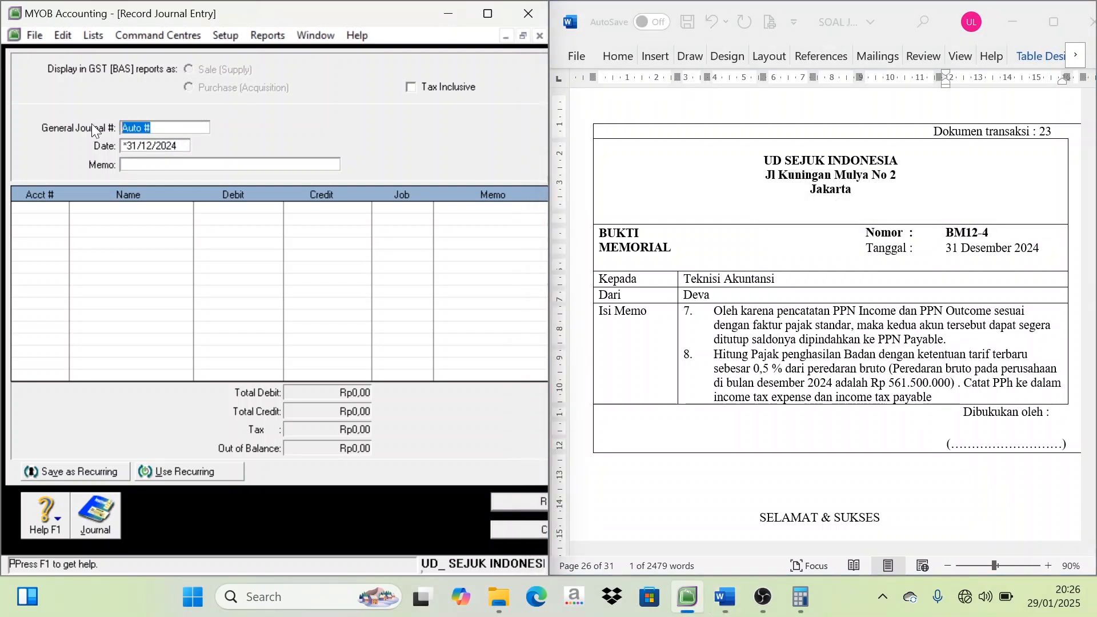
{"action": "key", "text": "ctrl+v"}
{"action": "key", "text": "Tab"}
{"action": "key", "text": "Tab"}
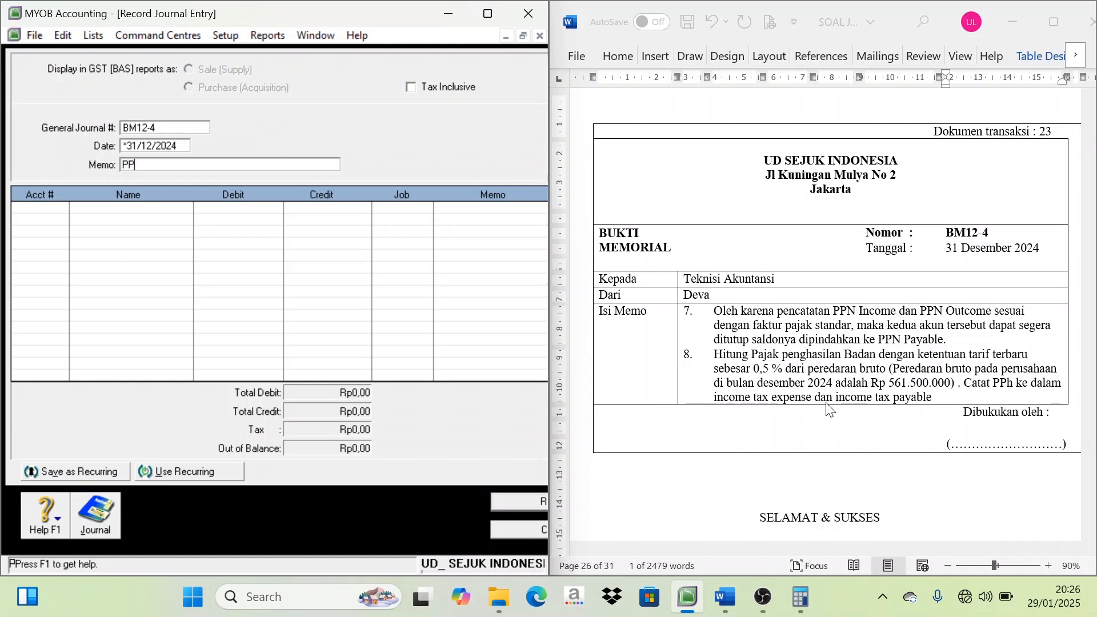
{"action": "type", "text": "PPH badan"}
Look up the balance of account 2-1800 PPN Outcome in the accounts list
{"action": "left_click", "coordinate": [53, 212]}
{"action": "left_click", "coordinate": [93, 35]}
{"action": "left_click", "coordinate": [108, 53]}
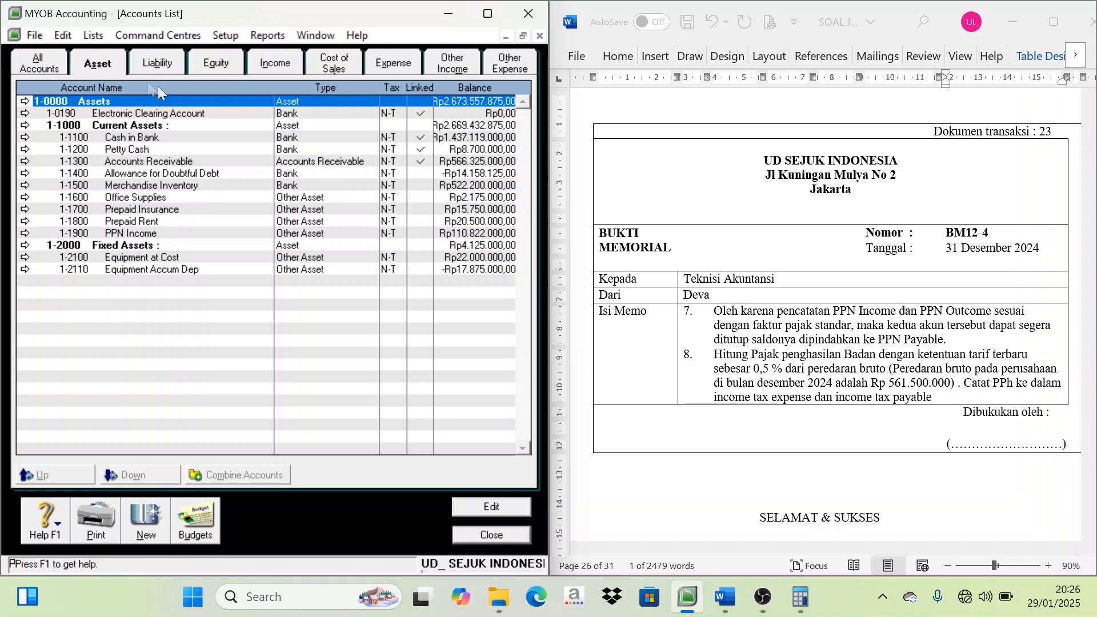
{"action": "left_click", "coordinate": [152, 68]}
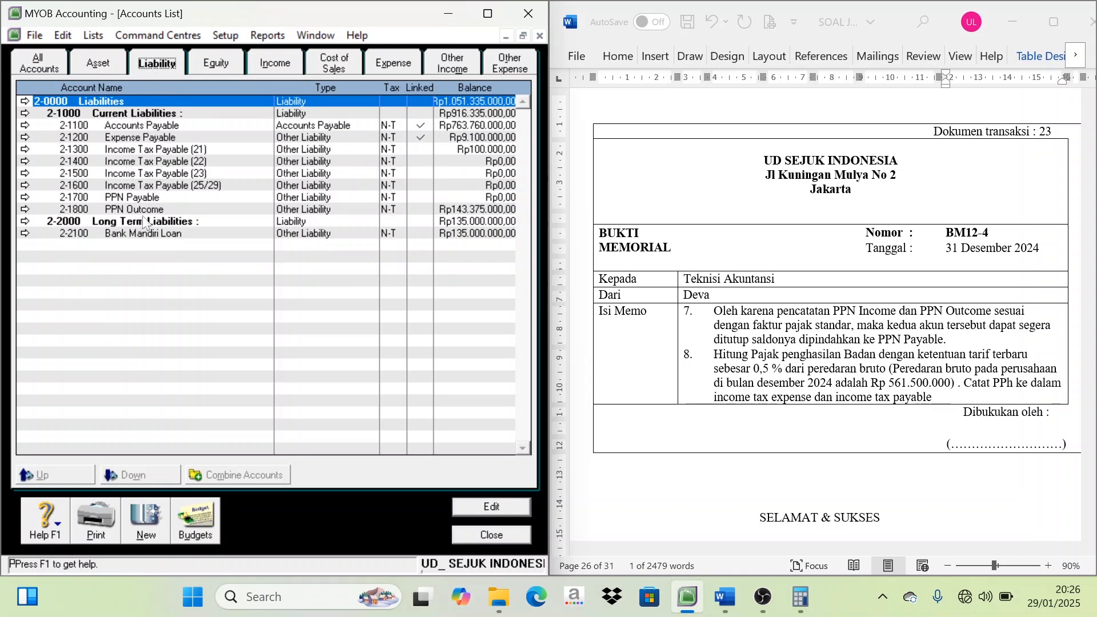
{"action": "left_click", "coordinate": [150, 211]}
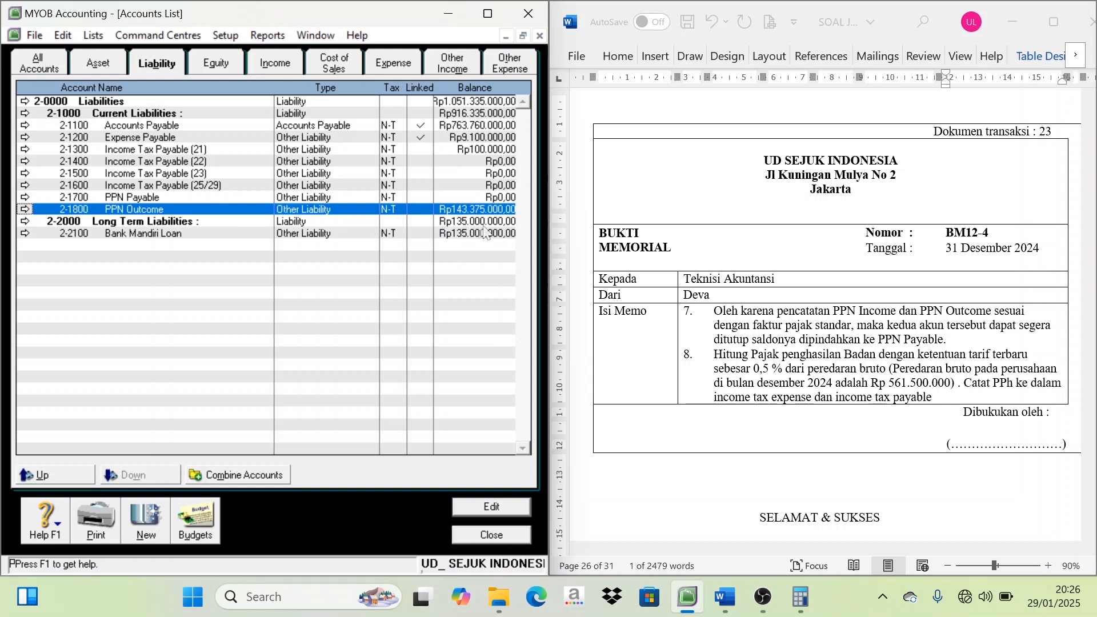
{"action": "left_click", "coordinate": [463, 222]}
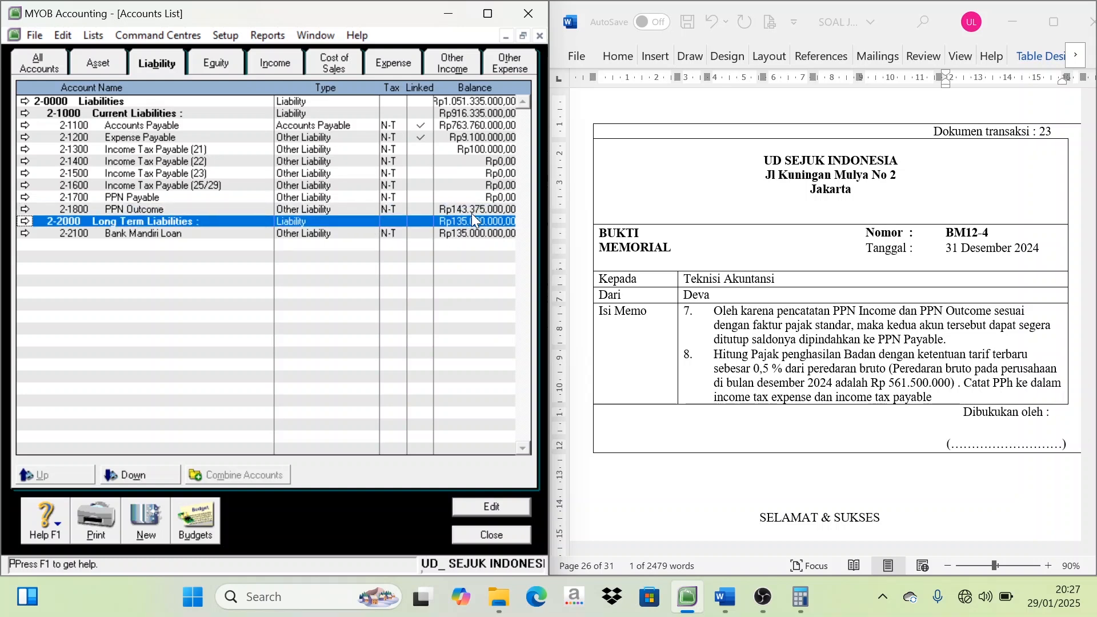
{"action": "left_click", "coordinate": [464, 209]}
{"action": "double_click", "coordinate": [465, 209]}
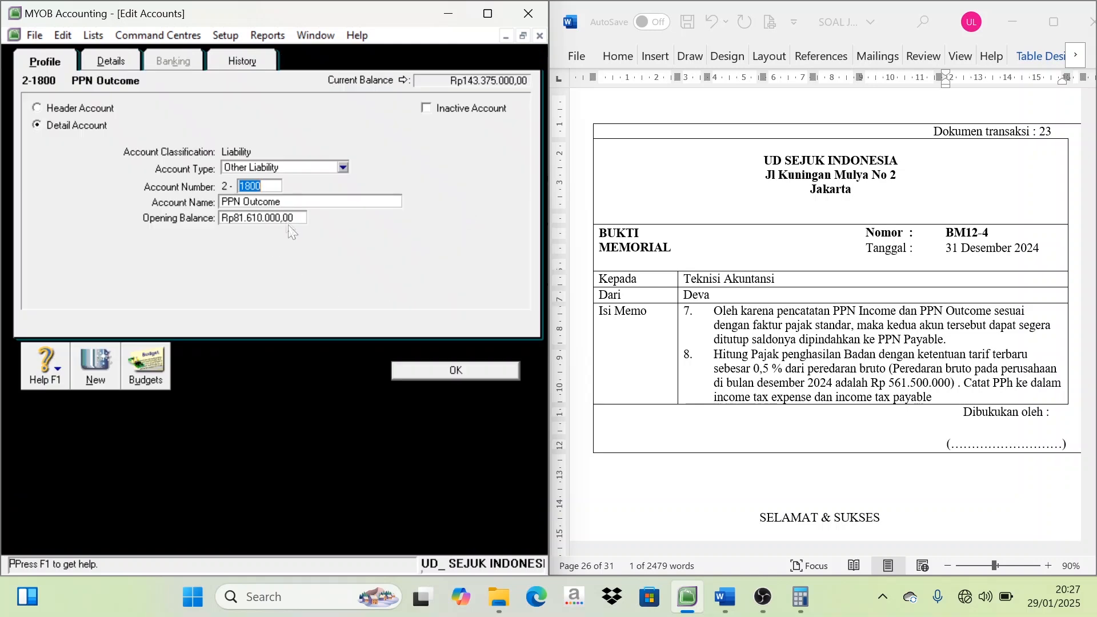
{"action": "key", "text": "Escape"}
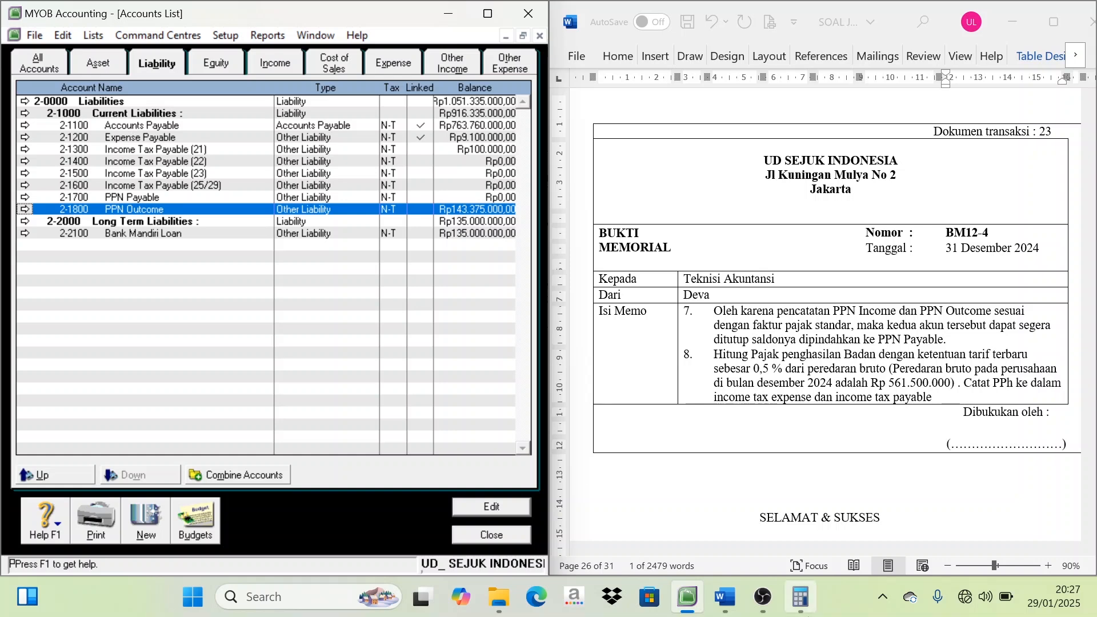
Note the PPN Outcome balance of 143375000 in Calculator as the start of a subtraction, and return to the BM12-4 journal entry
{"action": "left_click", "coordinate": [800, 597]}
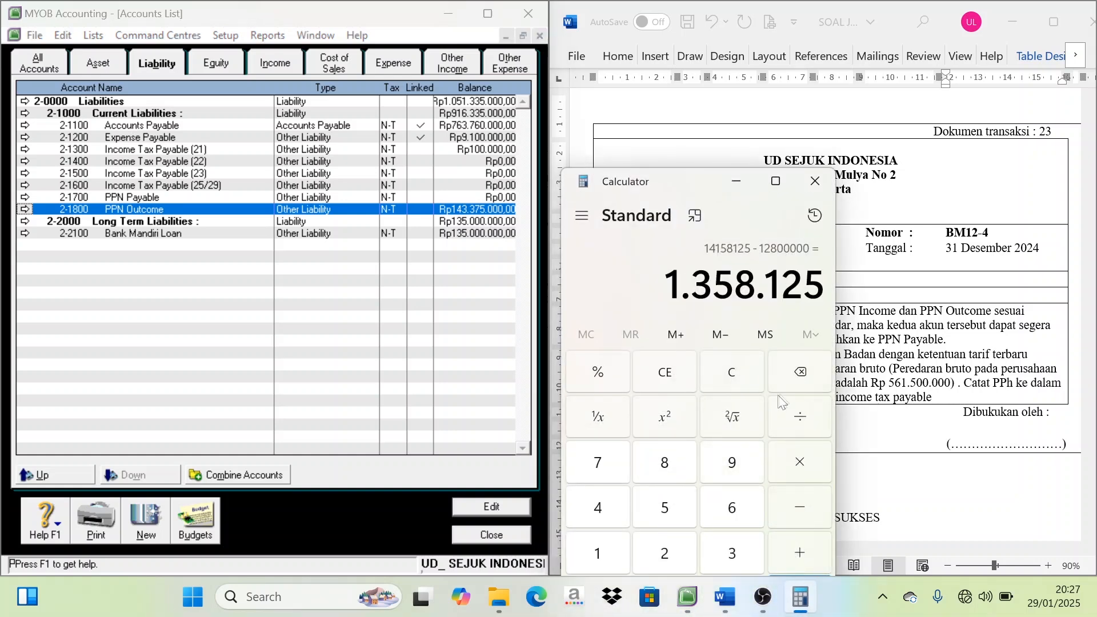
{"action": "left_click", "coordinate": [741, 382]}
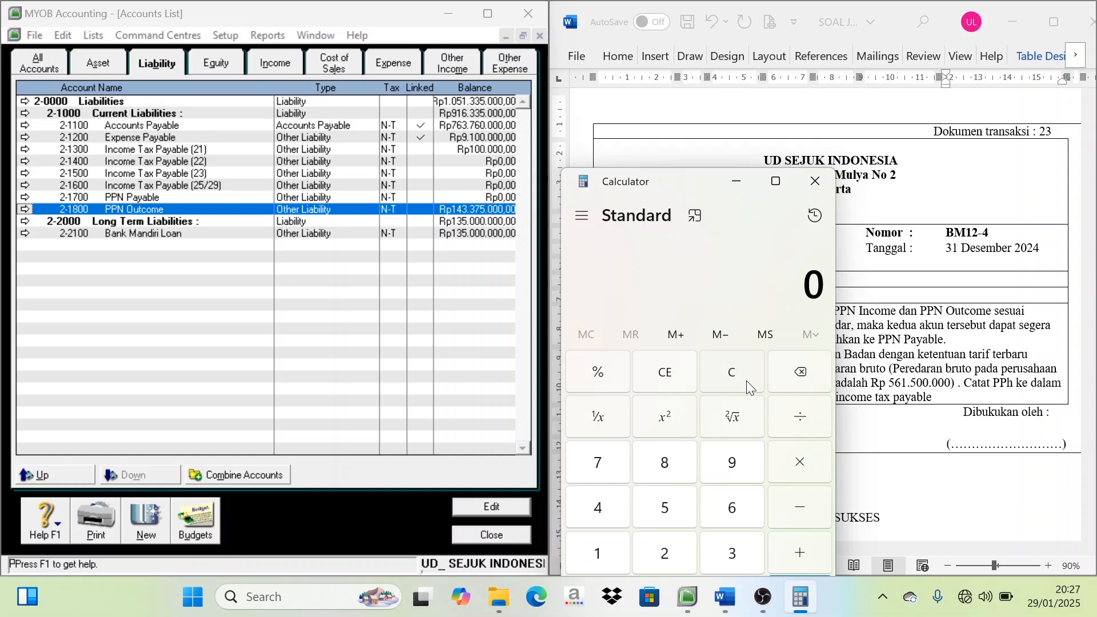
{"action": "type", "text": "143"}
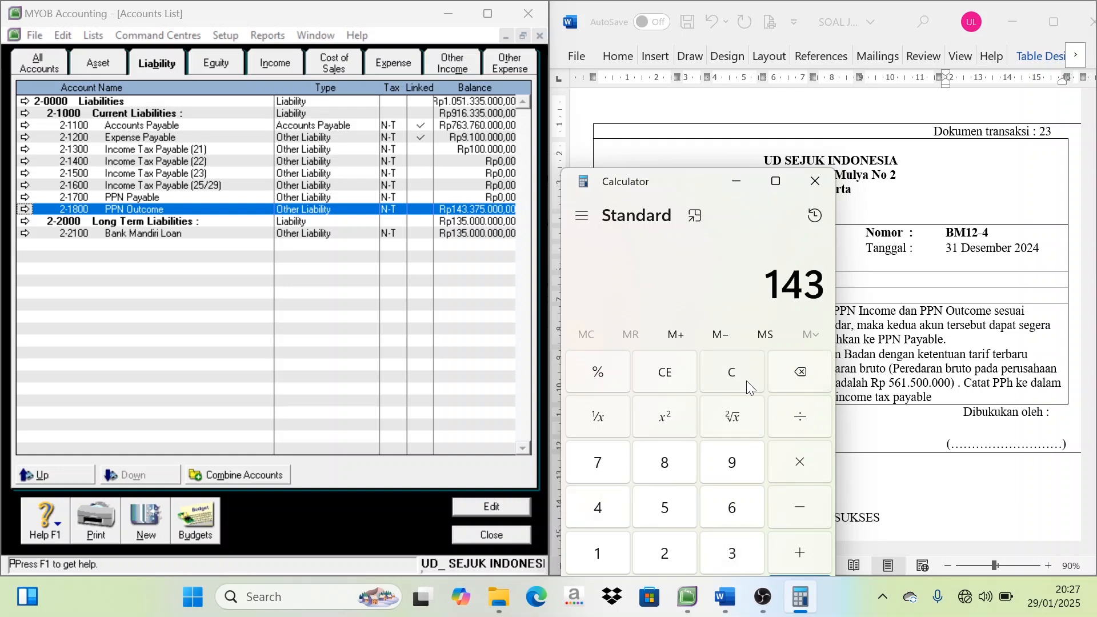
{"action": "type", "text": ".375.0"}
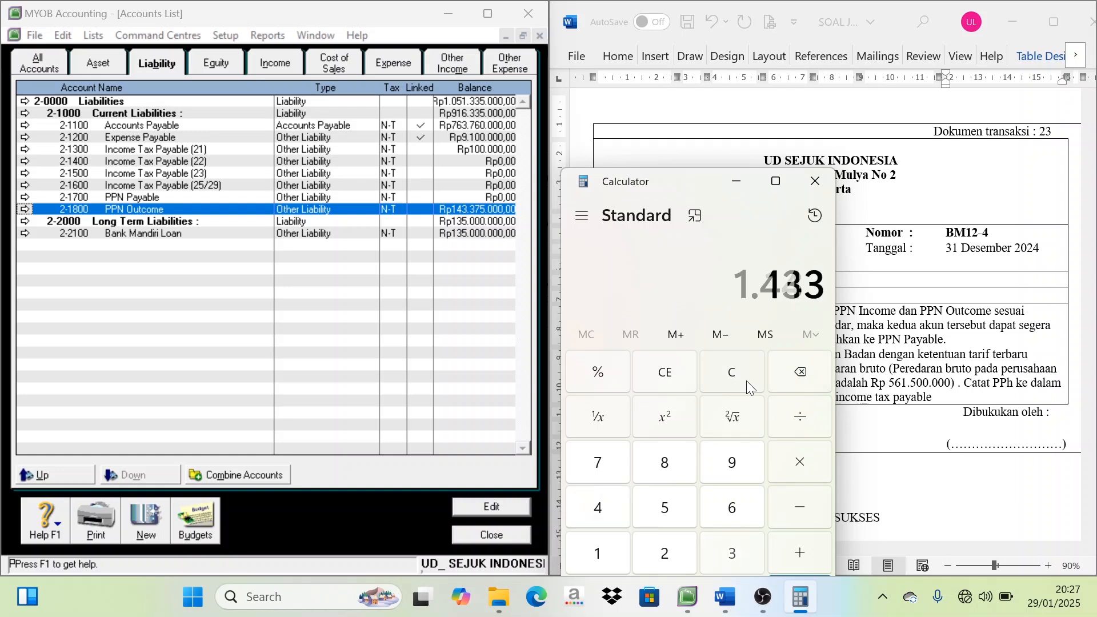
{"action": "type", "text": "00"}
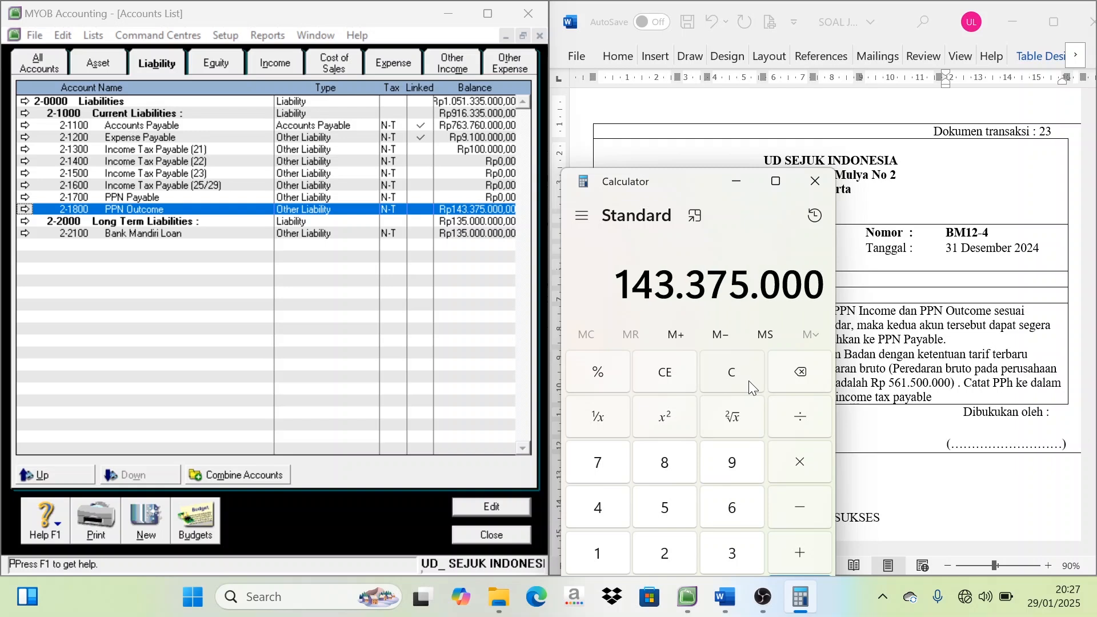
{"action": "left_click", "coordinate": [803, 506]}
{"action": "left_click", "coordinate": [492, 534]}
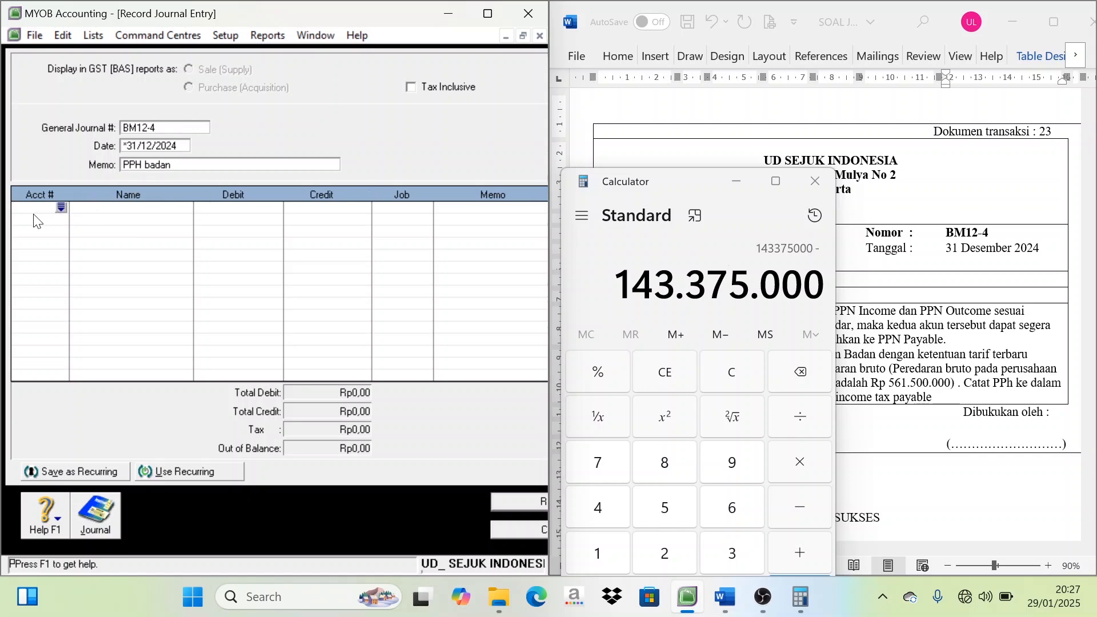
Add account 2-1800 PPN Outcome on the first journal line and 1-1900 PPN Income on the second
{"action": "left_click", "coordinate": [61, 207]}
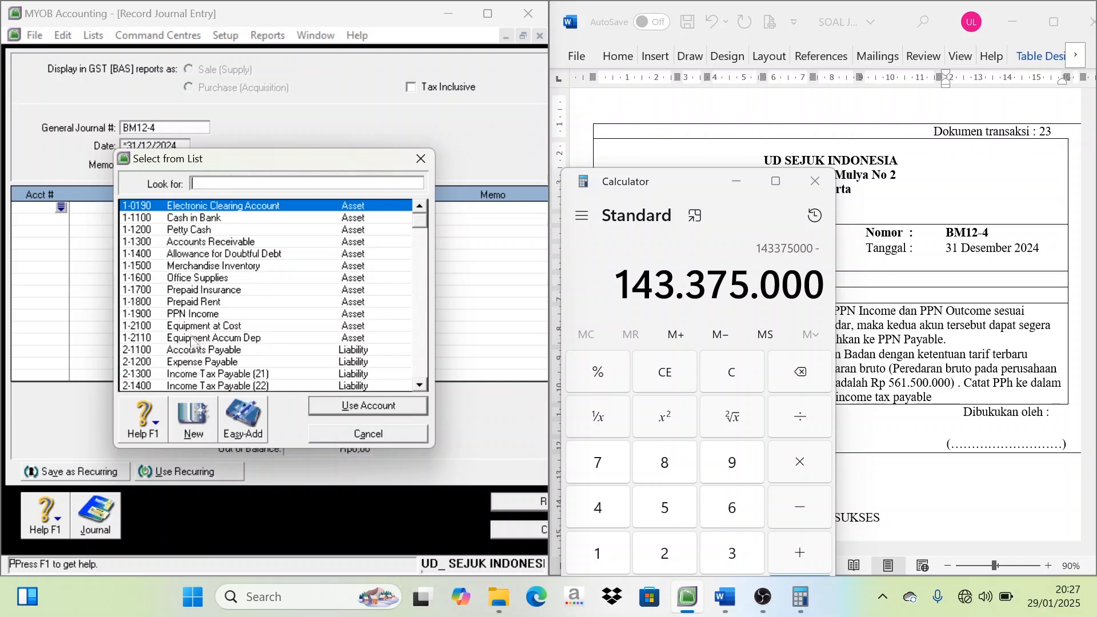
{"action": "scroll", "coordinate": [213, 264], "scroll_direction": "down", "scroll_amount": 2}
{"action": "double_click", "coordinate": [212, 362]}
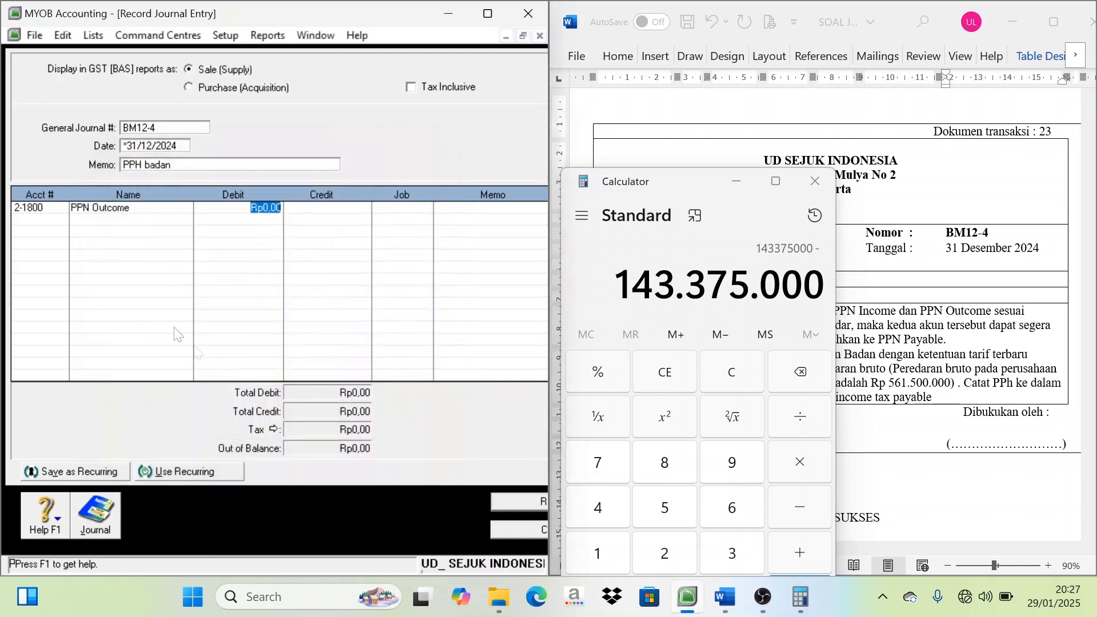
{"action": "left_click", "coordinate": [44, 221]}
{"action": "left_click", "coordinate": [60, 219]}
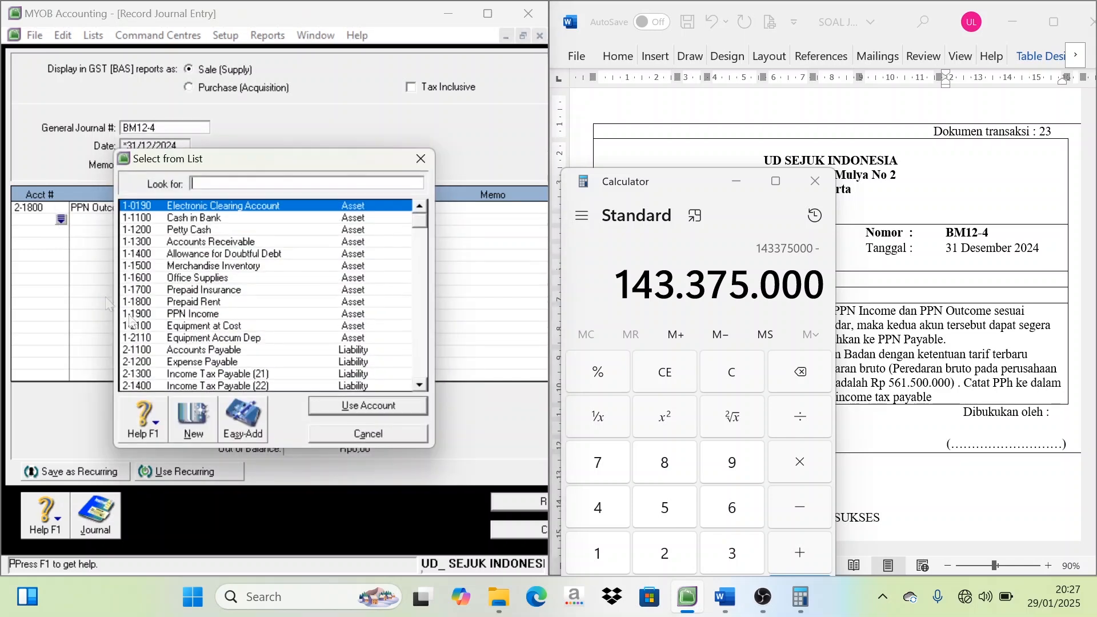
{"action": "double_click", "coordinate": [209, 314]}
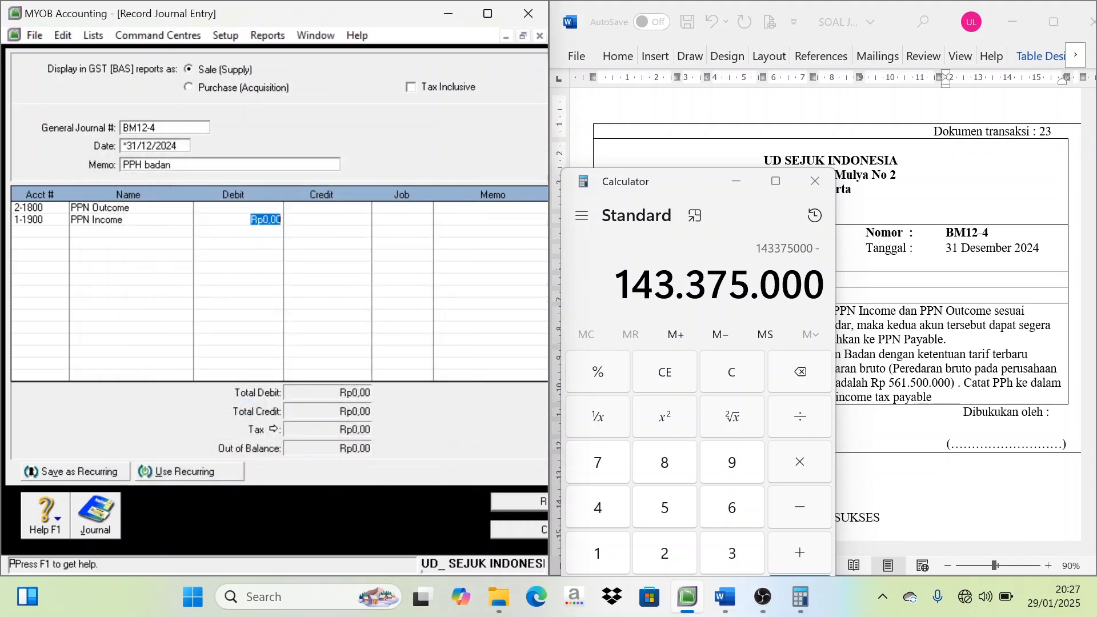
{"action": "key", "text": "Tab"}
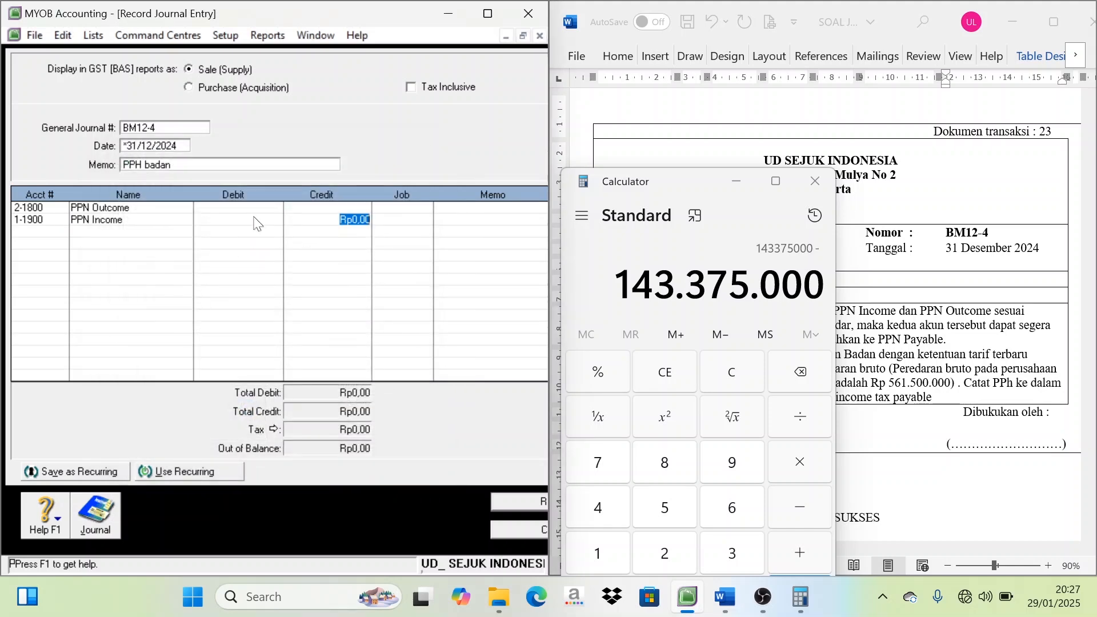
Set the debit of the PPN Outcome line to Rp143.375.000
{"action": "left_click", "coordinate": [262, 207]}
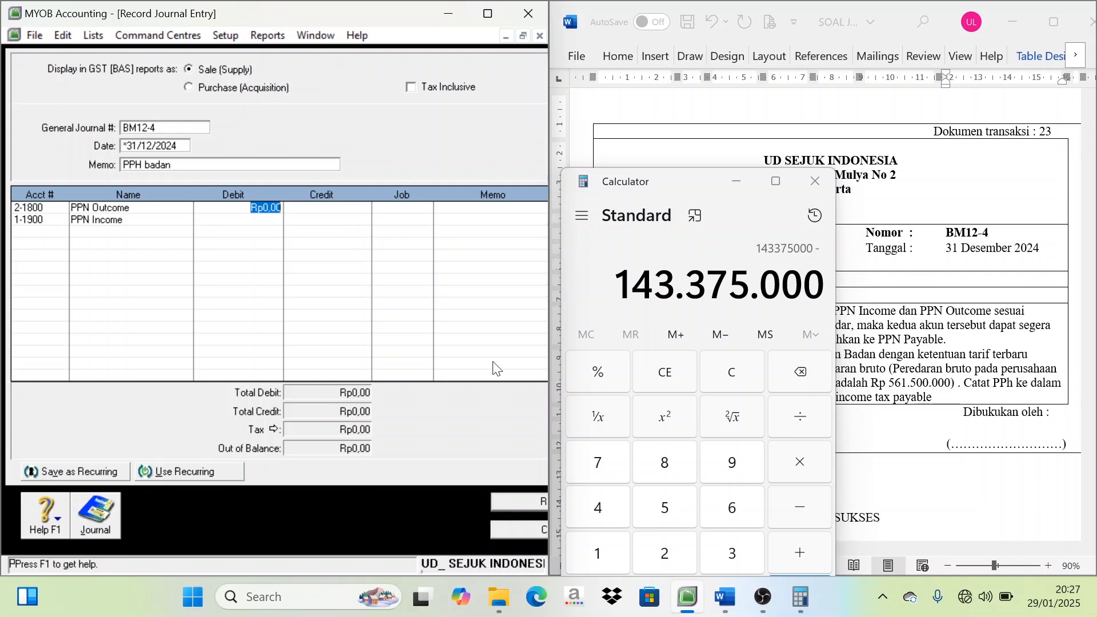
{"action": "type", "text": "1"}
{"action": "type", "text": "43.375."}
{"action": "type", "text": "000"}
{"action": "key", "text": "Tab"}
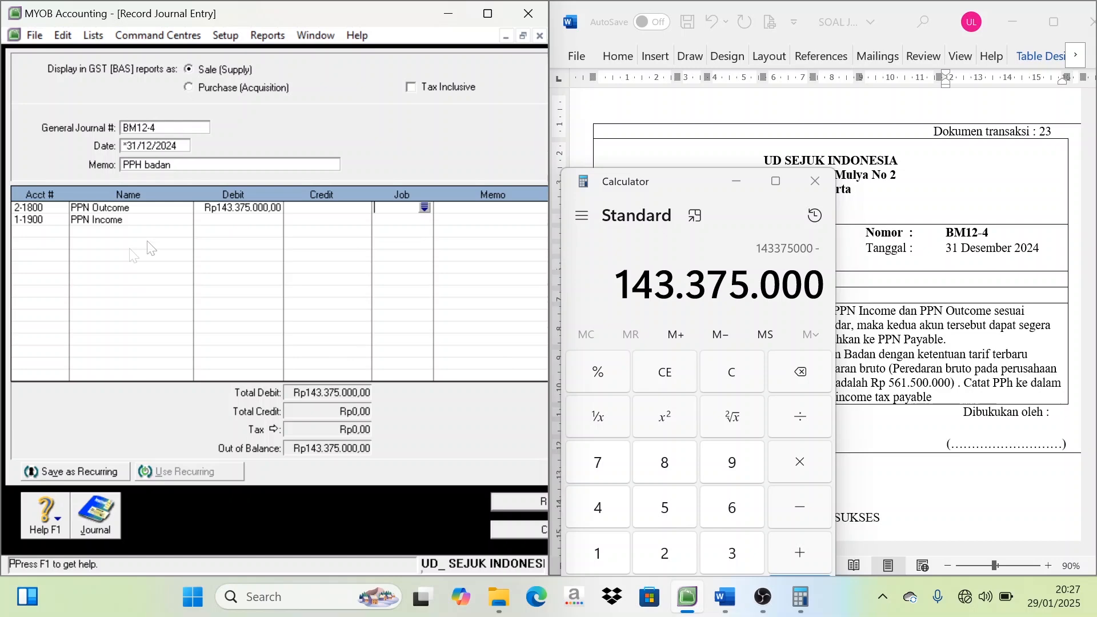
Look up the balance of account 1-1900 PPN Income in the accounts list
{"action": "left_click", "coordinate": [309, 224]}
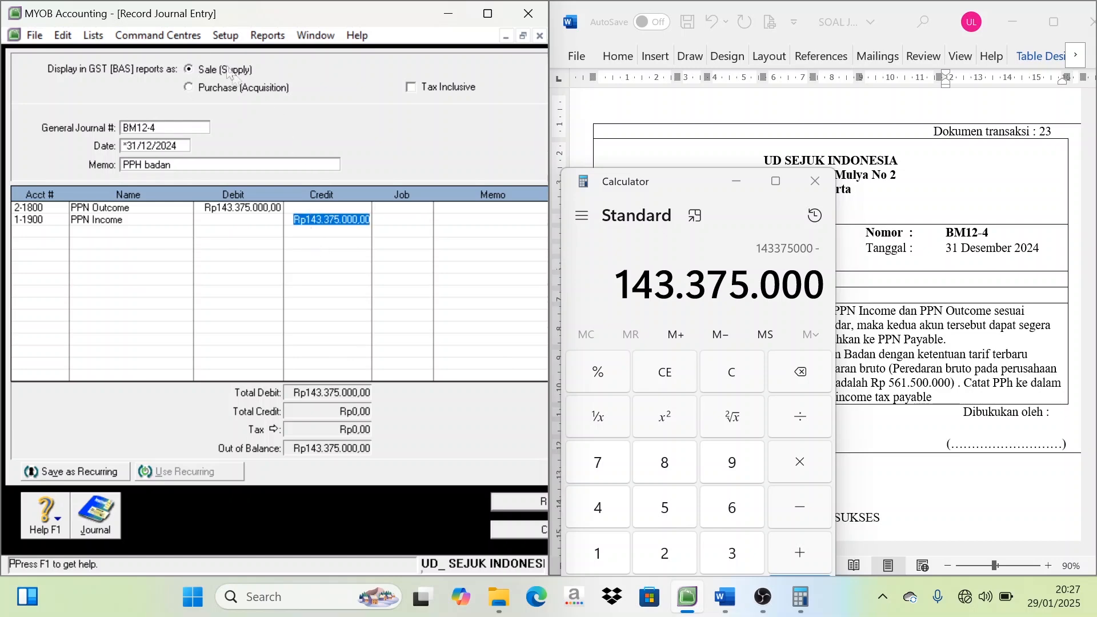
{"action": "left_click", "coordinate": [93, 34]}
{"action": "left_click", "coordinate": [110, 56]}
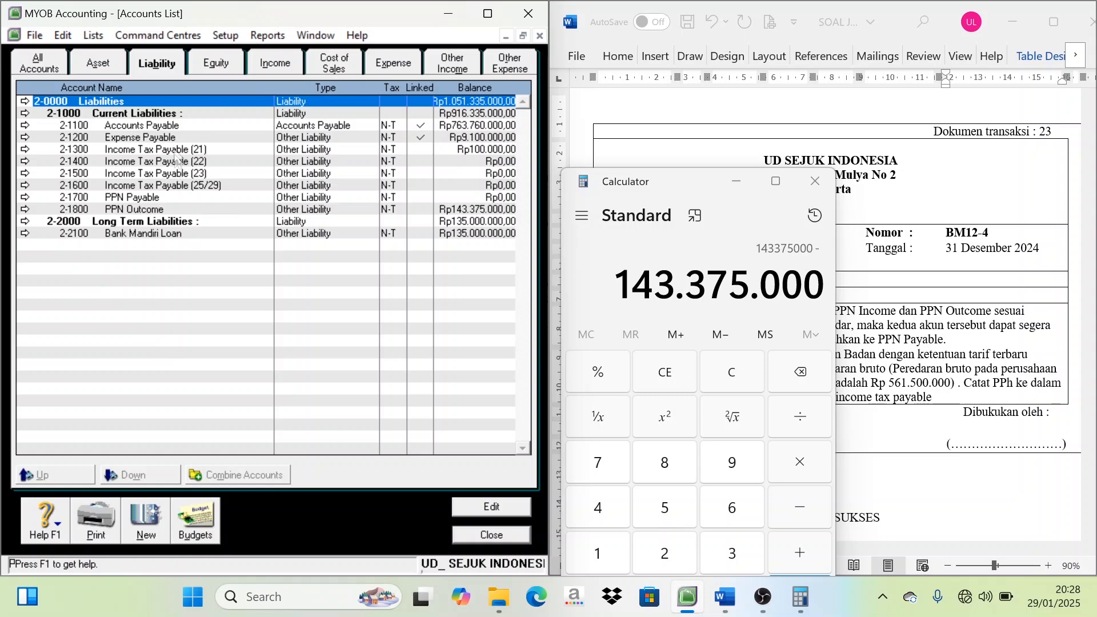
{"action": "left_click", "coordinate": [99, 66]}
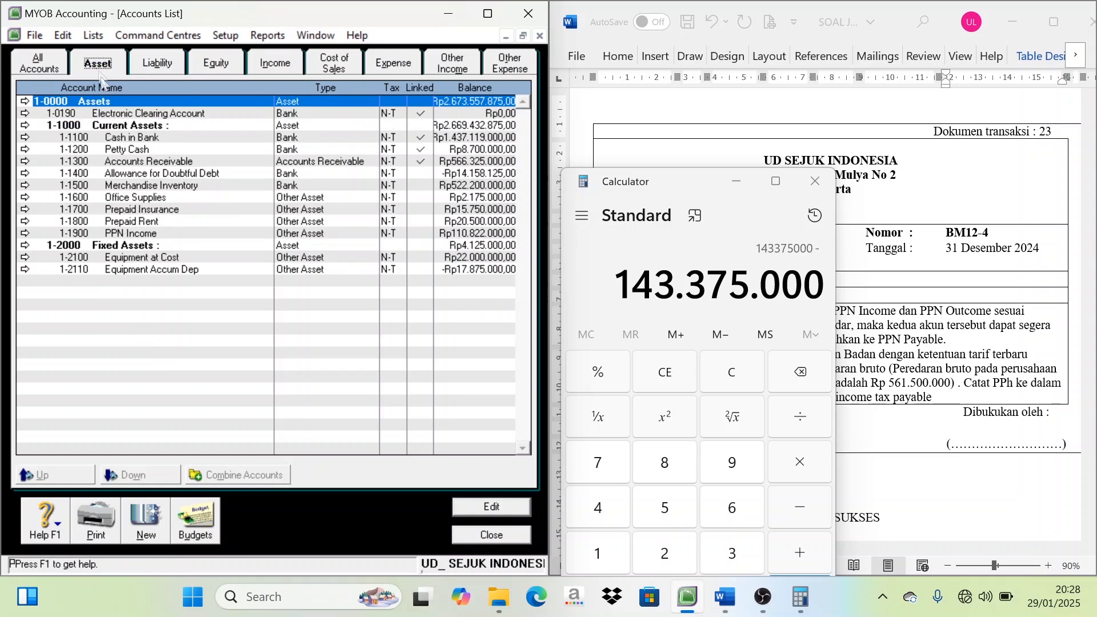
{"action": "left_click", "coordinate": [150, 234]}
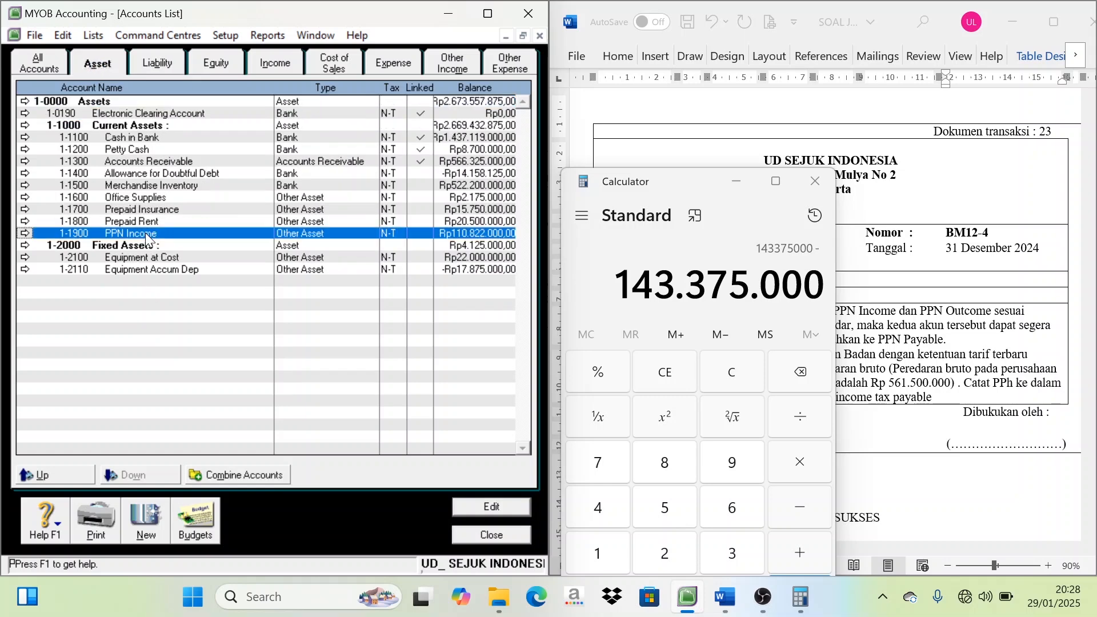
{"action": "left_click", "coordinate": [474, 246]}
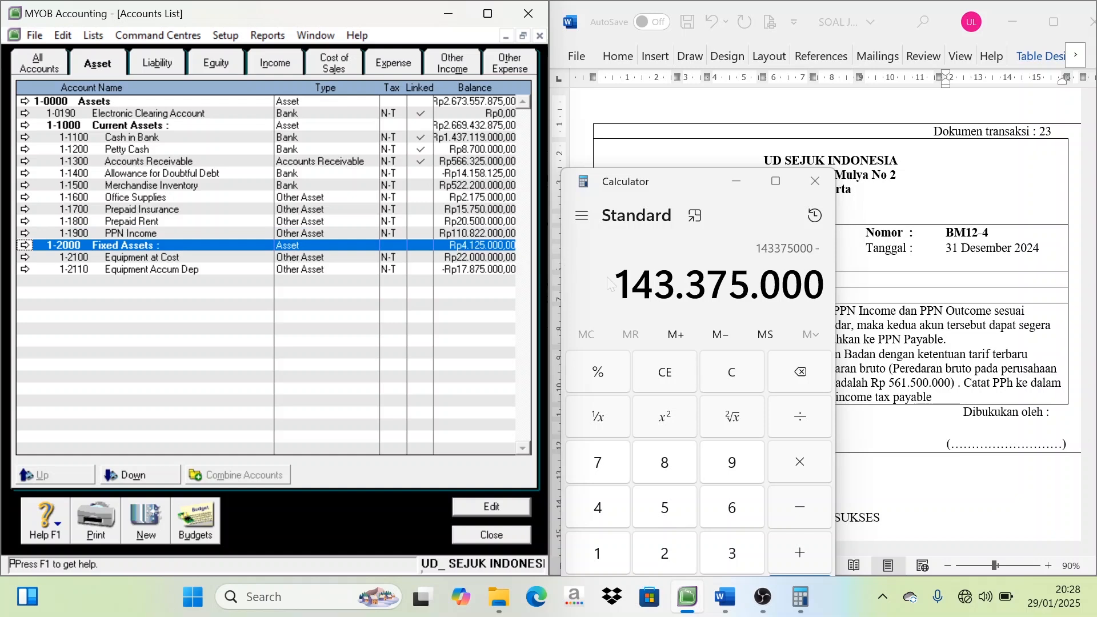
Clear Calculator and note the PPN Income balance of 110822000 in it
{"action": "left_click", "coordinate": [736, 375]}
{"action": "type", "text": "1"}
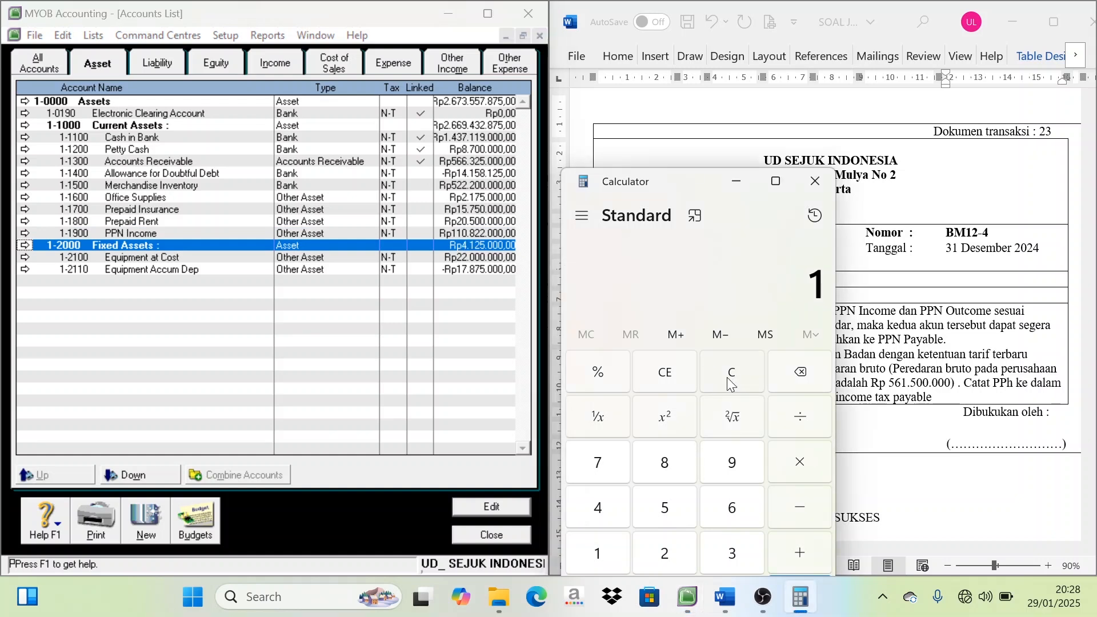
{"action": "type", "text": "10"}
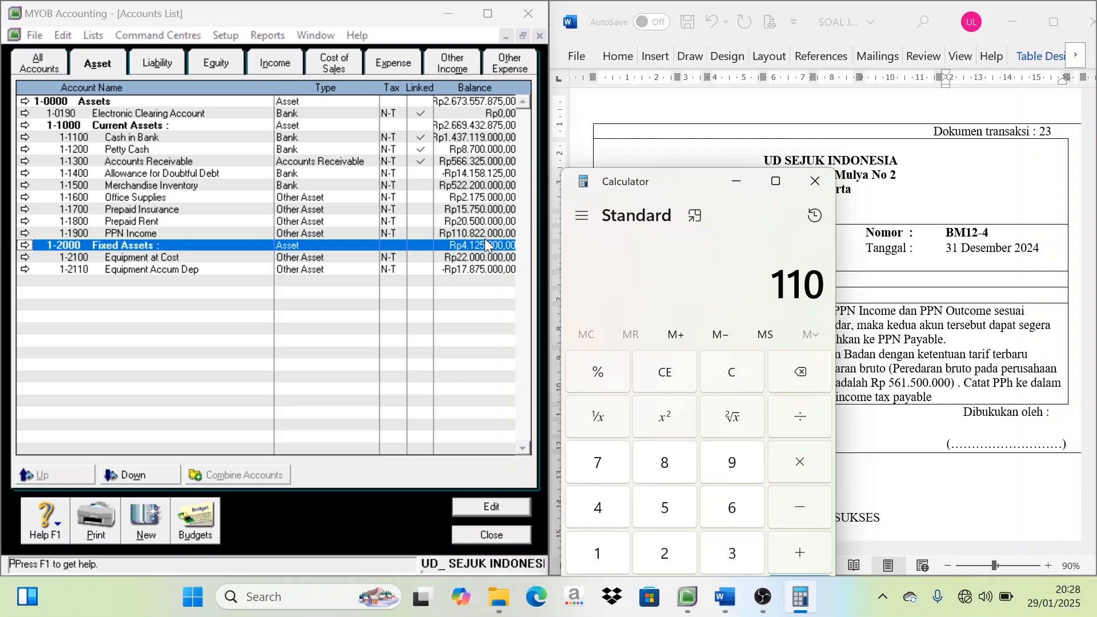
{"action": "type", "text": ".82"}
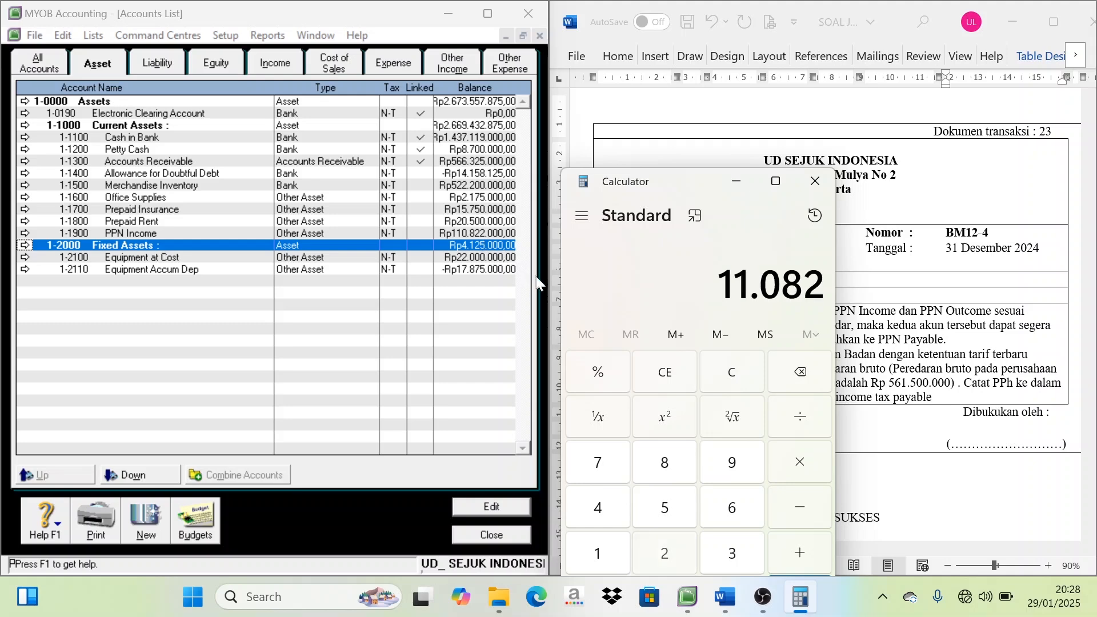
{"action": "type", "text": "2.000"}
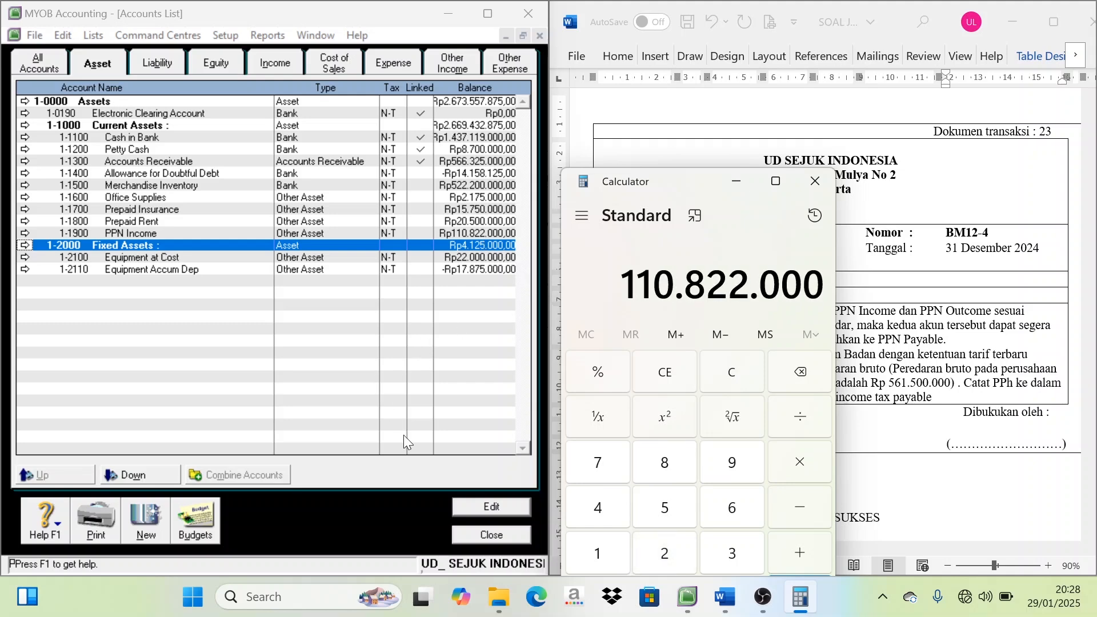
Return to the journal entry and set the credit of the PPN Income line to Rp110.822.000
{"action": "left_click", "coordinate": [491, 535]}
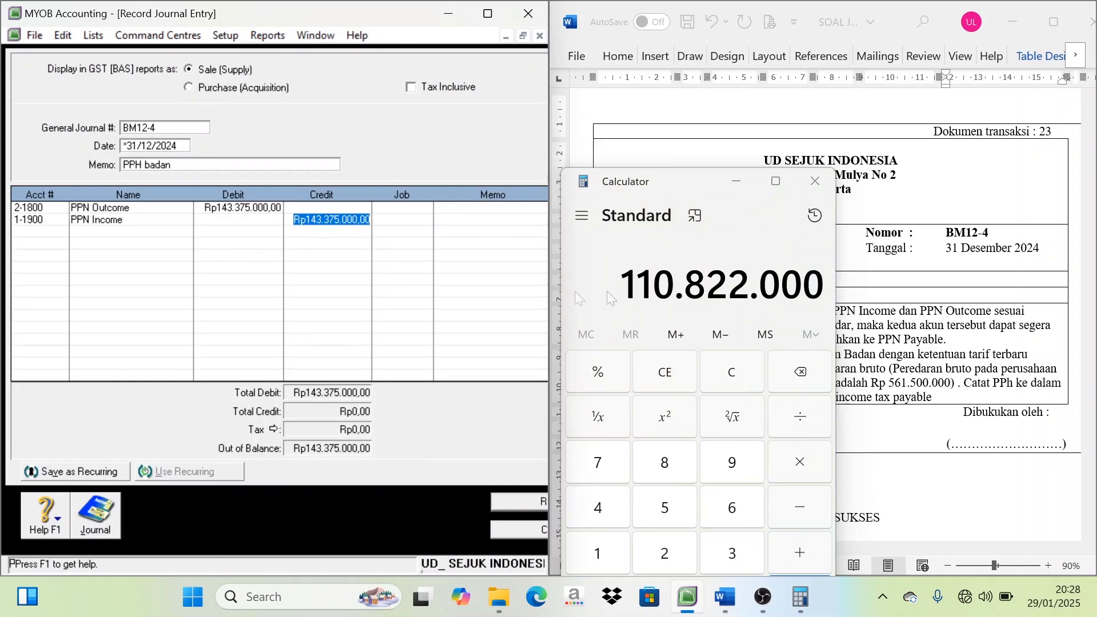
{"action": "type", "text": "1108"}
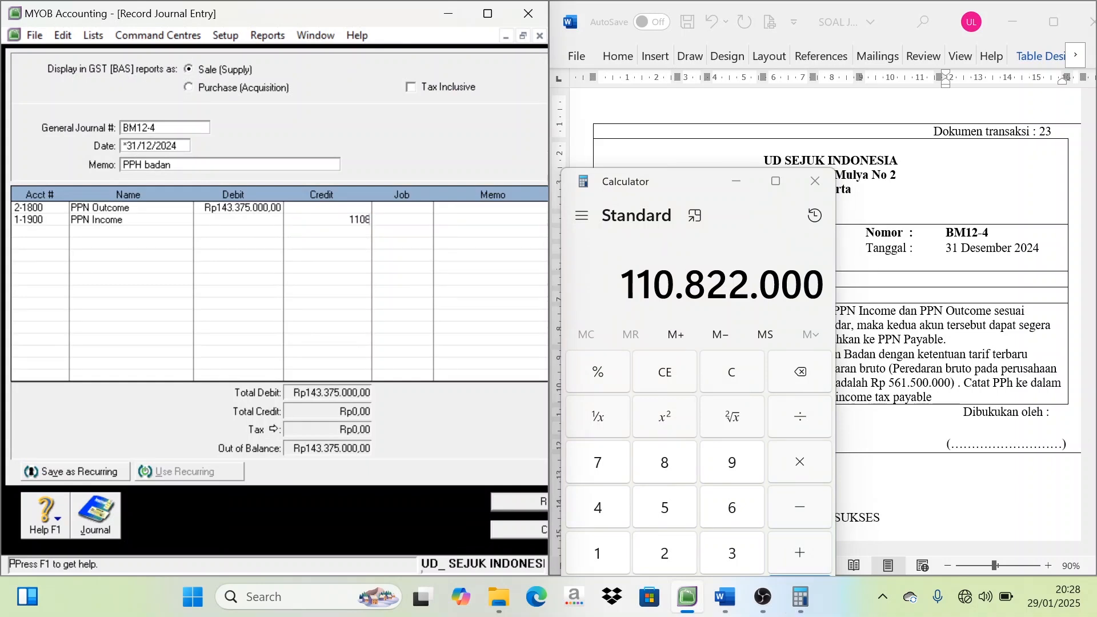
{"action": "type", "text": "22000"}
{"action": "key", "text": "Tab"}
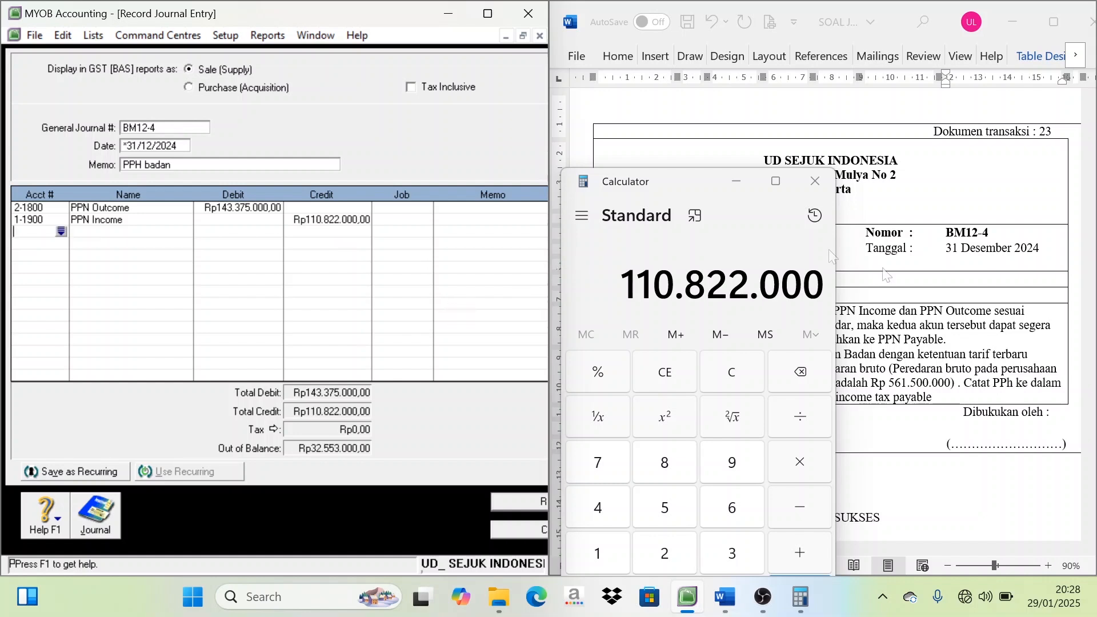
{"action": "left_click", "coordinate": [737, 187]}
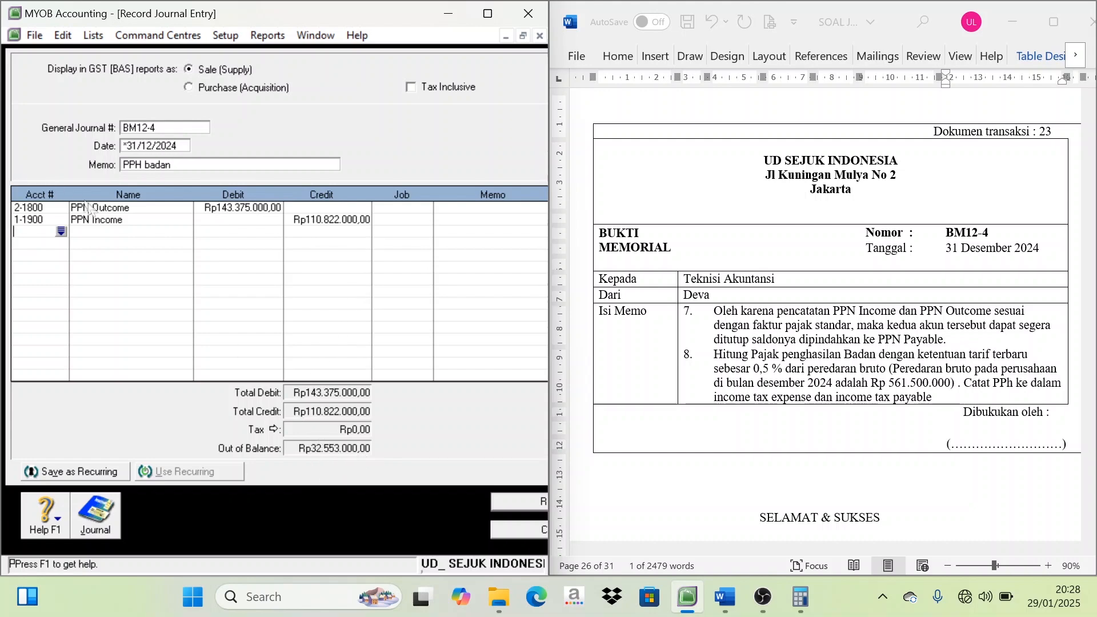
Add account 2-1700 PPN Payable on the third journal line with a credit of Rp32.553.000
{"action": "left_click", "coordinate": [62, 230]}
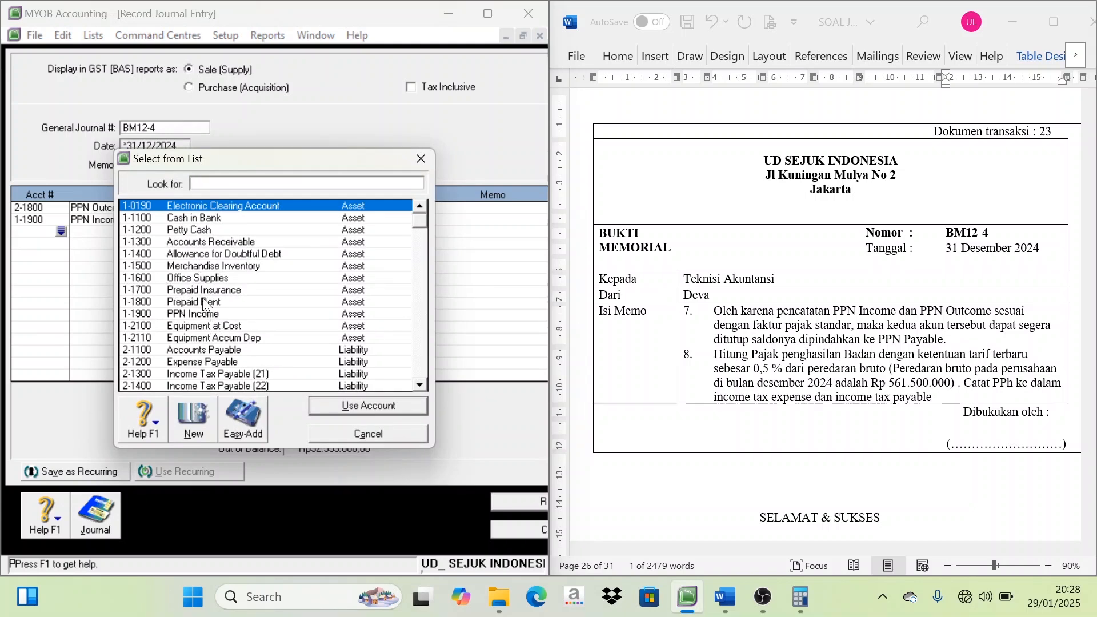
{"action": "scroll", "coordinate": [204, 306], "scroll_direction": "down", "scroll_amount": 2}
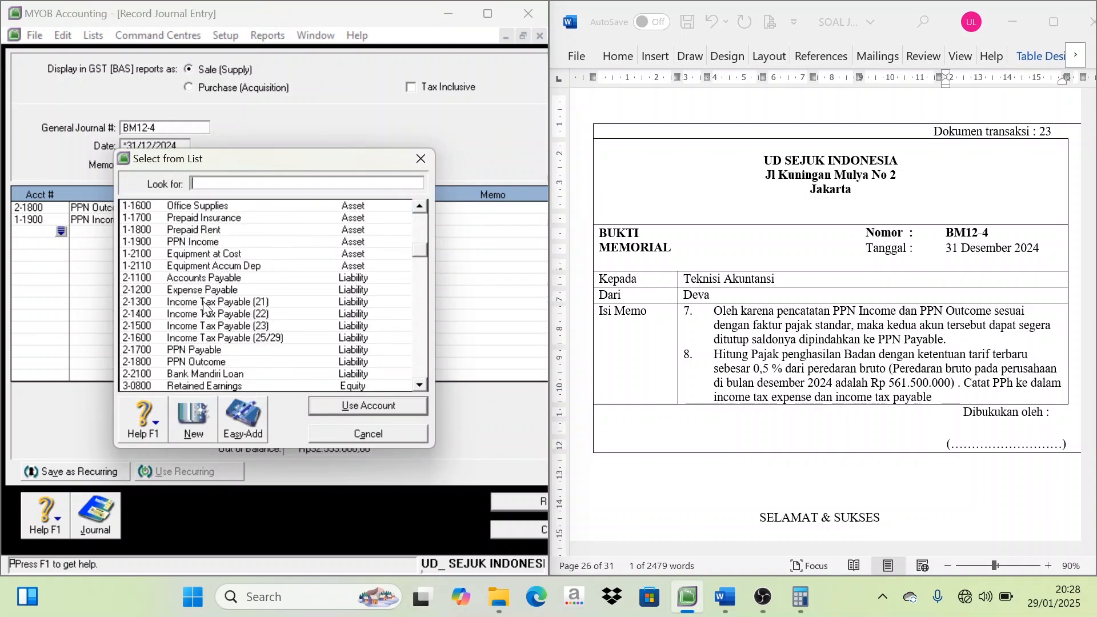
{"action": "left_click", "coordinate": [207, 350]}
{"action": "double_click", "coordinate": [207, 349]}
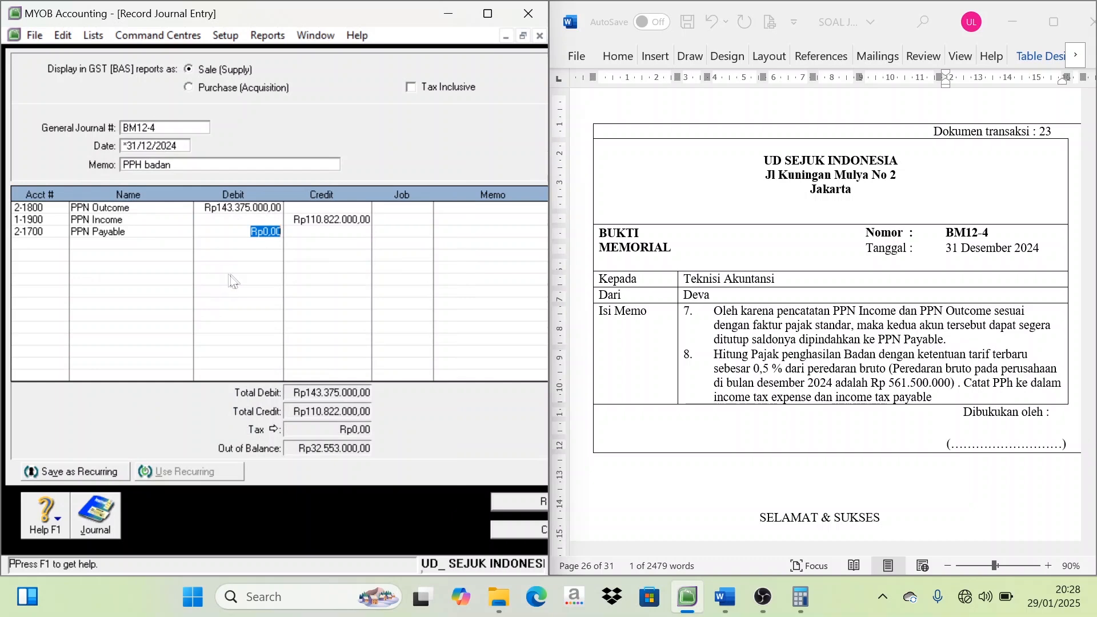
{"action": "key", "text": "Tab"}
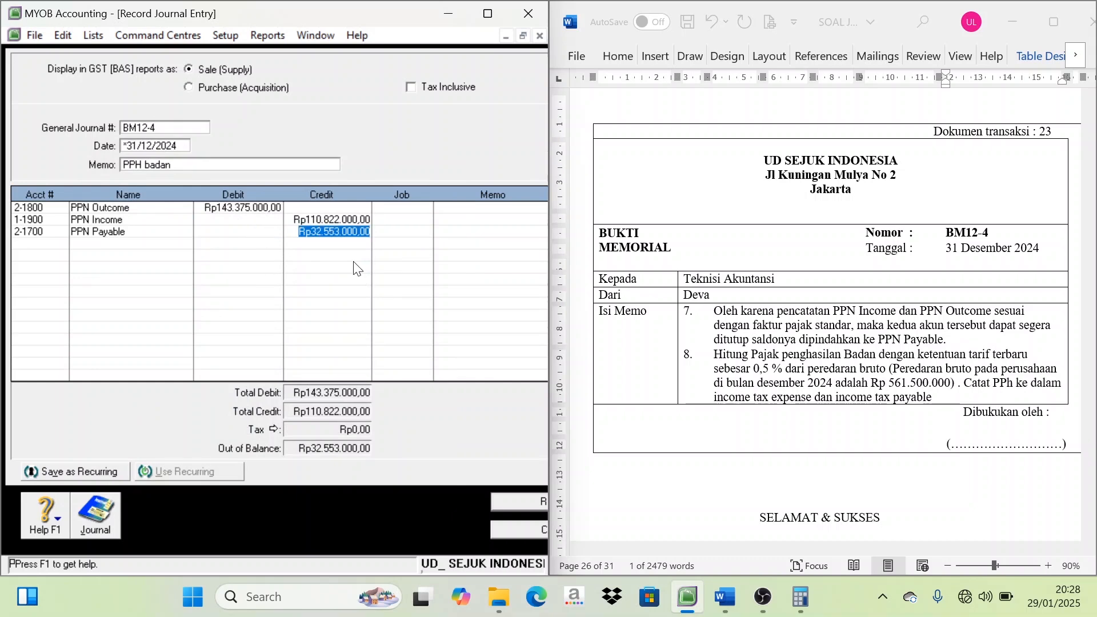
{"action": "key", "text": "Tab"}
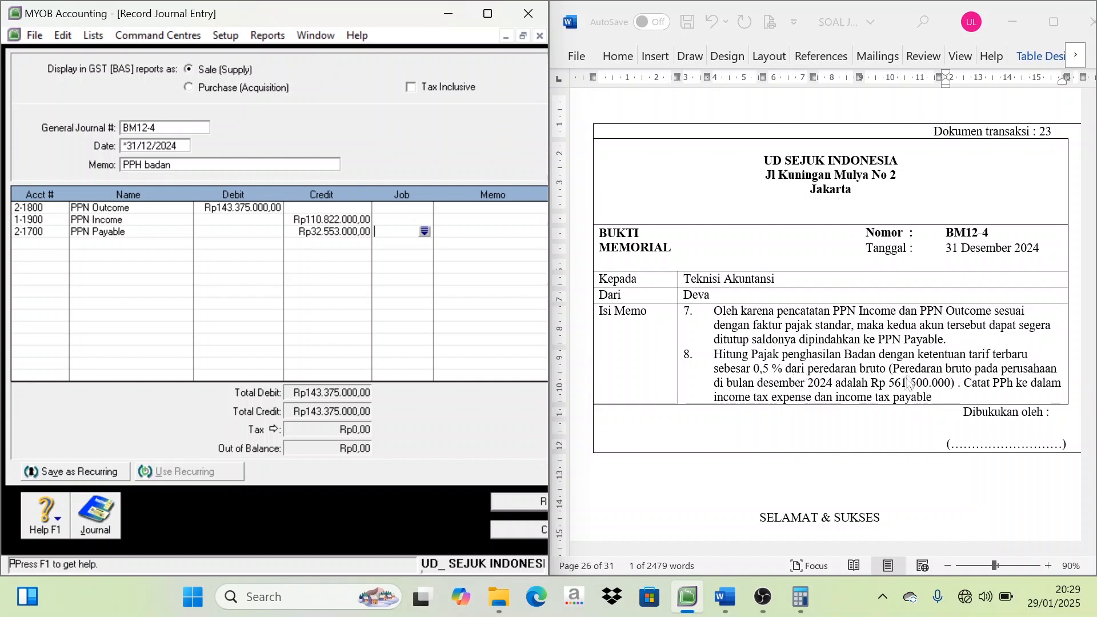
Switch to Calculator and multiply the gross turnover of 561500000 by 0,005 to work out the corporate income tax
{"action": "left_click", "coordinate": [799, 597]}
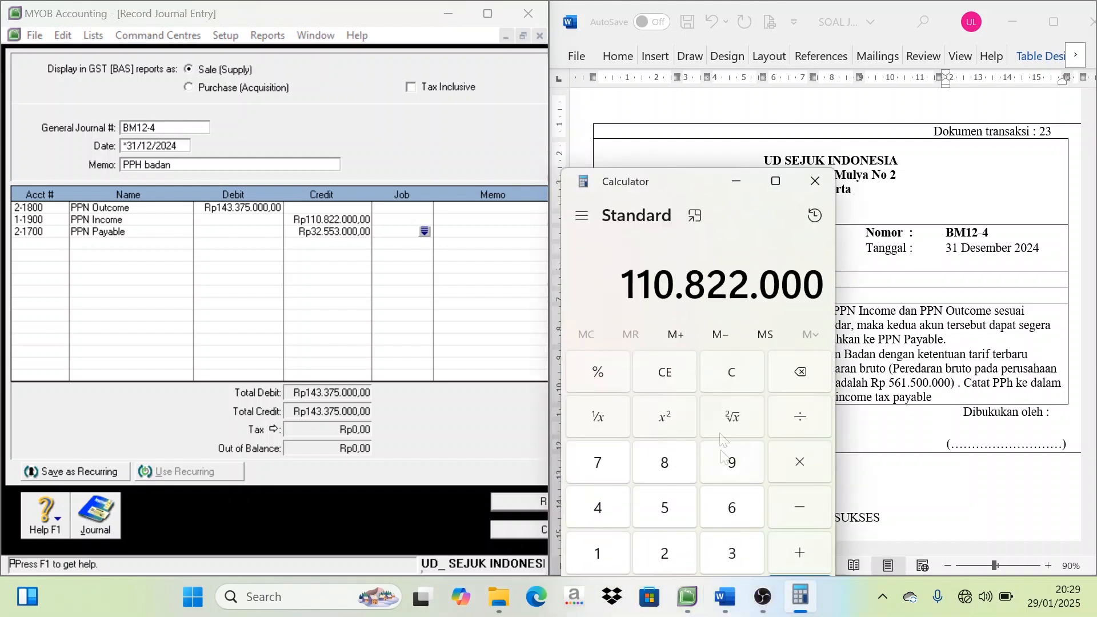
{"action": "left_click", "coordinate": [737, 376]}
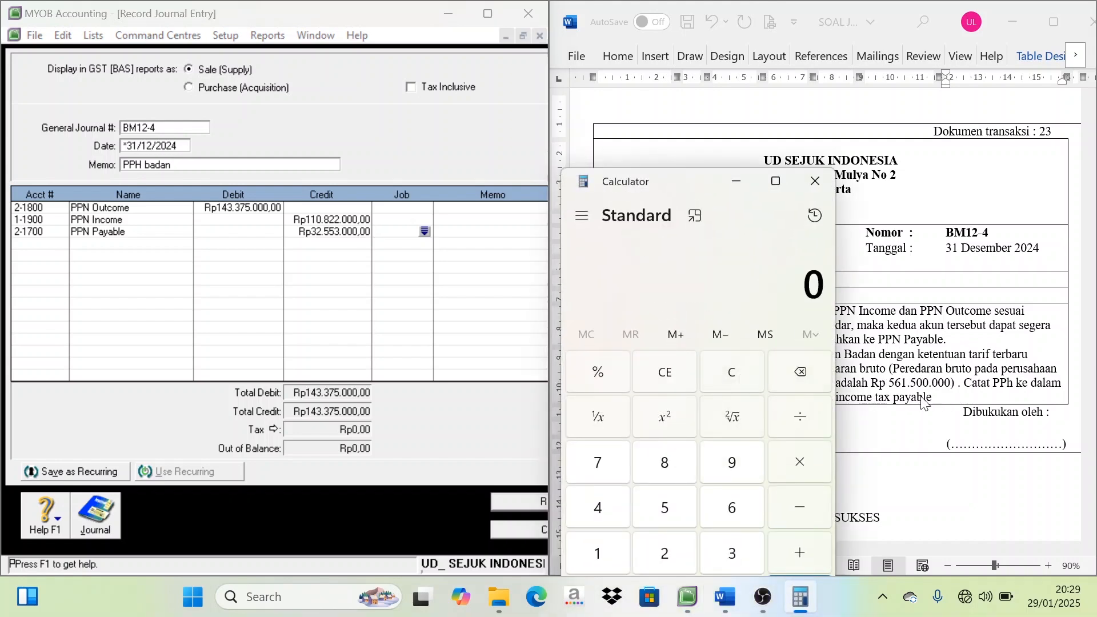
{"action": "left_click_drag", "start_coordinate": [696, 192], "coordinate": [590, 164]}
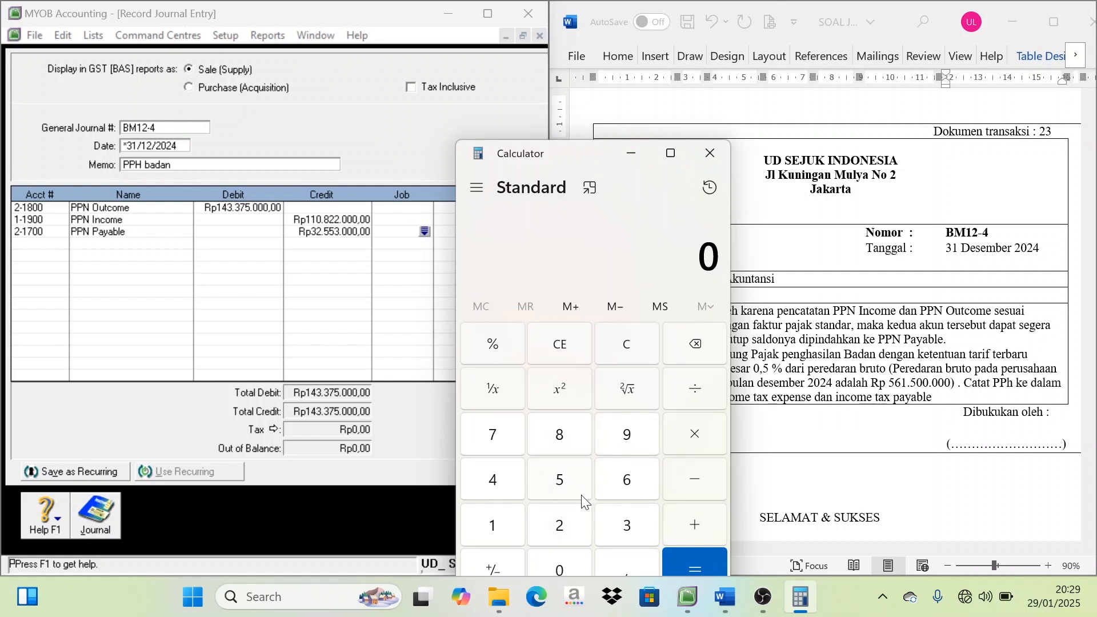
{"action": "type", "text": "561"}
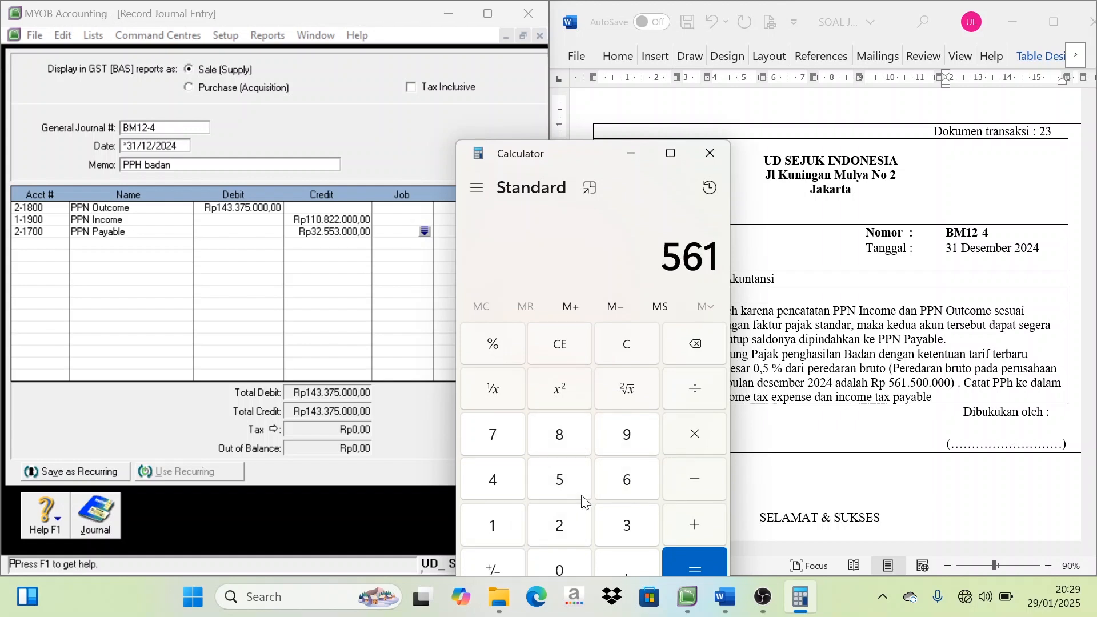
{"action": "type", "text": ".500.000"}
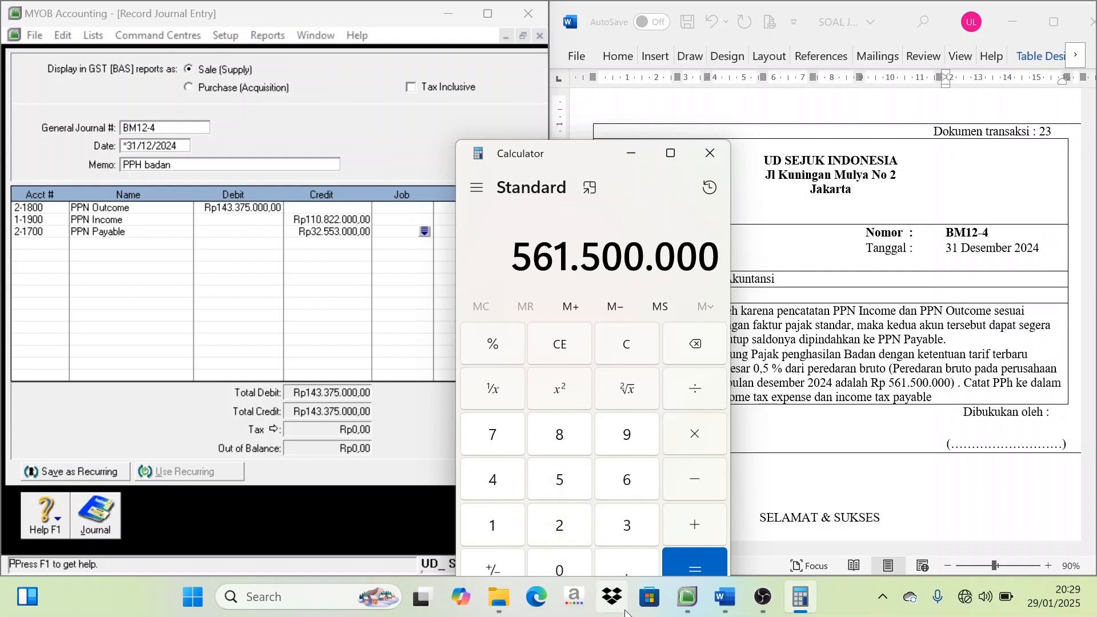
{"action": "left_click", "coordinate": [704, 441]}
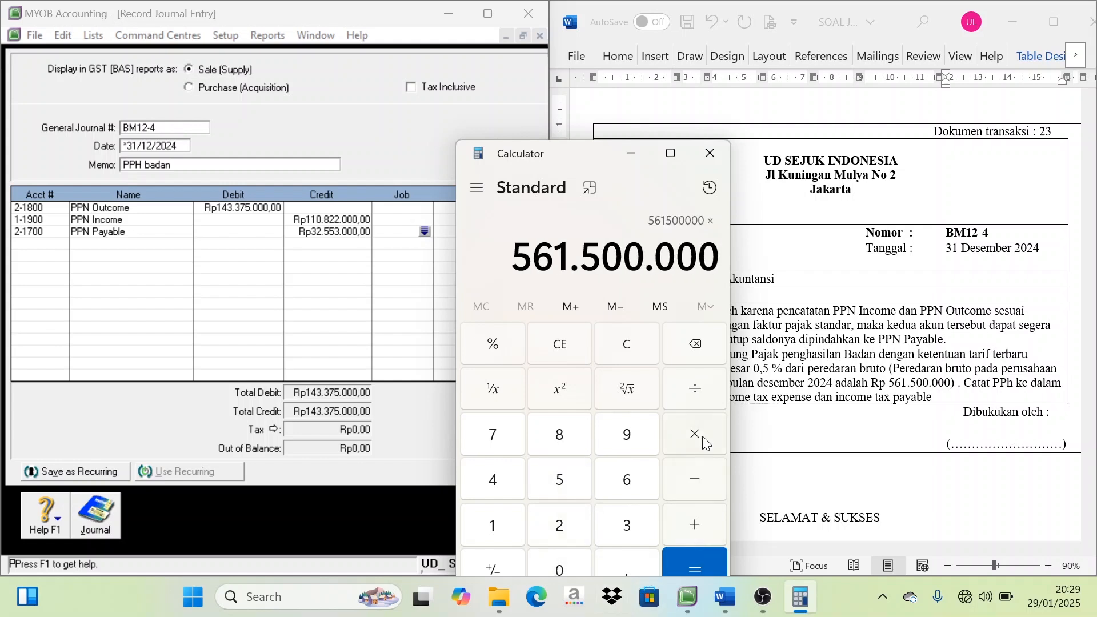
{"action": "type", "text": "0,005"}
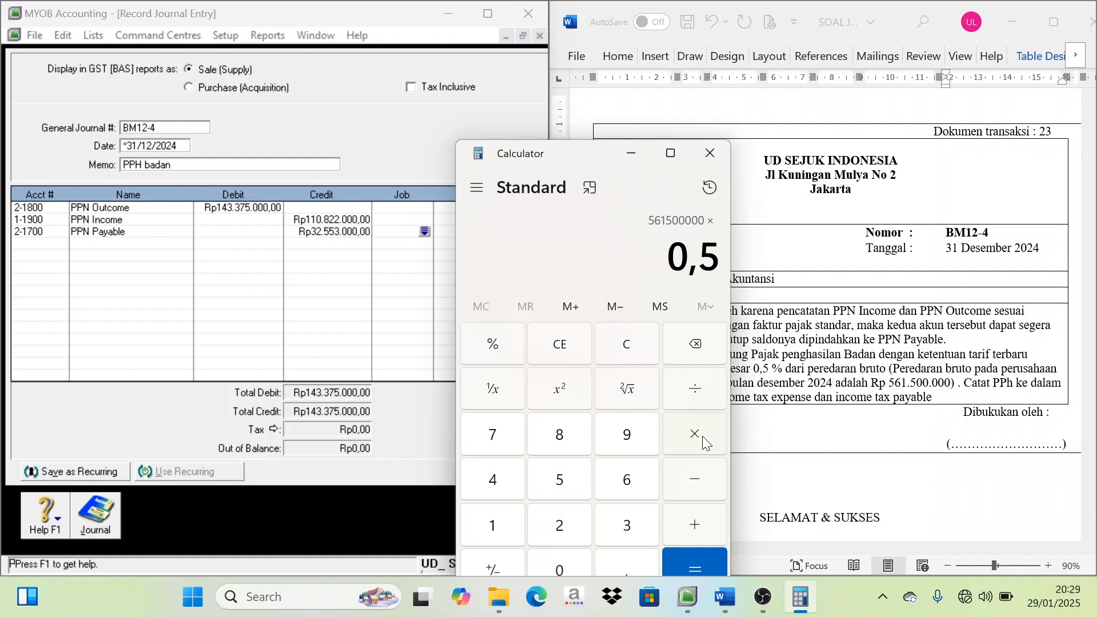
{"action": "key", "text": "Return"}
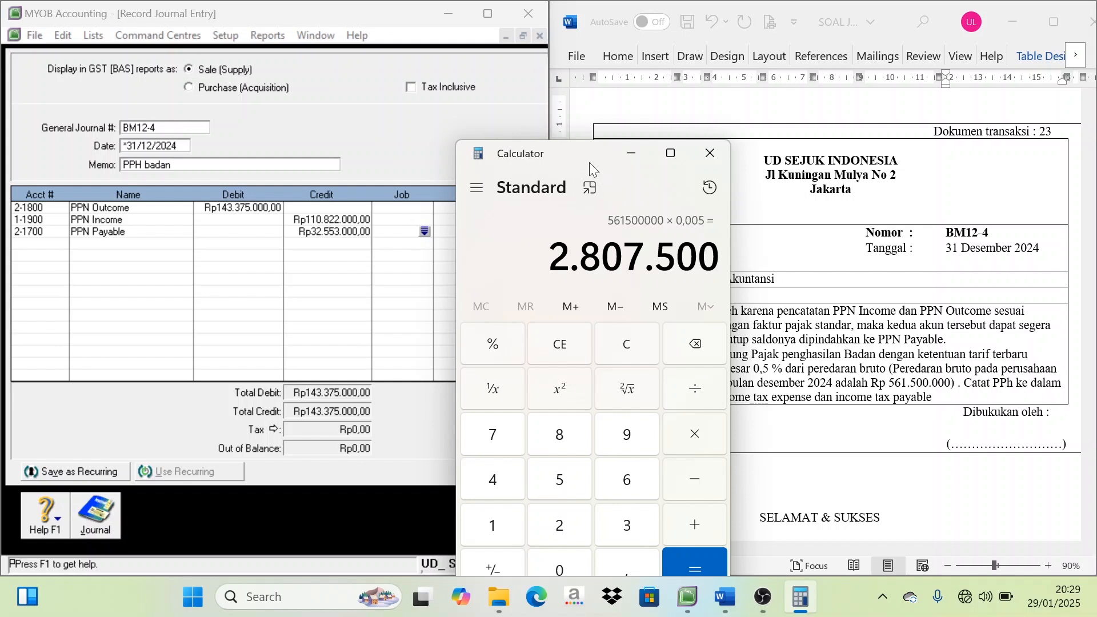
Clear Calculator and try to start the tax calculation with 0,5 percent
{"action": "left_click_drag", "start_coordinate": [588, 163], "coordinate": [591, 187]}
{"action": "left_click", "coordinate": [627, 376]}
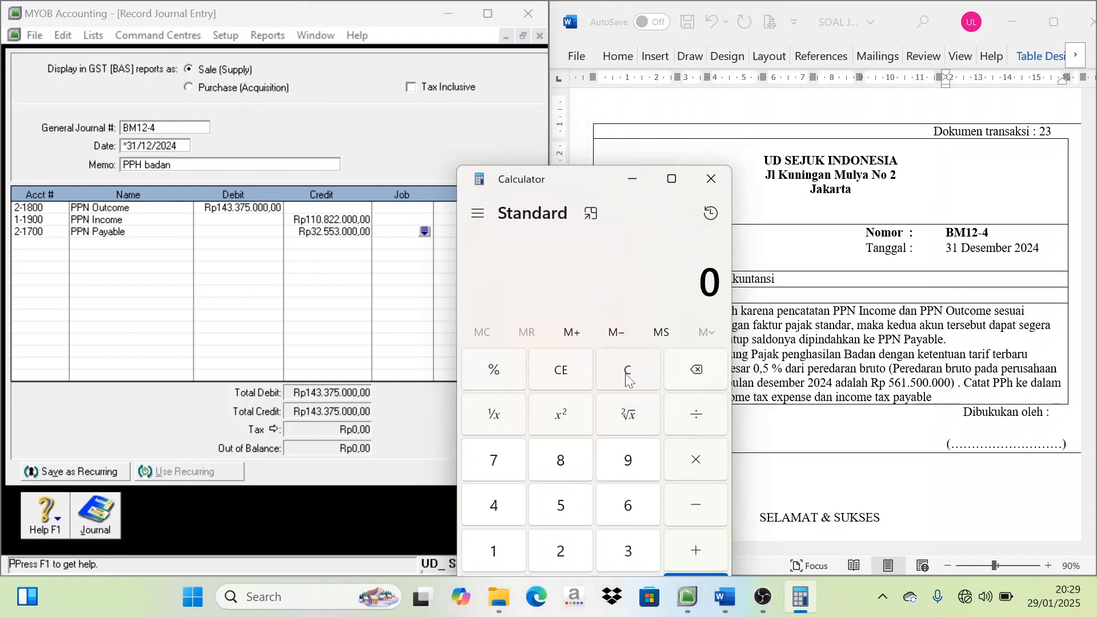
{"action": "type", "text": "0,5"}
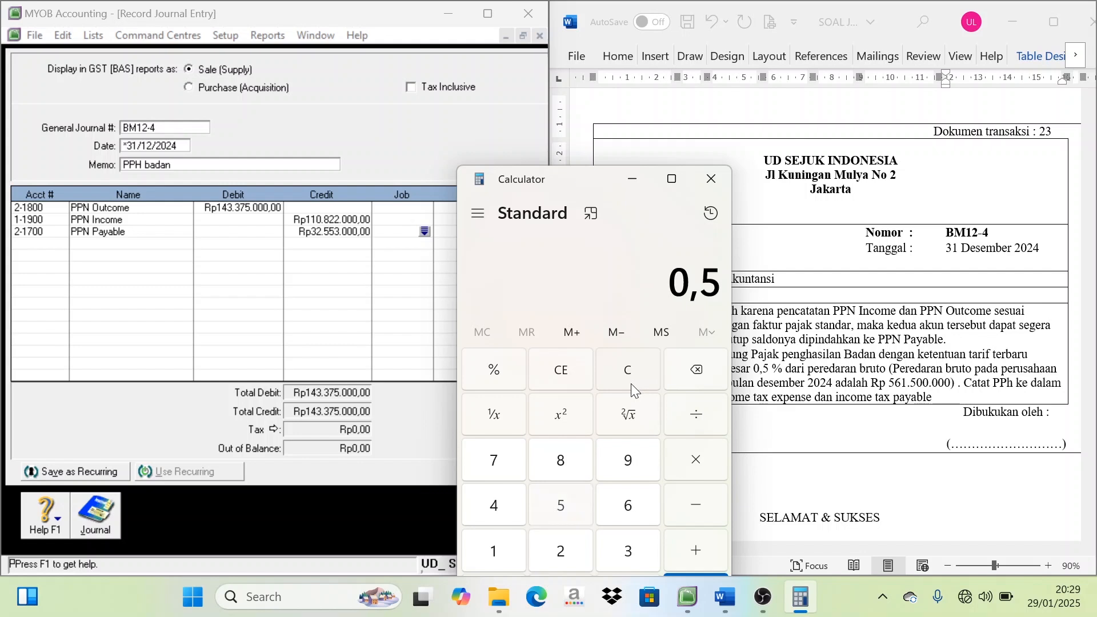
{"action": "key", "text": "percent"}
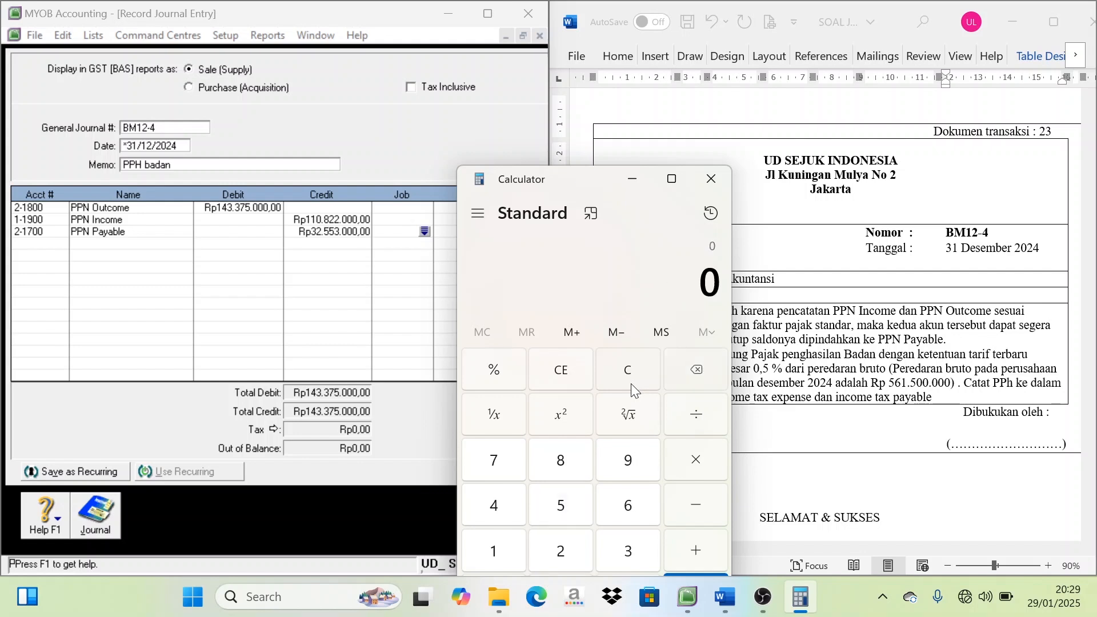
{"action": "type", "text": "0,5"}
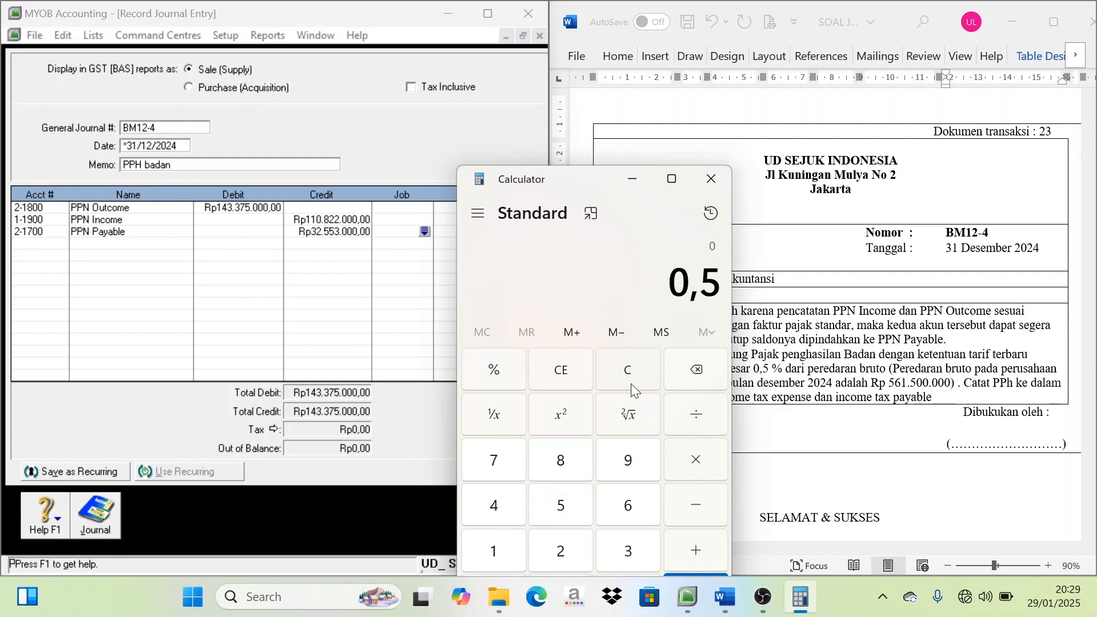
{"action": "key", "text": "percent"}
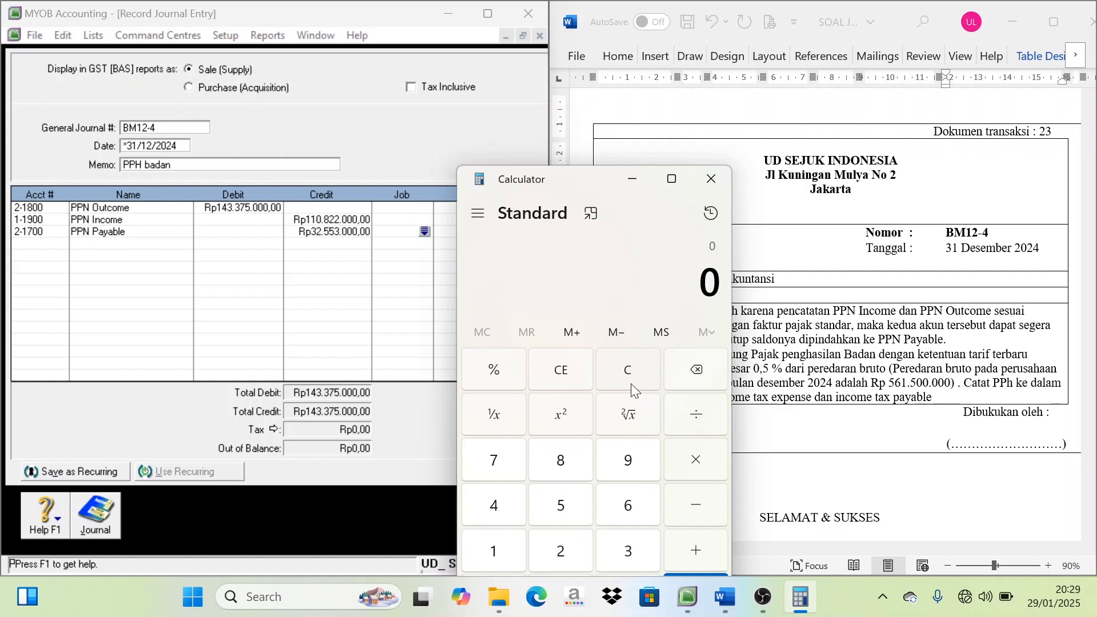
Recalculate the income tax in Calculator as 561500000 times 0,5 divided by 100
{"action": "type", "text": "561.500.000"}
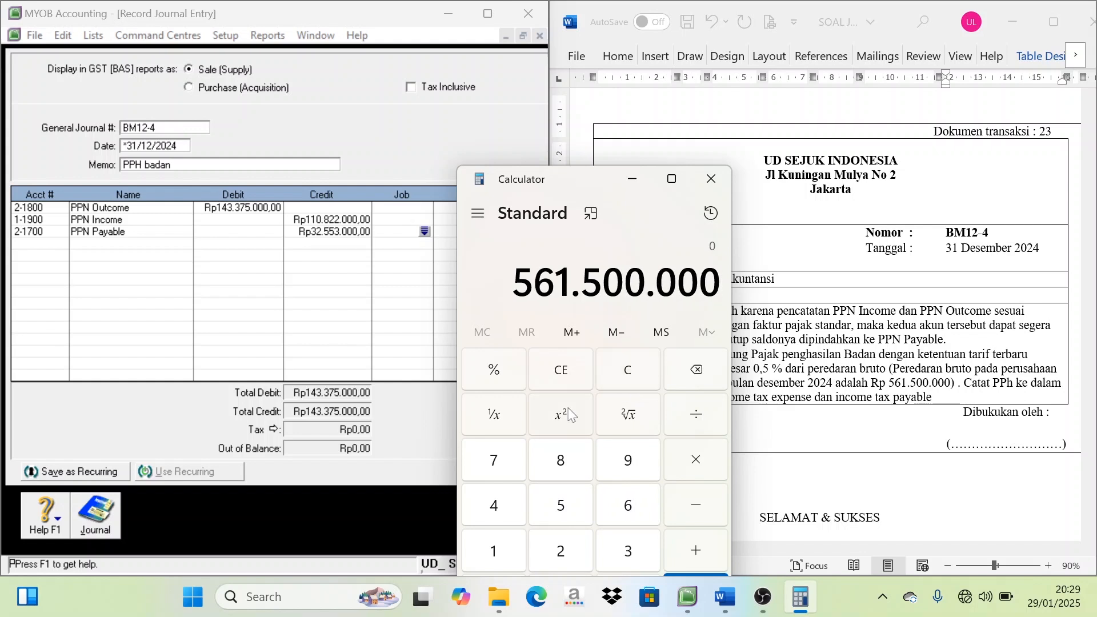
{"action": "left_click", "coordinate": [700, 463]}
{"action": "type", "text": "0,5"}
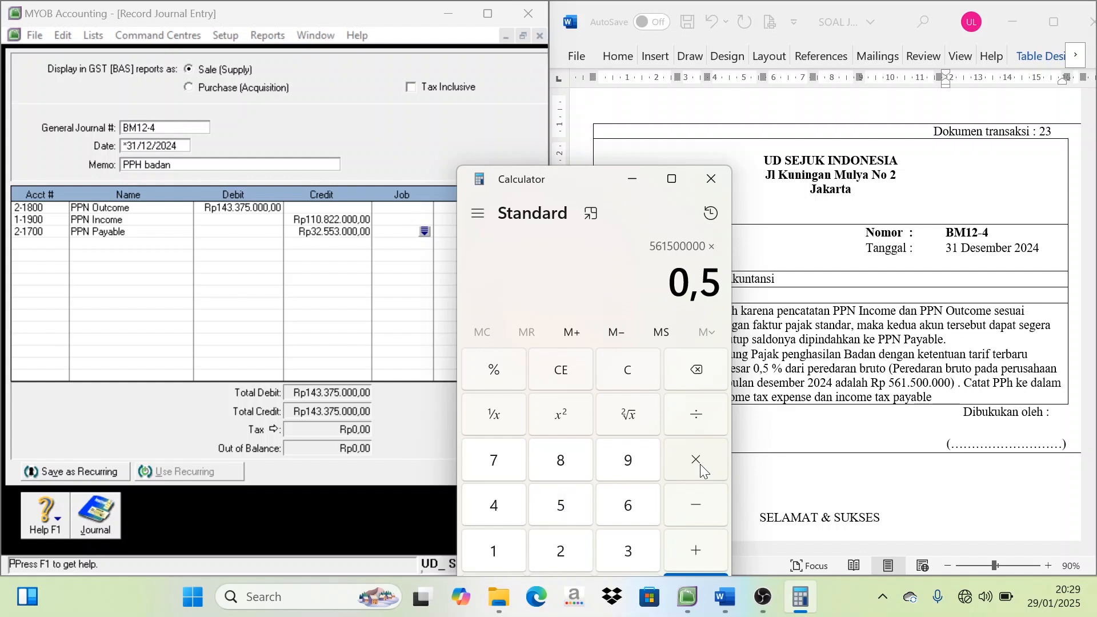
{"action": "key", "text": "Return"}
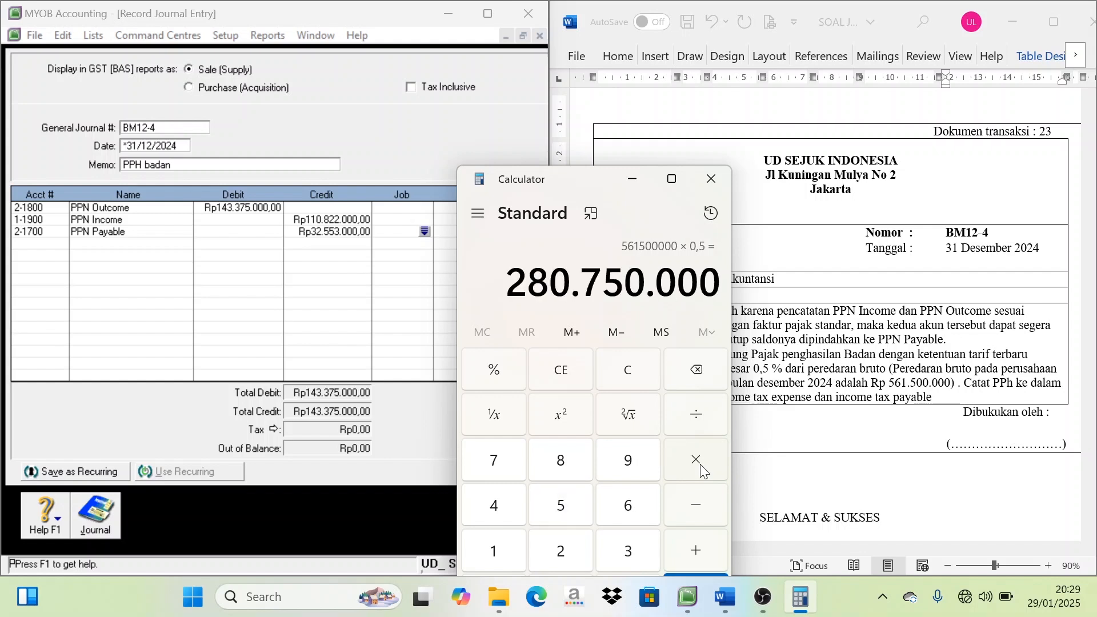
{"action": "key", "text": "slash"}
{"action": "type", "text": "100"}
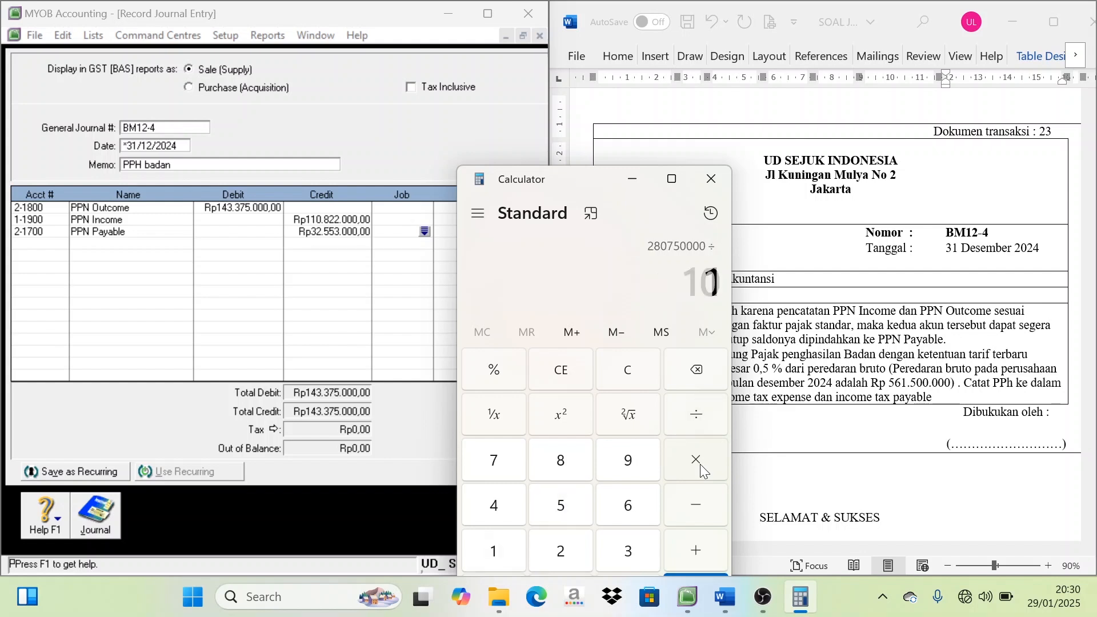
{"action": "key", "text": "Return"}
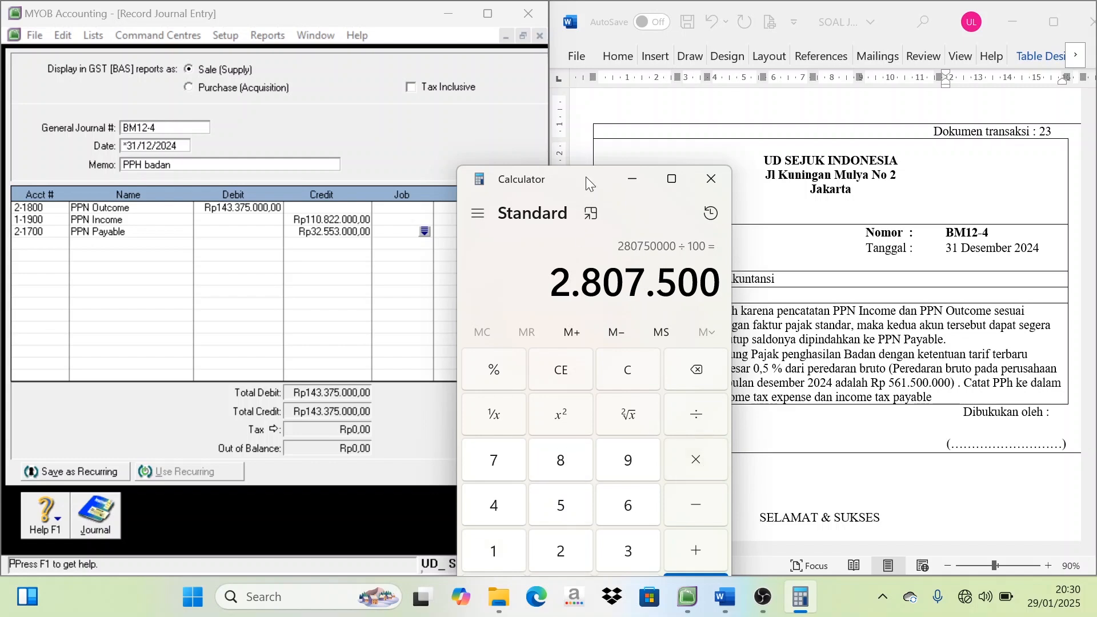
Uncover the journal entry and add account 9-1300 Income Tax Expense on the fourth line
{"action": "left_click_drag", "start_coordinate": [585, 176], "coordinate": [551, 362]}
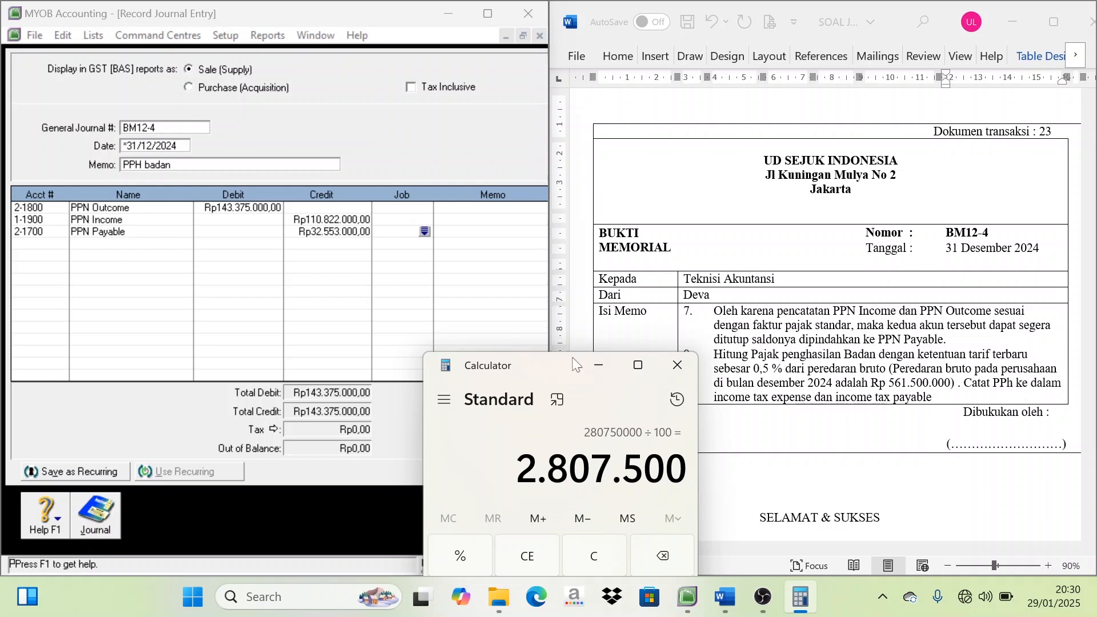
{"action": "left_click", "coordinate": [51, 249]}
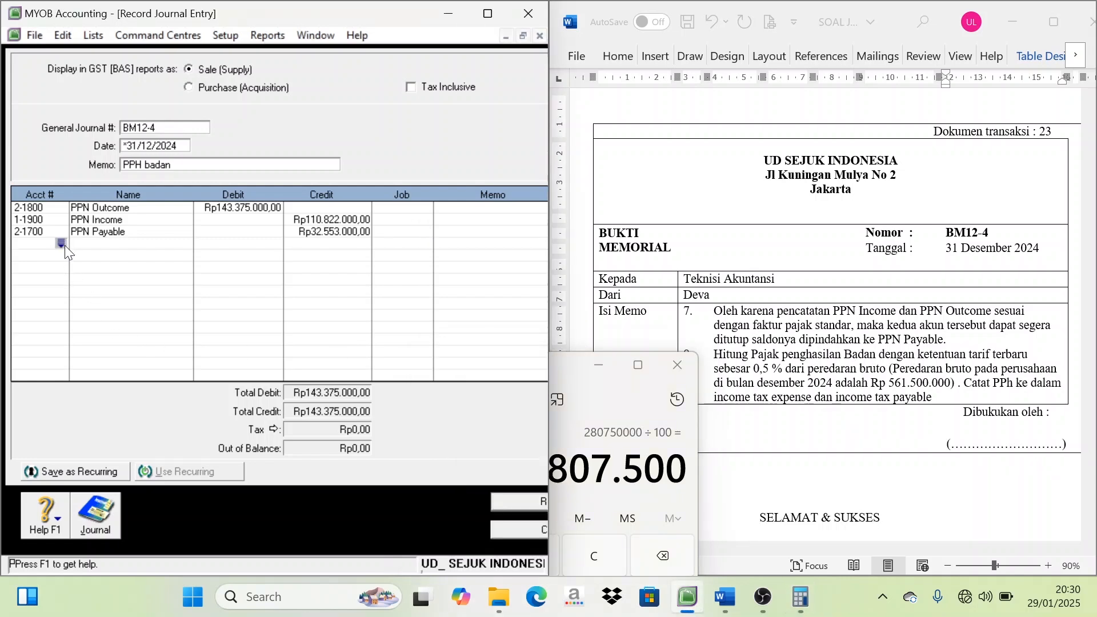
{"action": "left_click", "coordinate": [61, 243]}
{"action": "scroll", "coordinate": [240, 360], "scroll_direction": "down", "scroll_amount": 5}
{"action": "scroll", "coordinate": [241, 360], "scroll_direction": "down", "scroll_amount": 6}
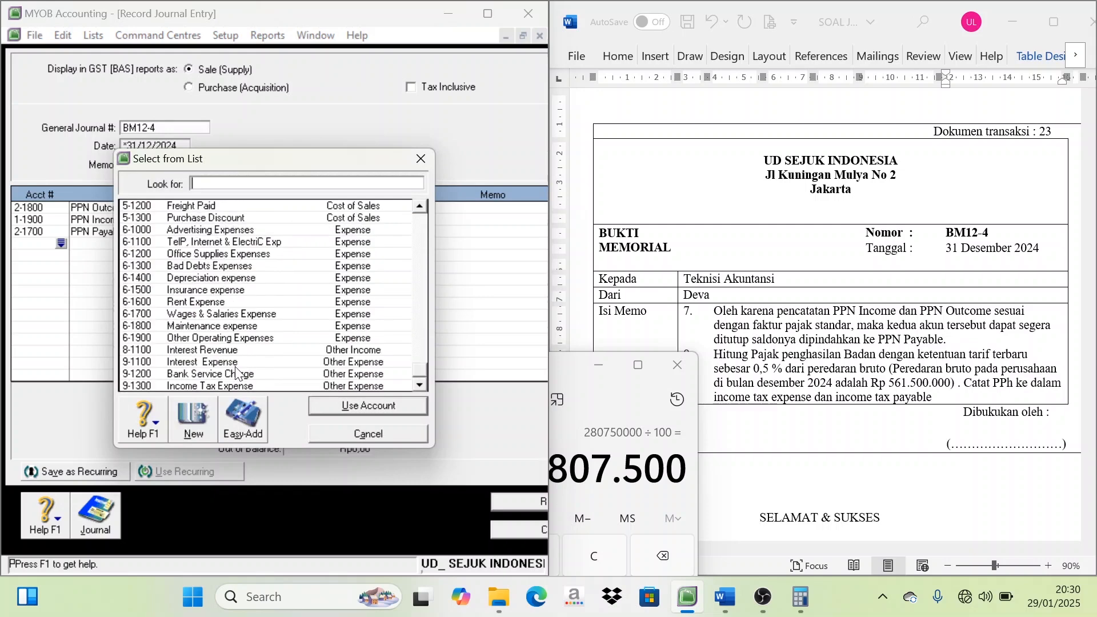
{"action": "left_click", "coordinate": [221, 387]}
{"action": "left_click", "coordinate": [352, 406]}
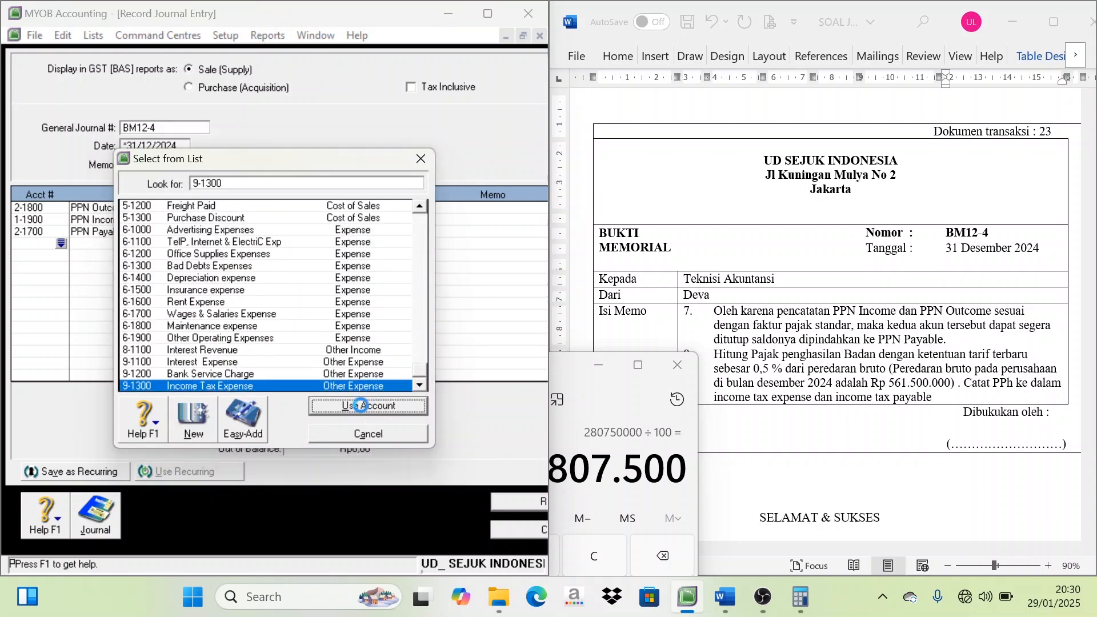
Move Calculator off the journal entry and enter a debit of 2807500 for Income Tax Expense
{"action": "double_click", "coordinate": [559, 367]}
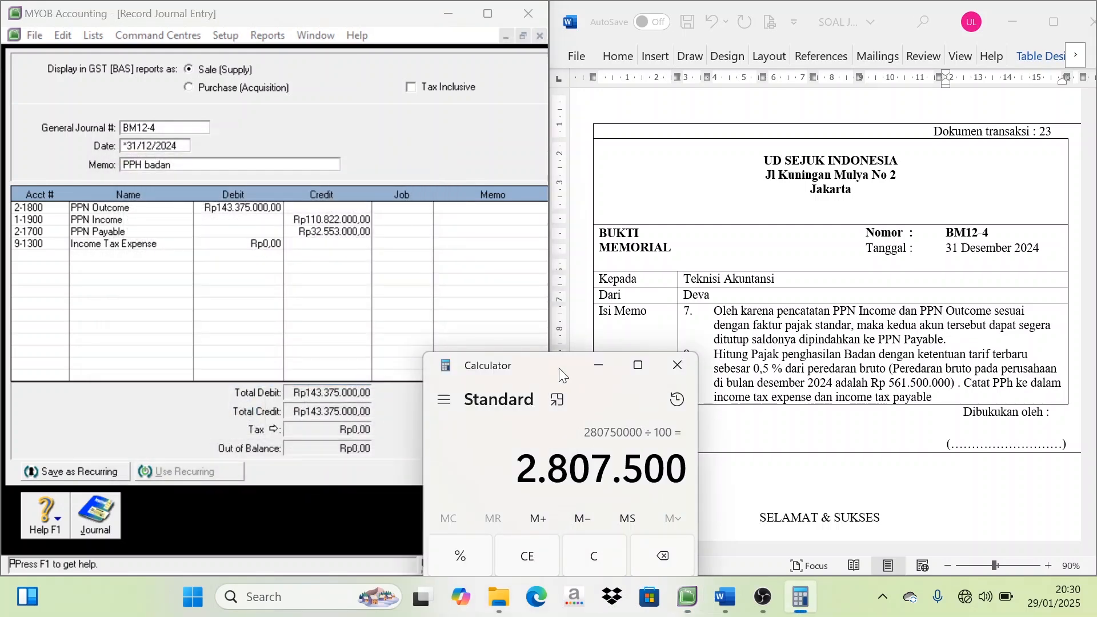
{"action": "left_click", "coordinate": [1038, 17]}
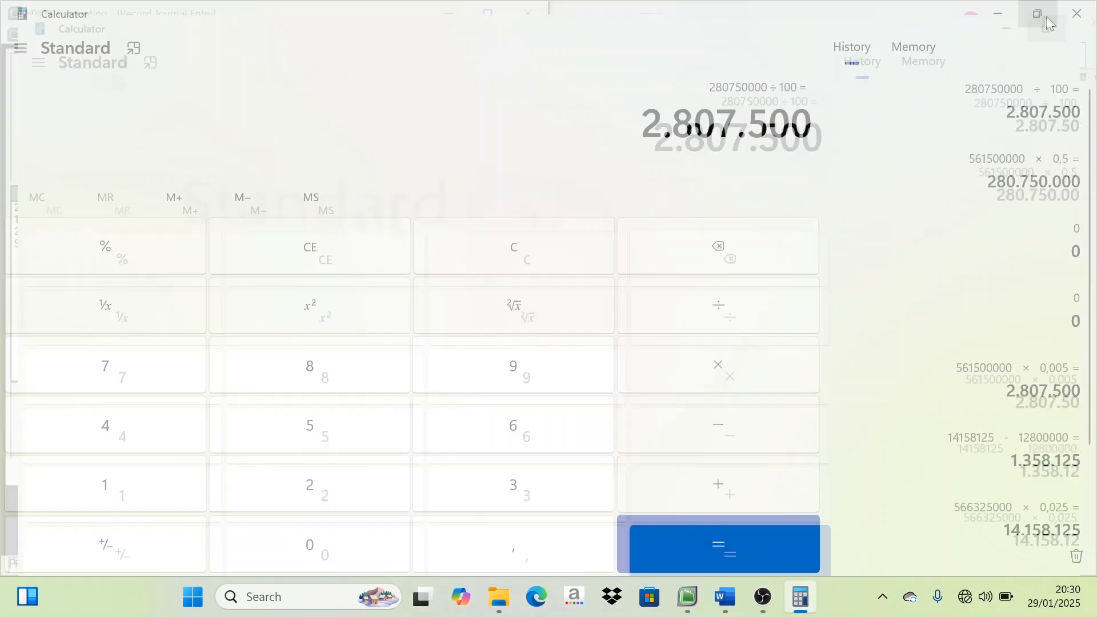
{"action": "left_click_drag", "start_coordinate": [560, 366], "coordinate": [855, 197]}
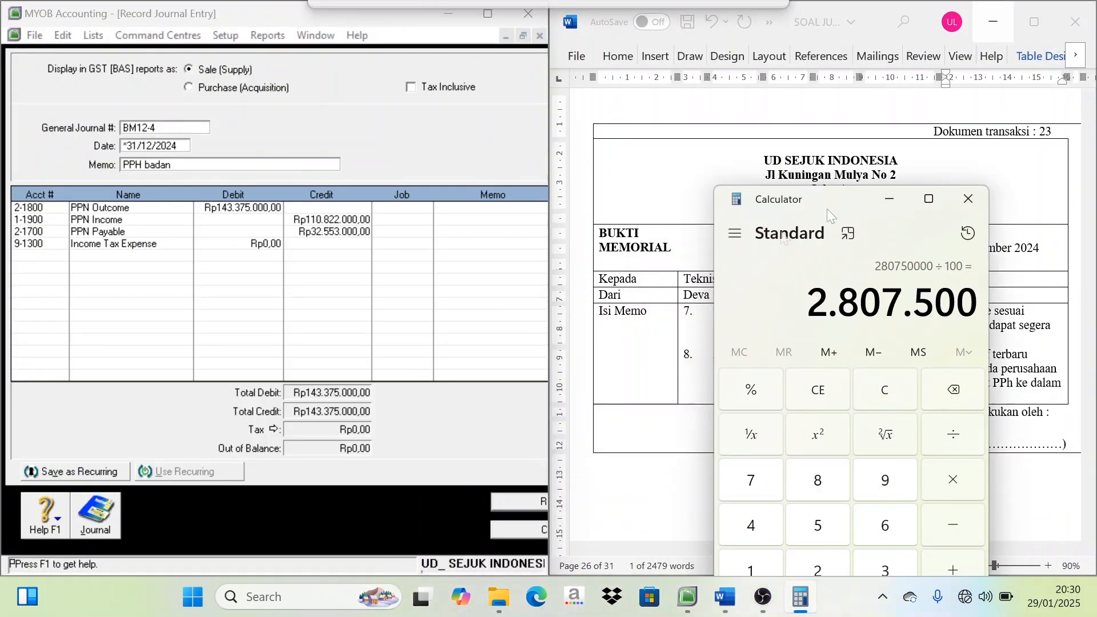
{"action": "left_click", "coordinate": [267, 245]}
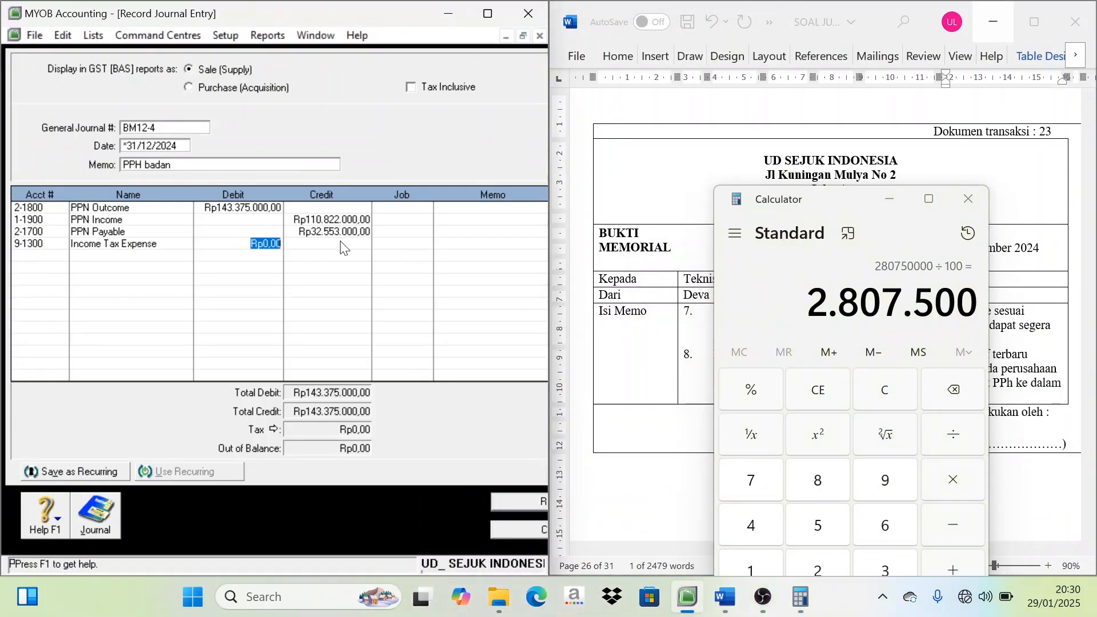
{"action": "type", "text": "2807500"}
{"action": "key", "text": "Tab"}
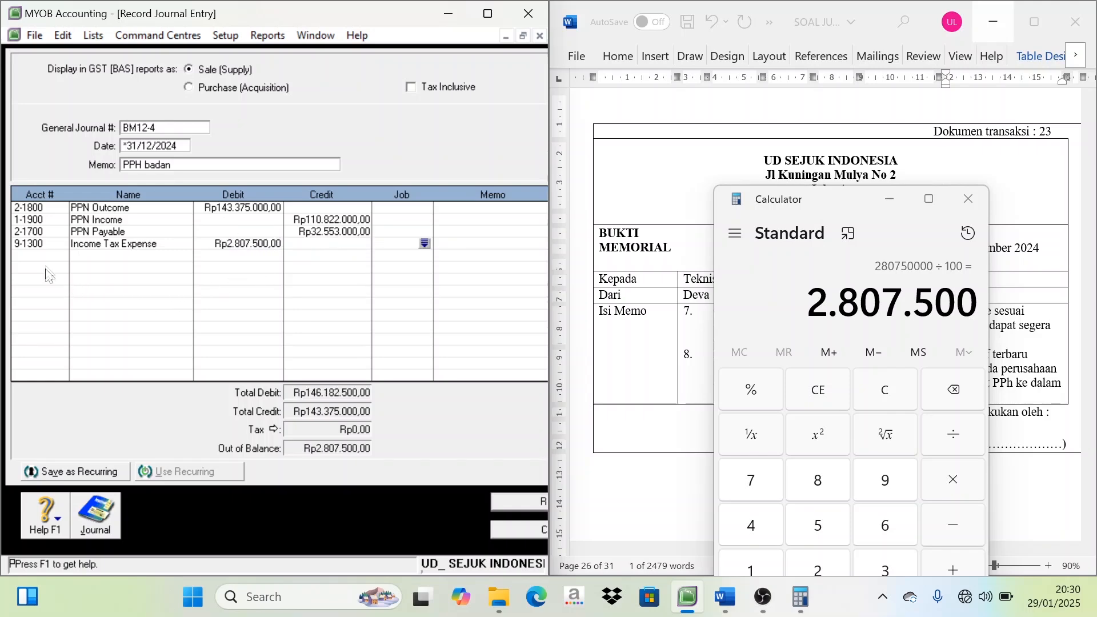
Add account 2-1600 Income Tax Payable (25/29) on the fifth line with a credit of Rp2.807.500,00
{"action": "left_click", "coordinate": [61, 256]}
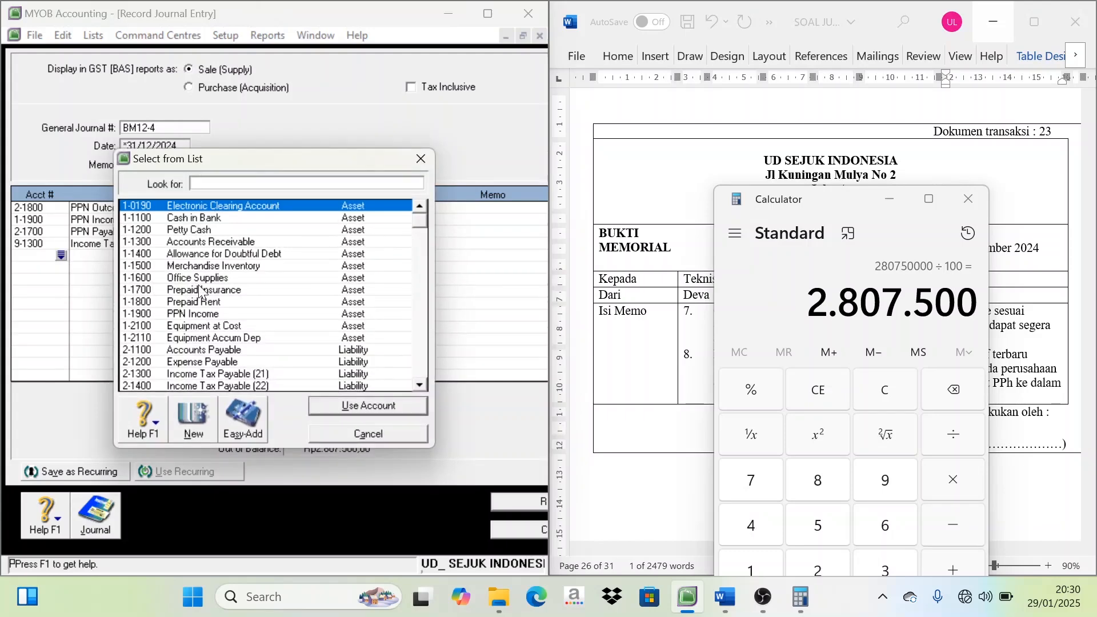
{"action": "scroll", "coordinate": [212, 354], "scroll_direction": "down", "scroll_amount": 1}
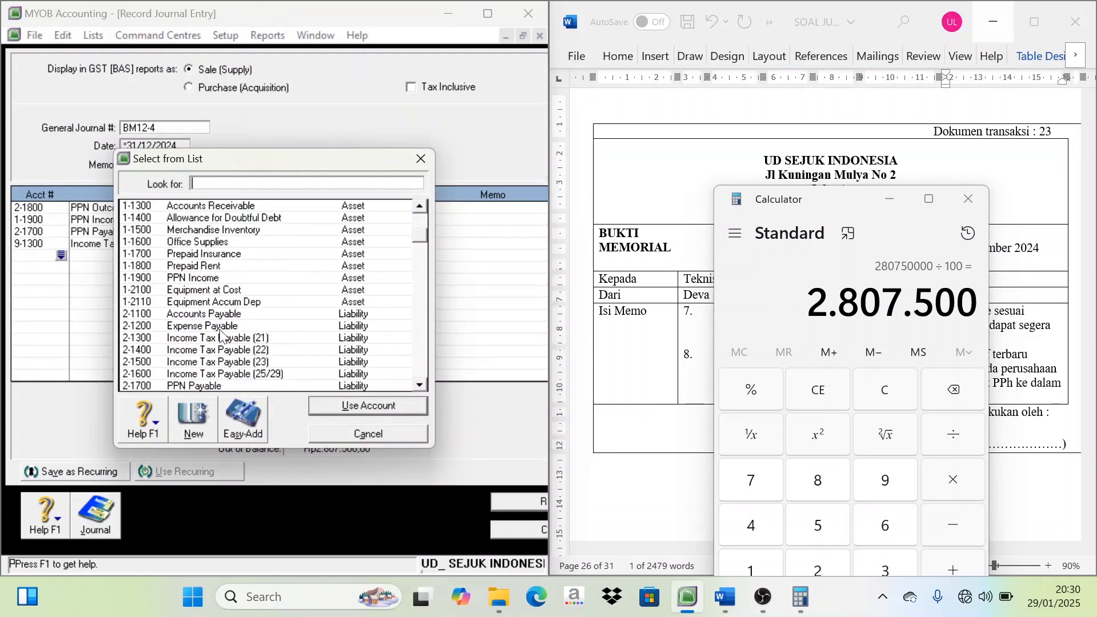
{"action": "scroll", "coordinate": [248, 317], "scroll_direction": "down", "scroll_amount": 1}
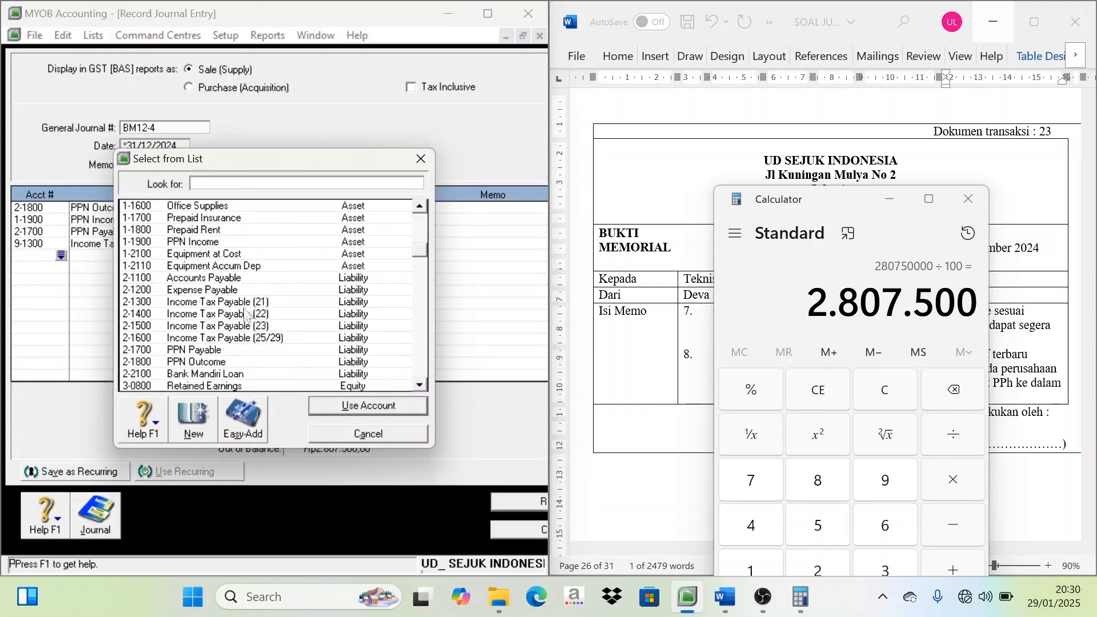
{"action": "left_click", "coordinate": [263, 302]}
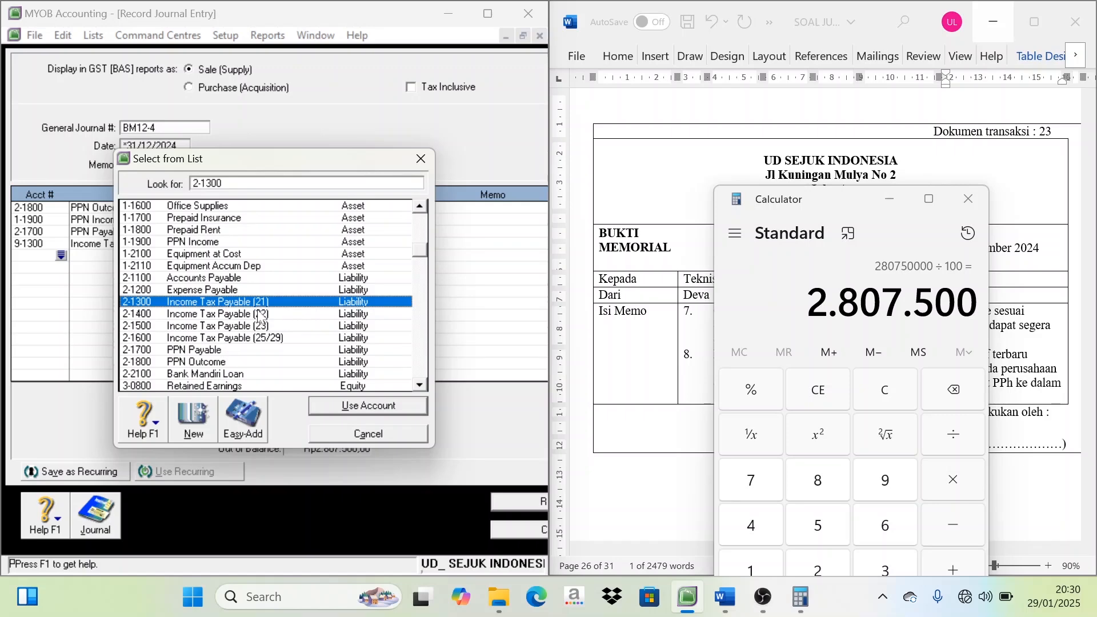
{"action": "left_click", "coordinate": [261, 314]}
{"action": "left_click", "coordinate": [260, 326]}
{"action": "left_click", "coordinate": [246, 342]}
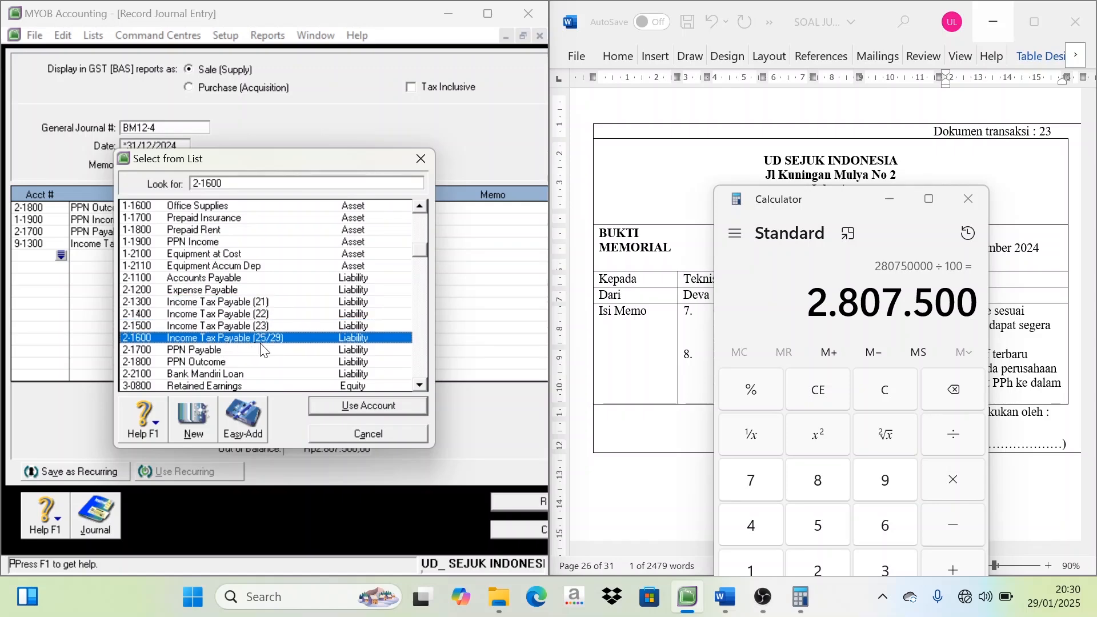
{"action": "double_click", "coordinate": [247, 340]}
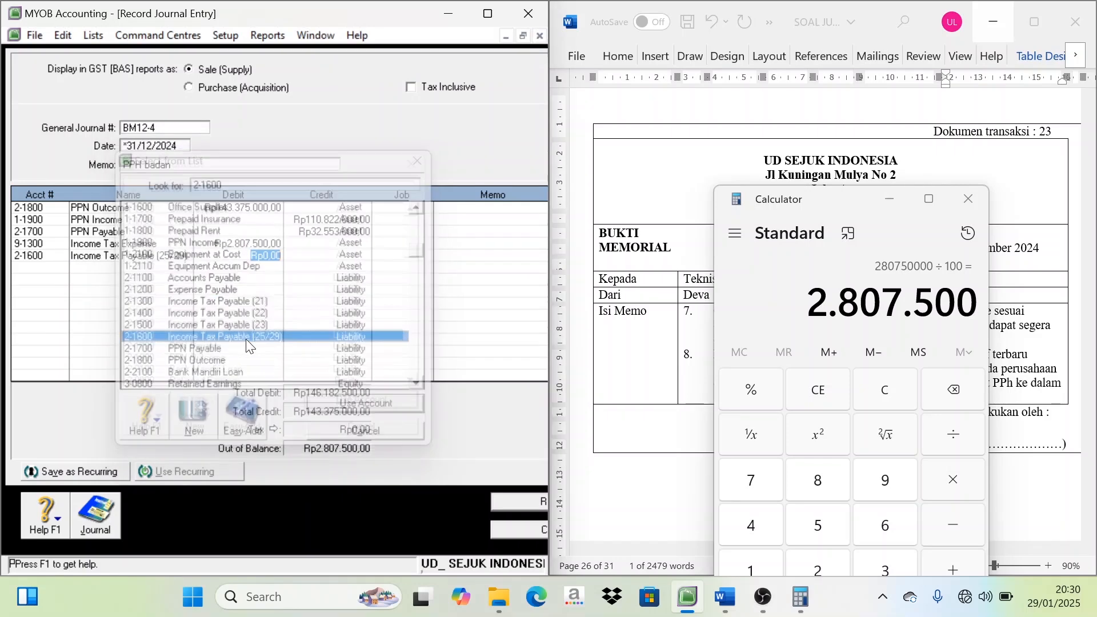
{"action": "key", "text": "Tab"}
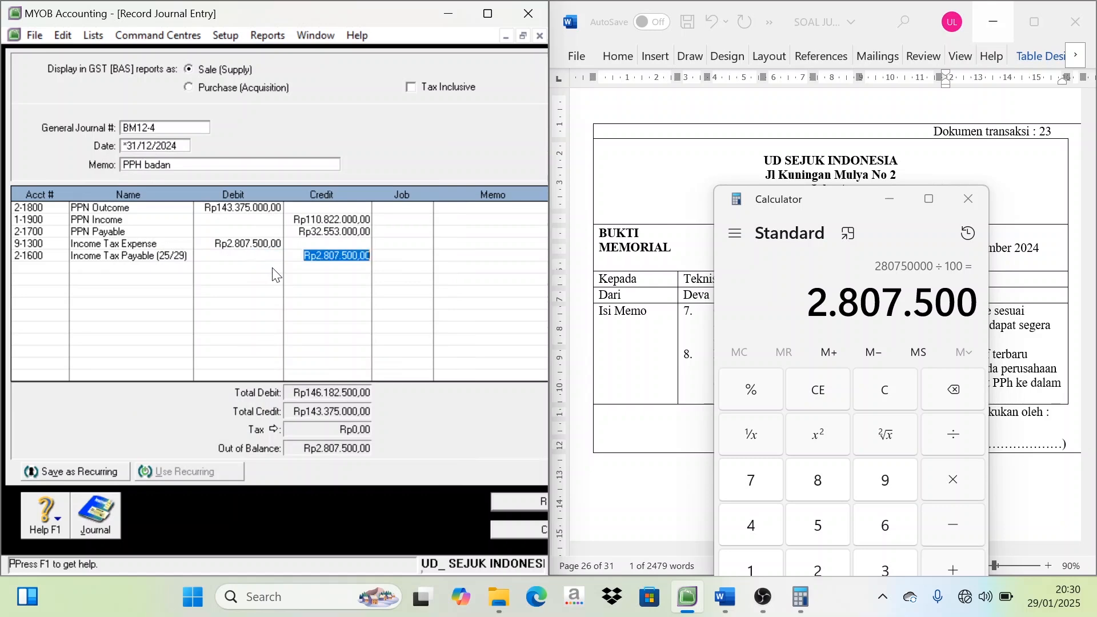
{"action": "key", "text": "Tab"}
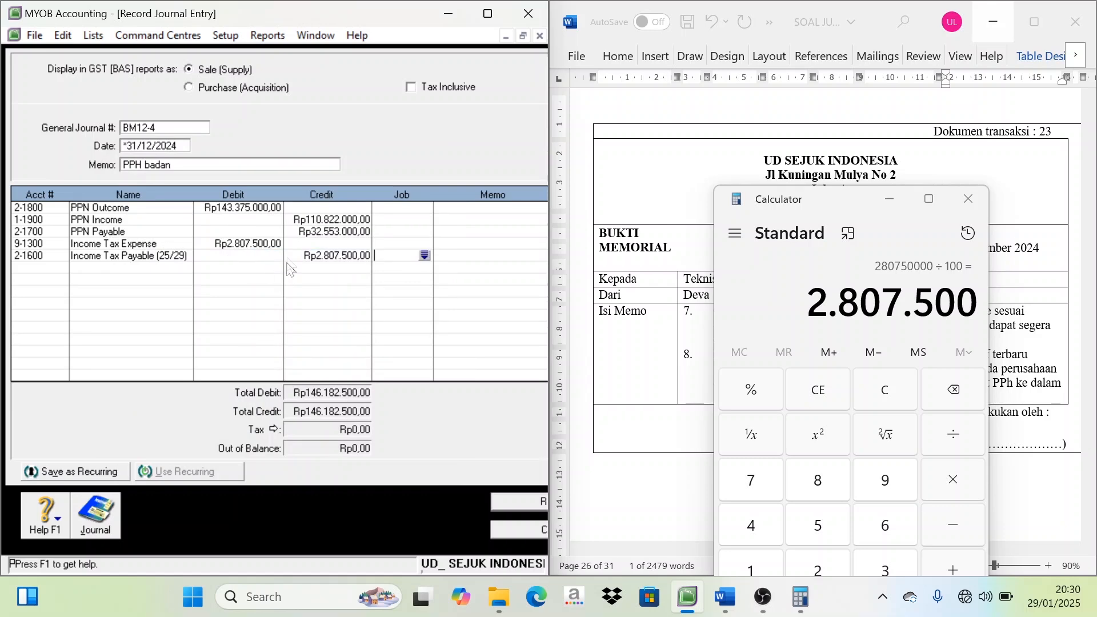
Close Calculator, record journal entry BM12-4 from the maximized accounting window, and leave the journal entry form
{"action": "left_click", "coordinate": [971, 208]}
{"action": "scroll", "coordinate": [836, 283], "scroll_direction": "up", "scroll_amount": 10}
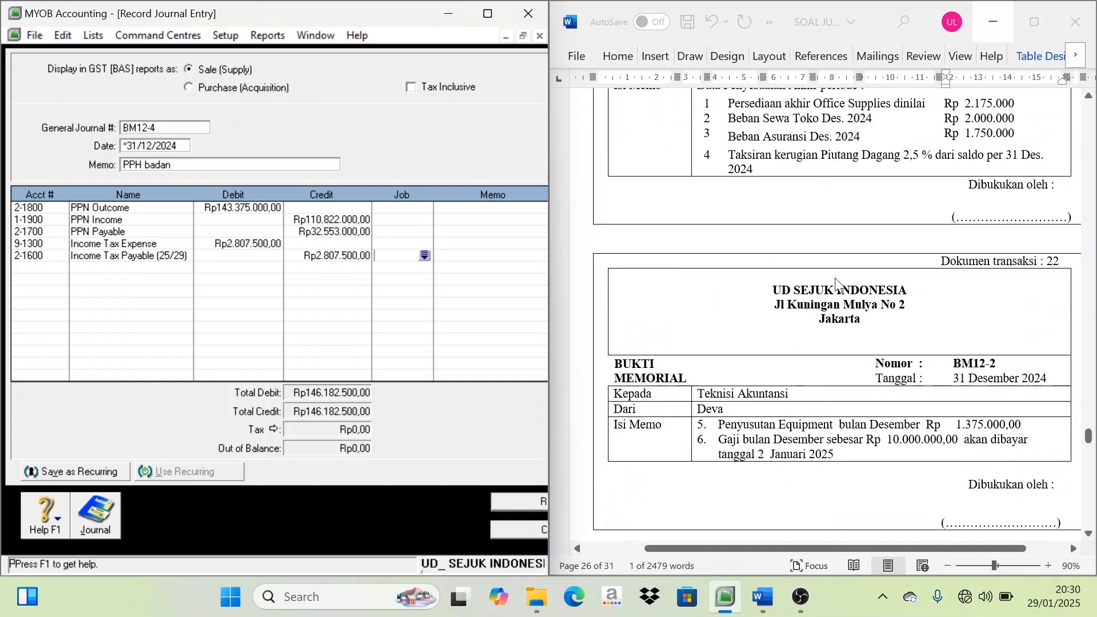
{"action": "scroll", "coordinate": [836, 283], "scroll_direction": "up", "scroll_amount": 3}
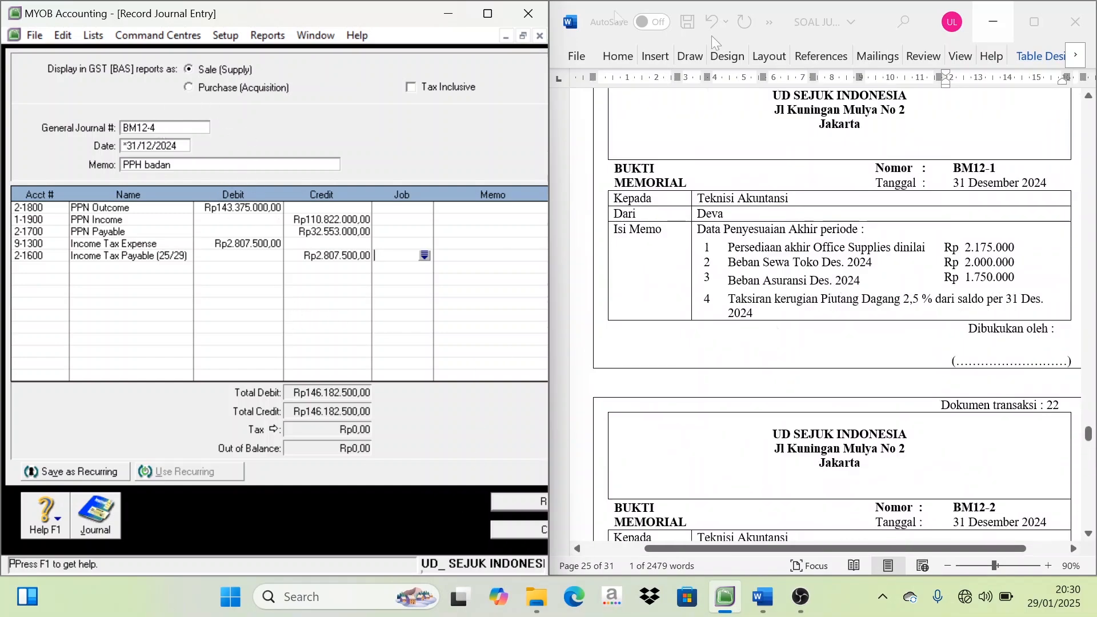
{"action": "left_click", "coordinate": [488, 12]}
{"action": "left_click", "coordinate": [567, 509]}
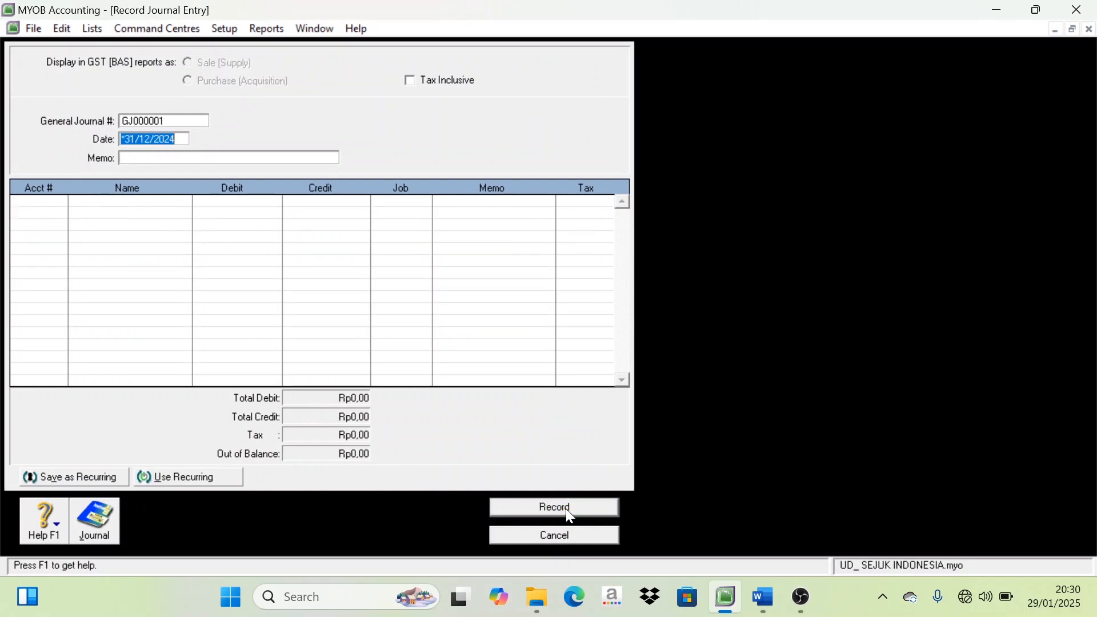
{"action": "left_click", "coordinate": [580, 536]}
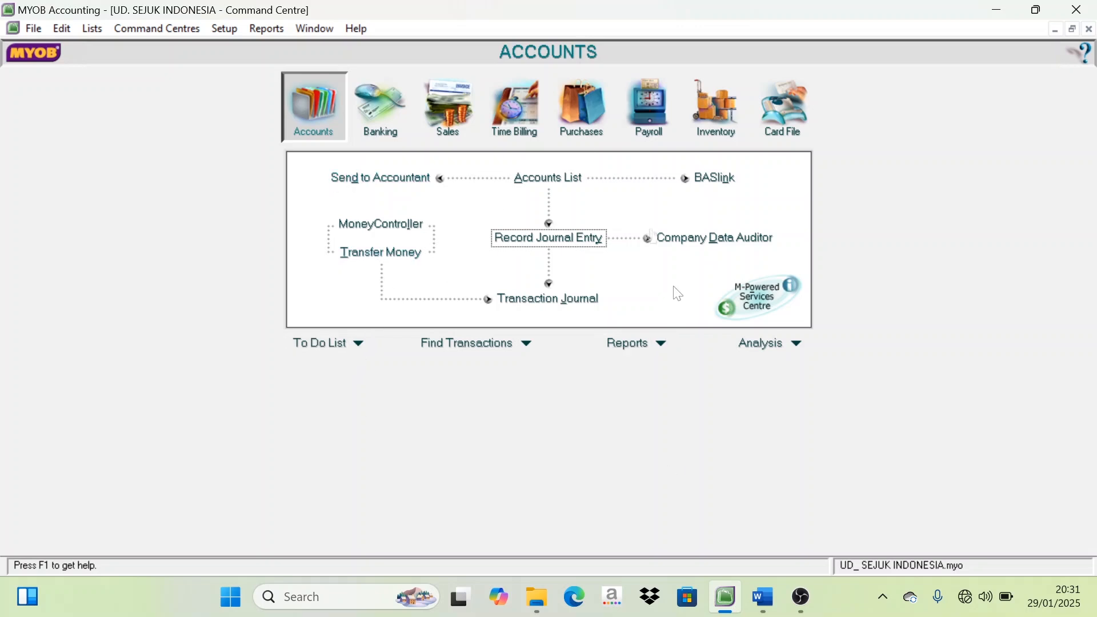
Display the Profit & Loss [Accrual] report for November to December 2024 and review it through to the net profit
{"action": "left_click", "coordinate": [629, 345]}
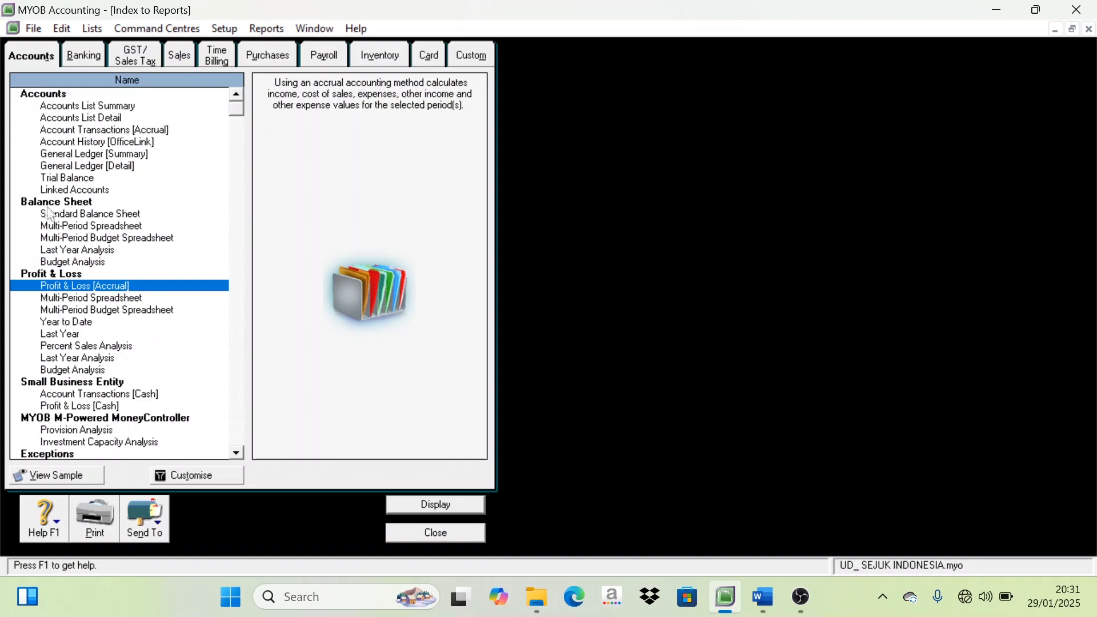
{"action": "left_click", "coordinate": [82, 177]}
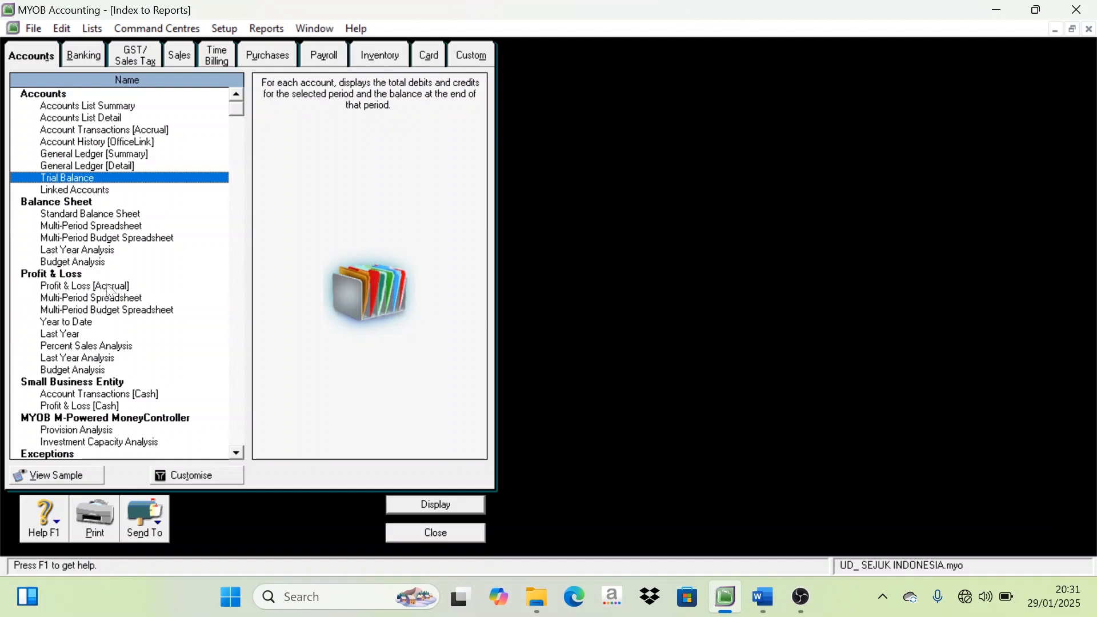
{"action": "left_click", "coordinate": [89, 287]}
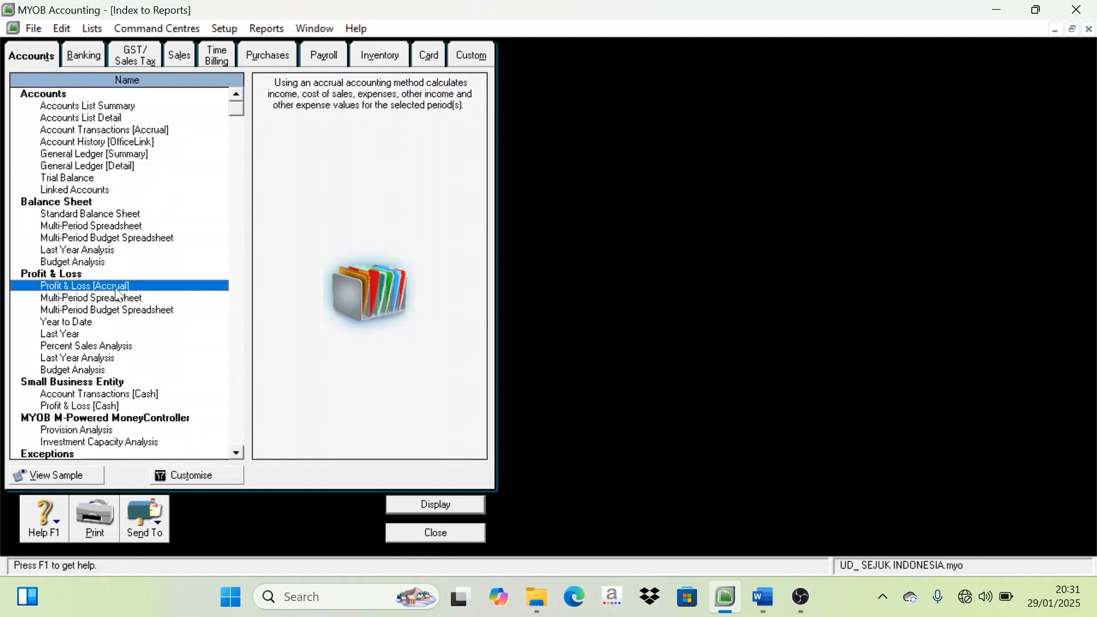
{"action": "double_click", "coordinate": [116, 286]}
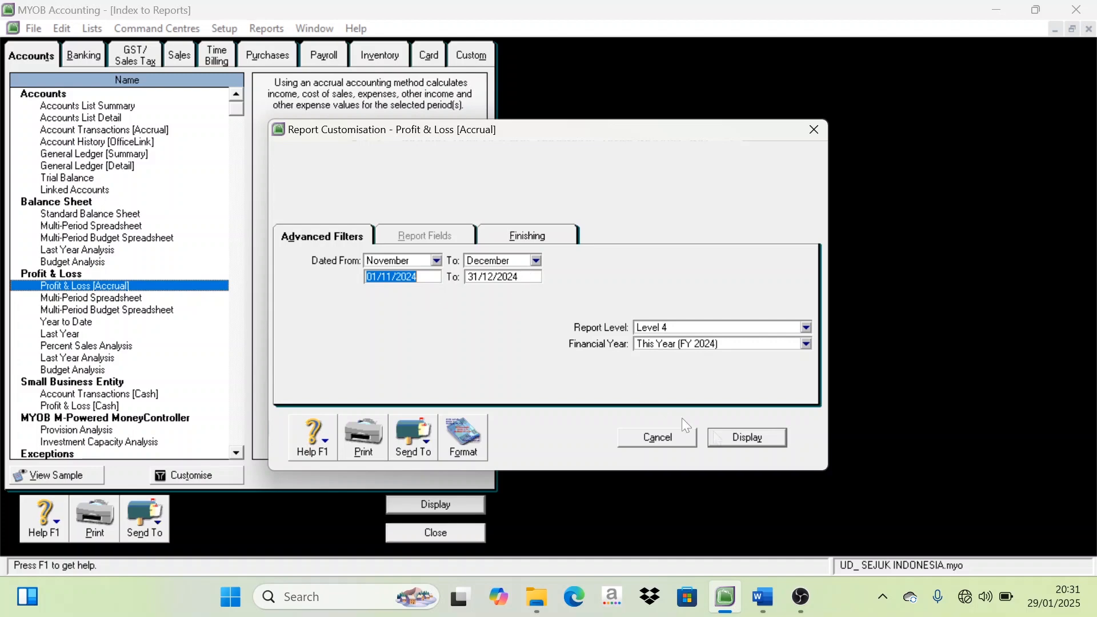
{"action": "left_click", "coordinate": [752, 440]}
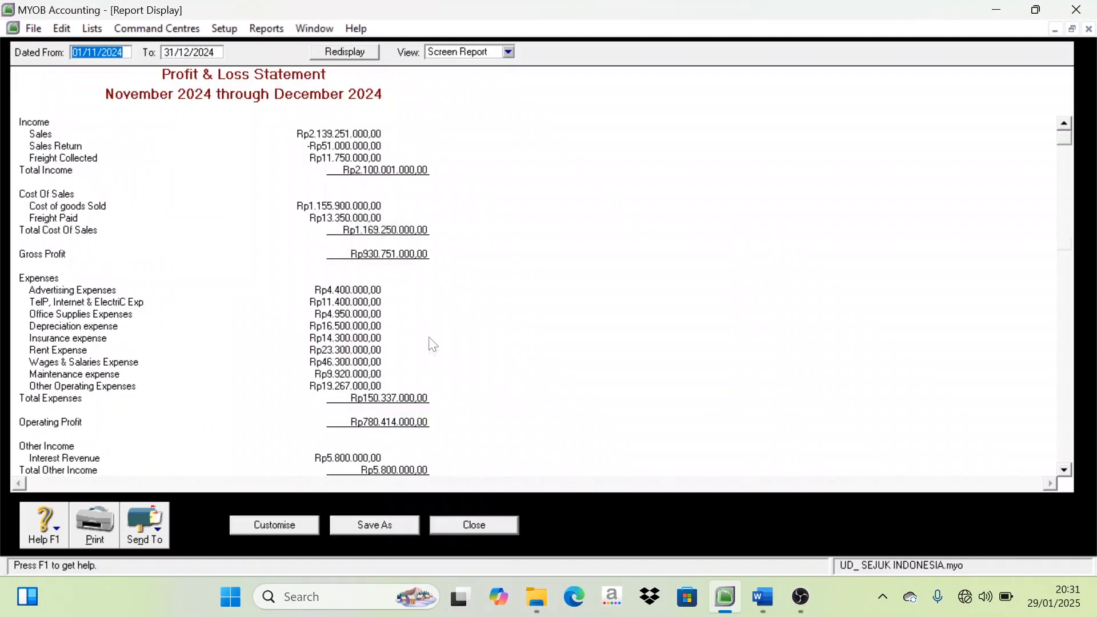
{"action": "scroll", "coordinate": [433, 348], "scroll_direction": "down", "scroll_amount": 3}
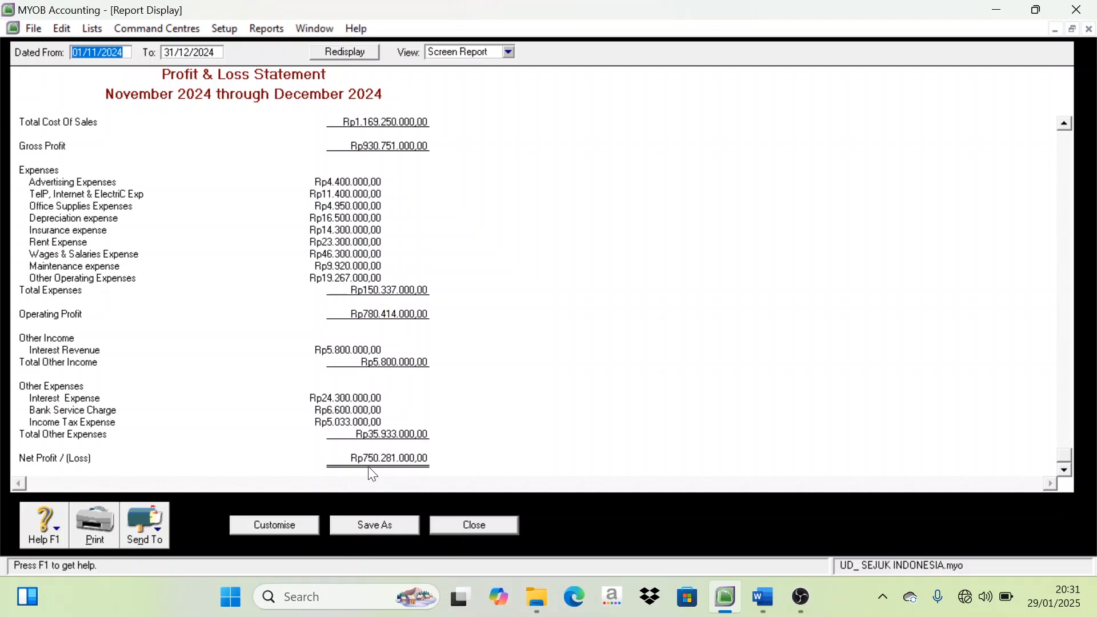
{"action": "scroll", "coordinate": [411, 394], "scroll_direction": "up", "scroll_amount": 3}
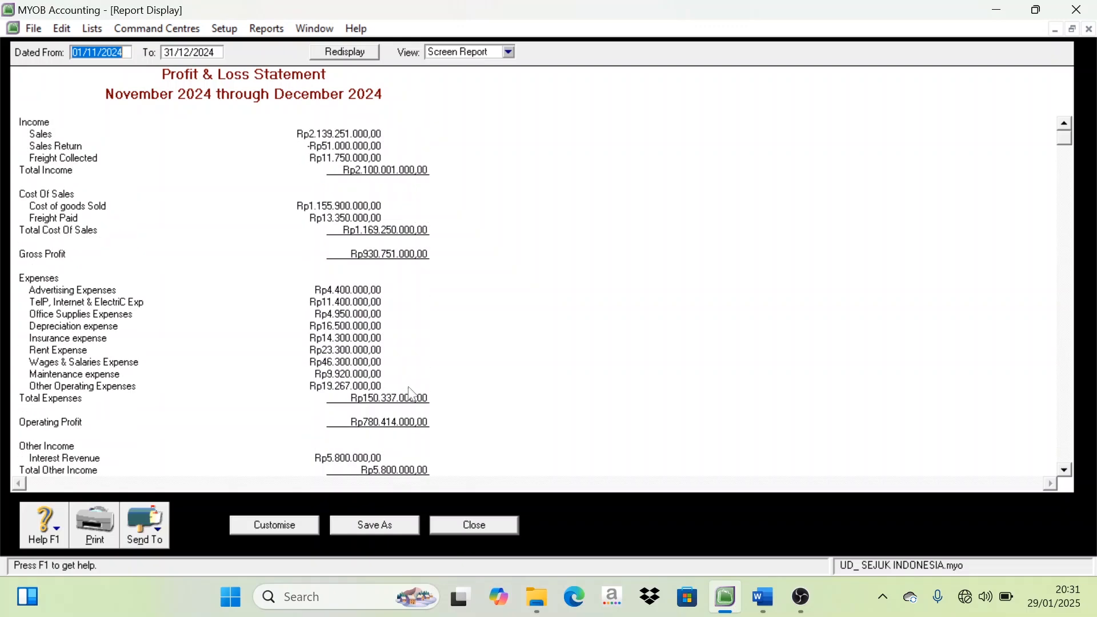
{"action": "scroll", "coordinate": [362, 352], "scroll_direction": "down", "scroll_amount": 3}
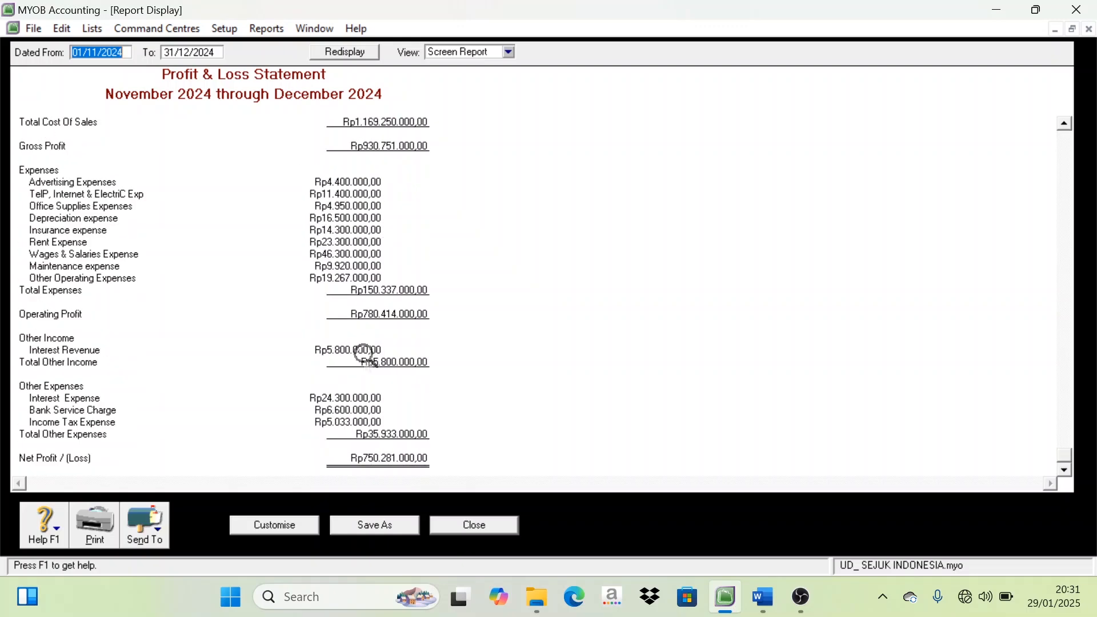
{"action": "scroll", "coordinate": [361, 351], "scroll_direction": "up", "scroll_amount": 3}
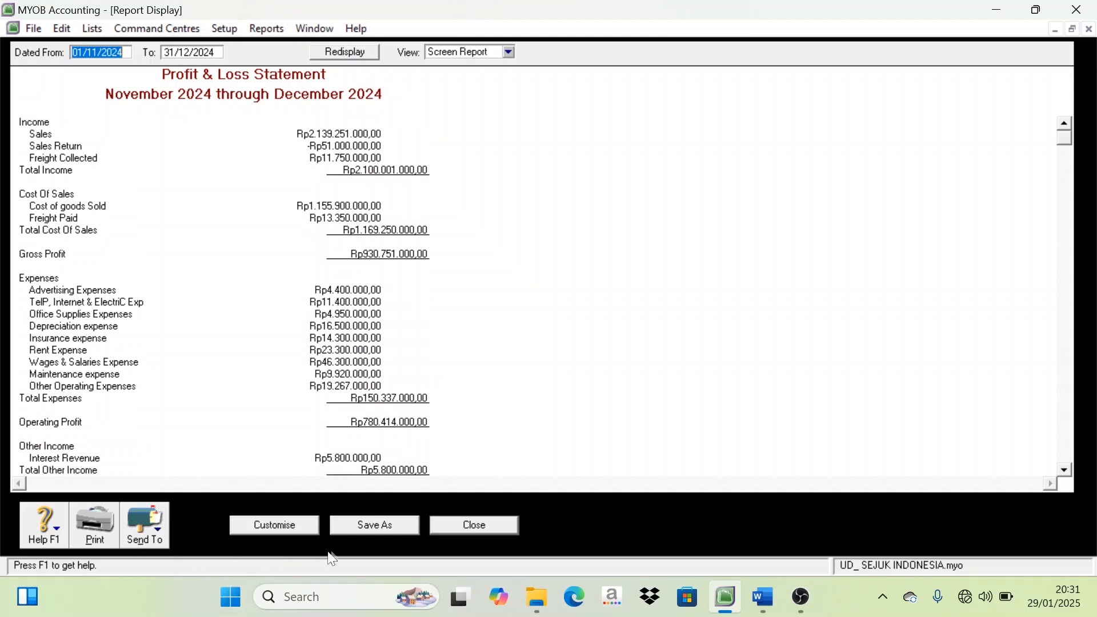
Export the Profit & Loss statement as the PDF "Profit & Loss [Accrual]" in D:\SEJUK INDONESIA and close the report
{"action": "left_click", "coordinate": [162, 537]}
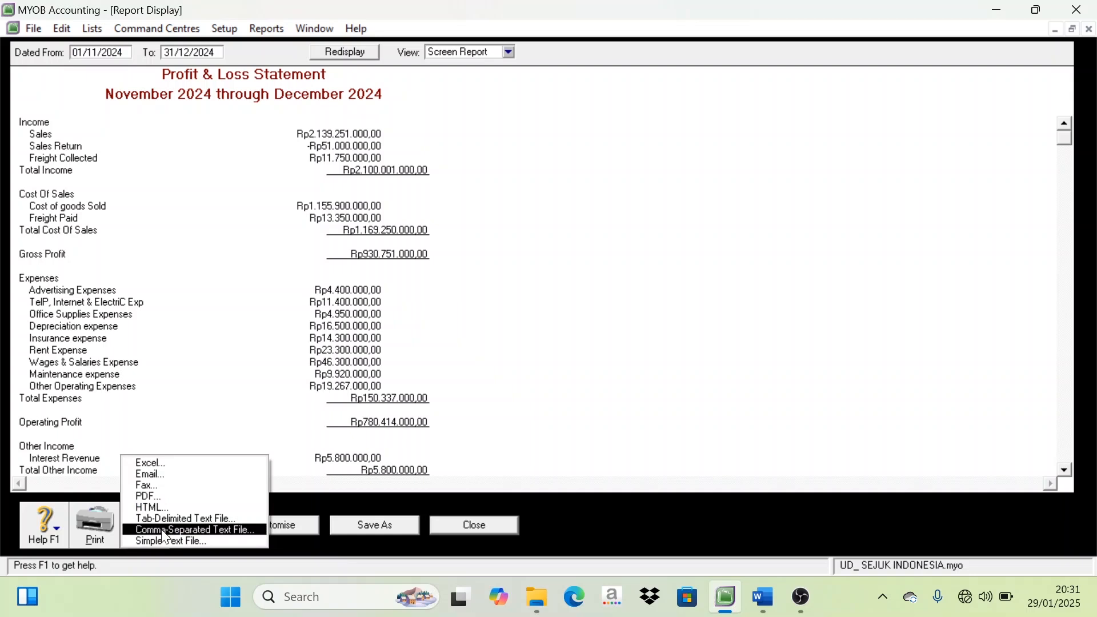
{"action": "left_click", "coordinate": [167, 497]}
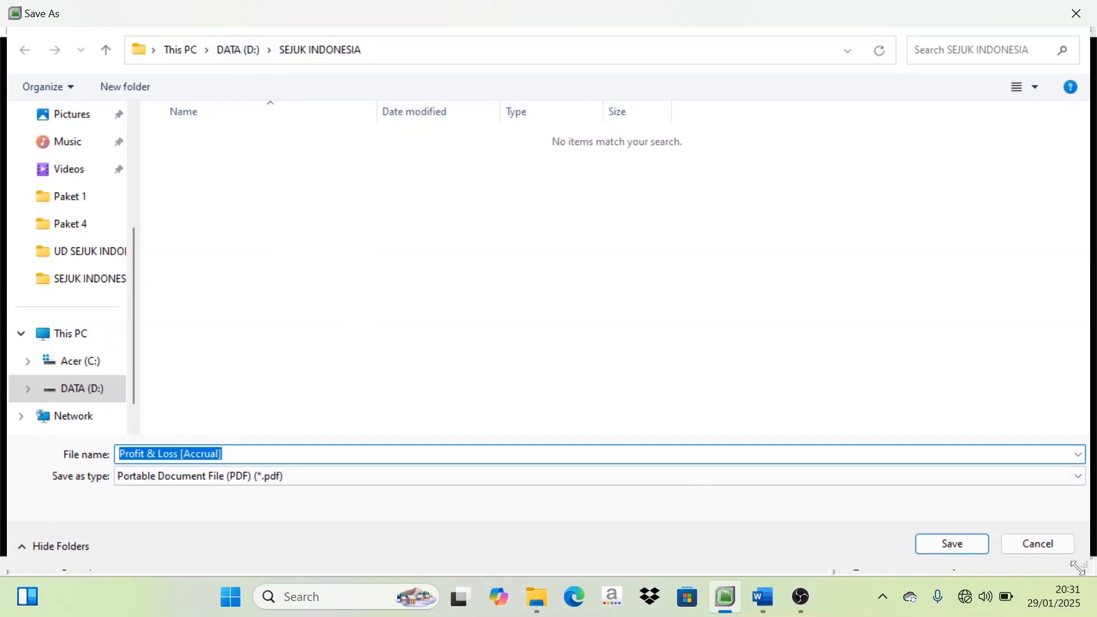
{"action": "left_click", "coordinate": [970, 550]}
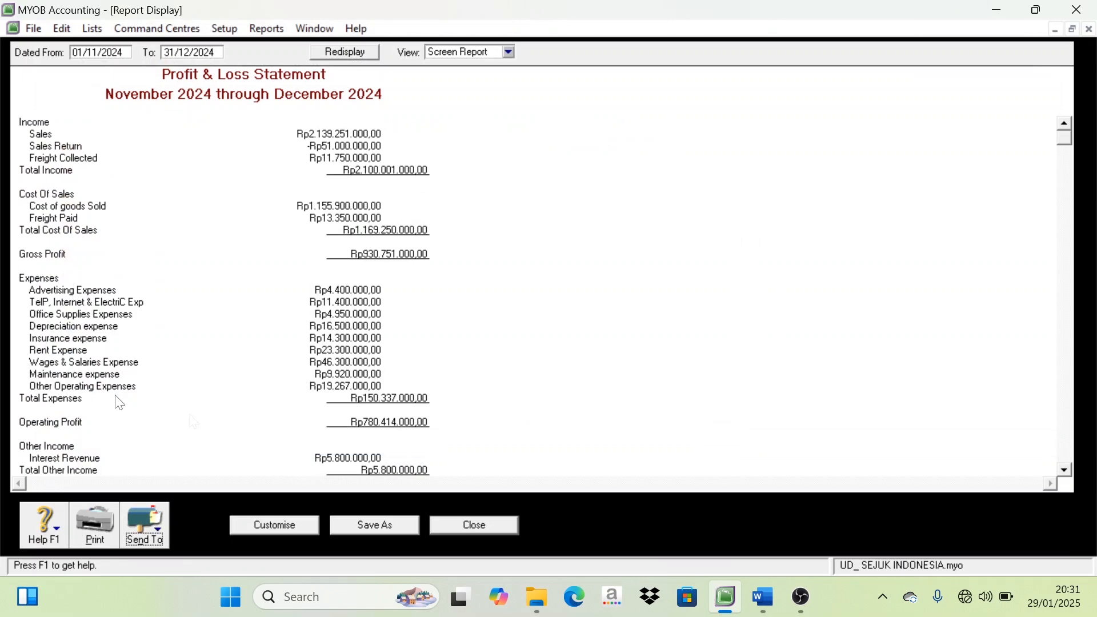
{"action": "left_click", "coordinate": [507, 536]}
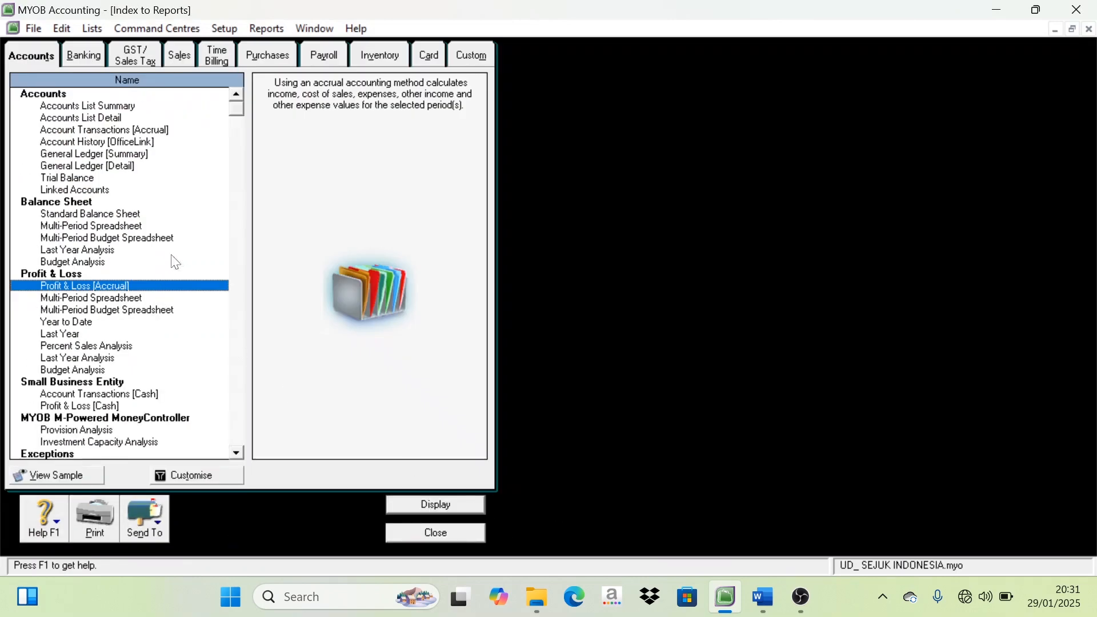
{"action": "left_click", "coordinate": [65, 177]}
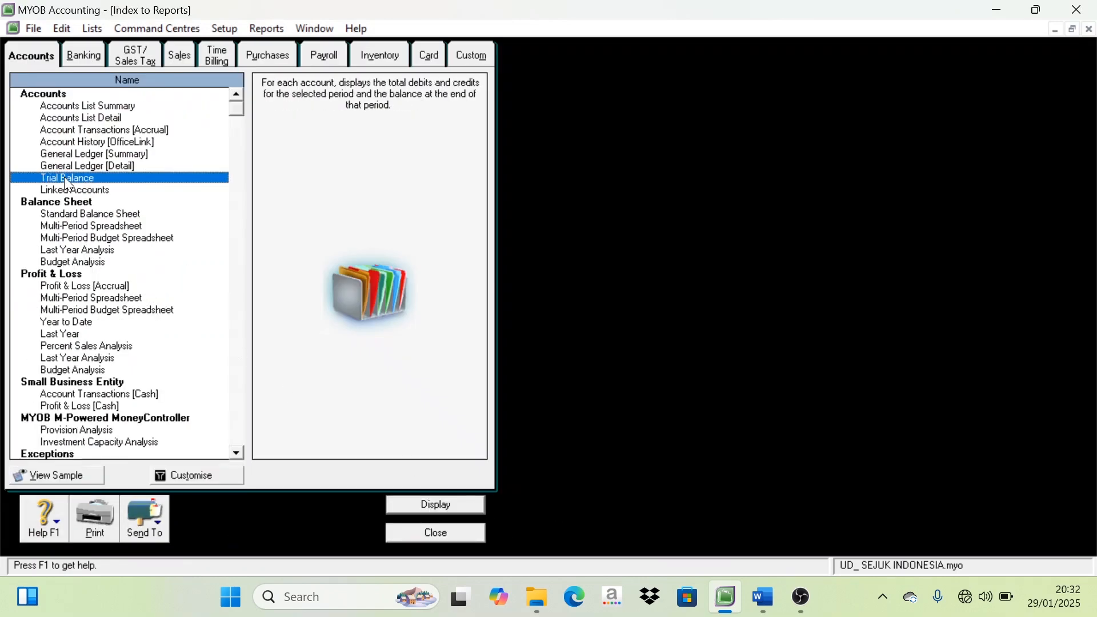
{"action": "double_click", "coordinate": [63, 177]}
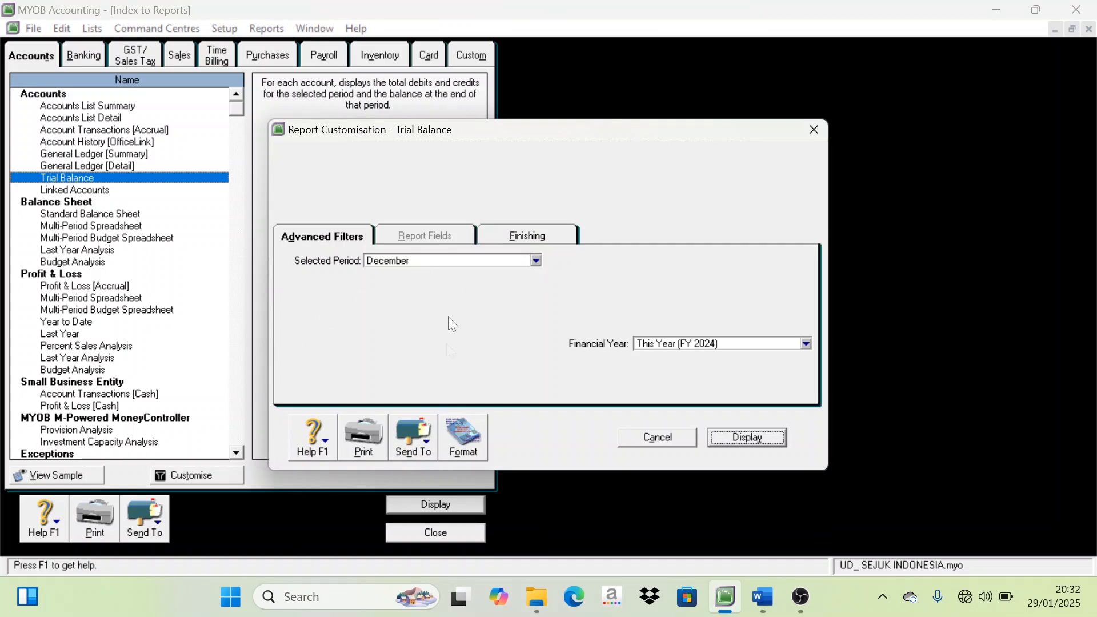
{"action": "left_click", "coordinate": [656, 441]}
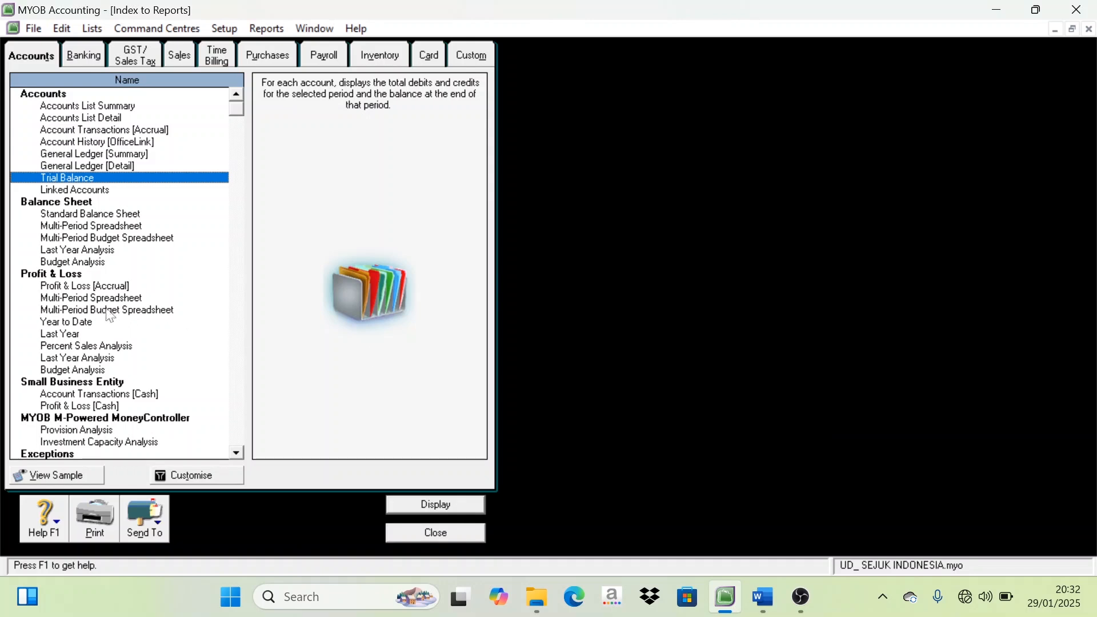
Display the Profit & Loss [Accrual] report from November through the 13th Period of 2024
{"action": "double_click", "coordinate": [83, 286]}
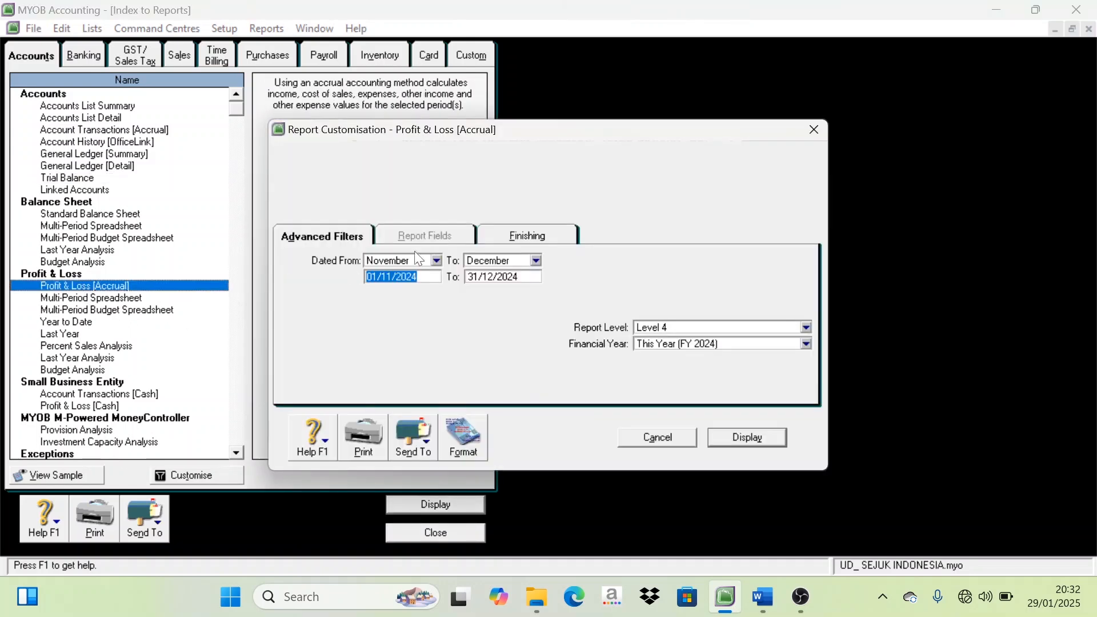
{"action": "left_click", "coordinate": [535, 261]}
{"action": "left_click", "coordinate": [492, 411]}
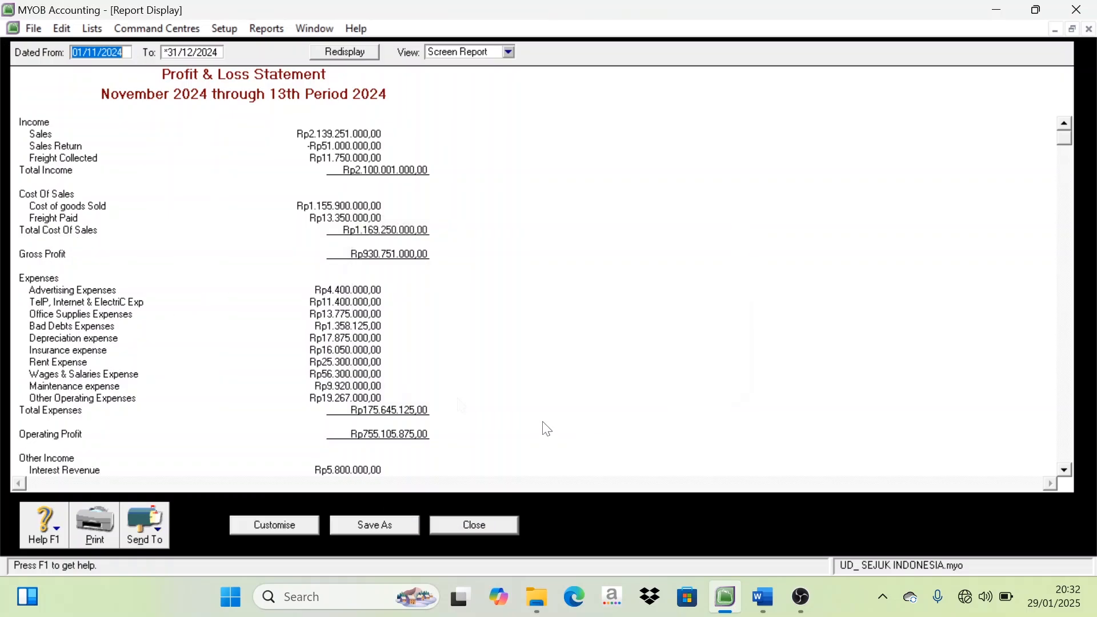
Export the November through 13th Period 2024 Profit & Loss statement as a PDF, replacing "Profit & Loss [Accrual]" in D:\SEJUK INDONESIA, and close the report
{"action": "scroll", "coordinate": [405, 382], "scroll_direction": "down", "scroll_amount": 3}
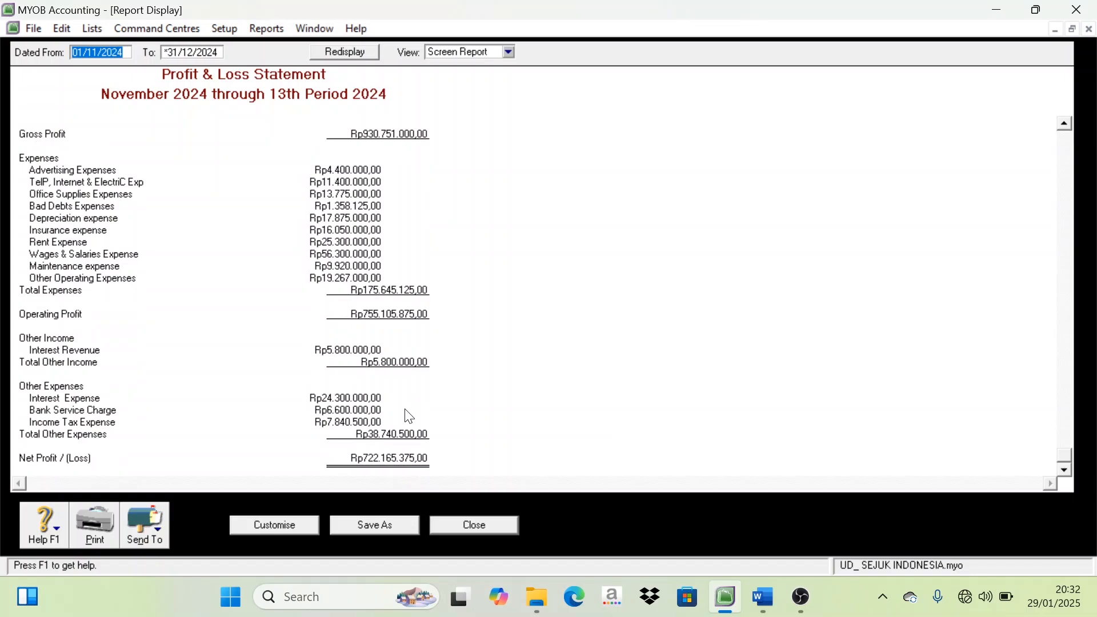
{"action": "scroll", "coordinate": [409, 417], "scroll_direction": "up", "scroll_amount": 3}
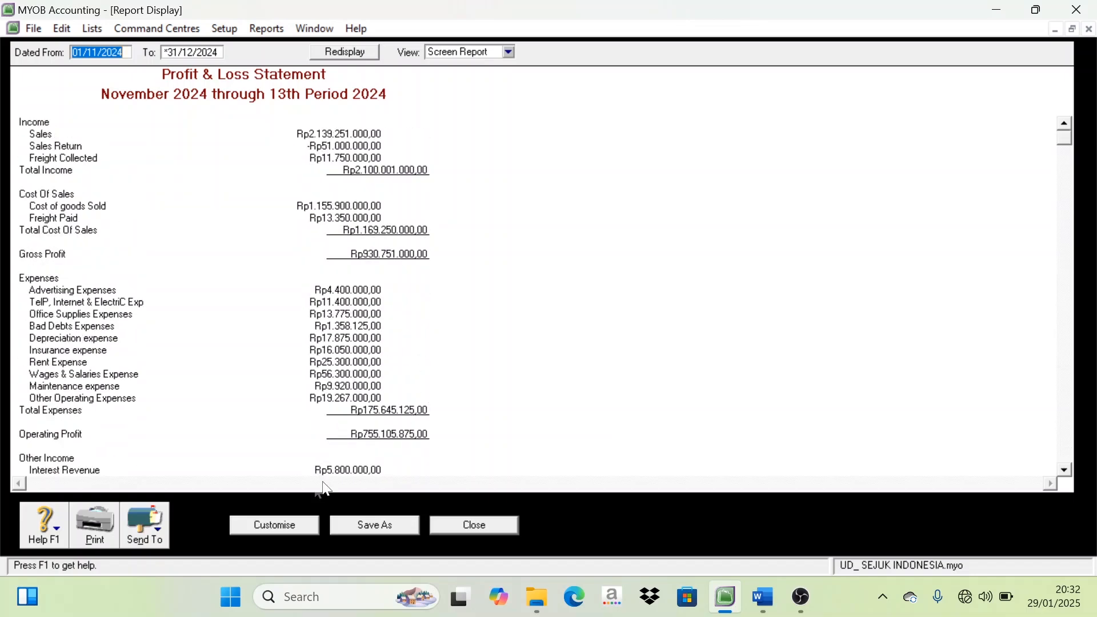
{"action": "left_click", "coordinate": [168, 531]}
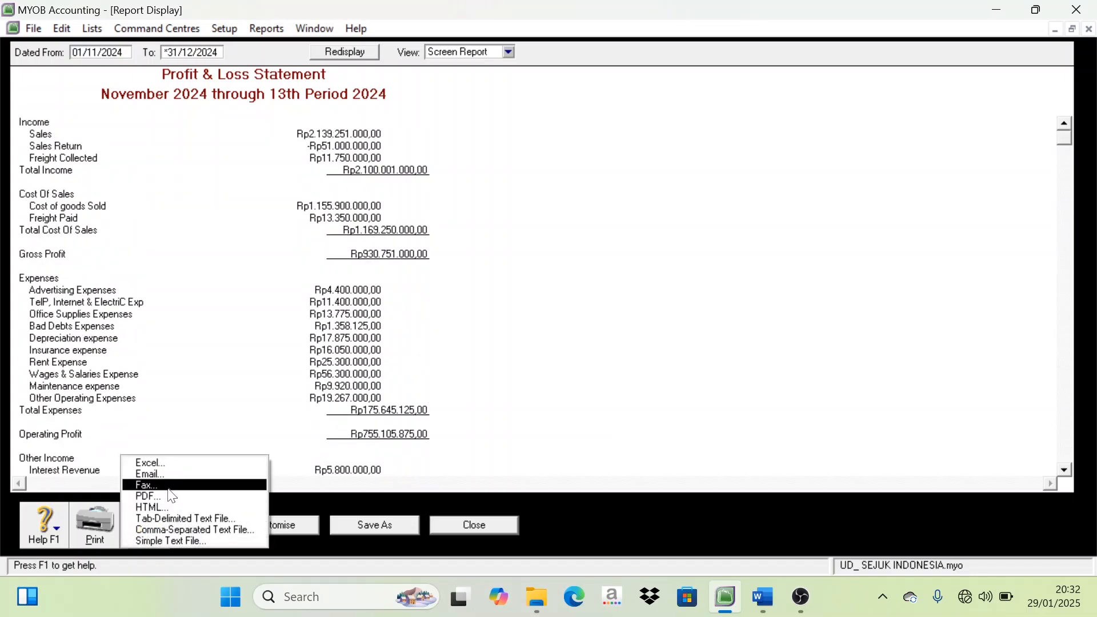
{"action": "left_click", "coordinate": [171, 495]}
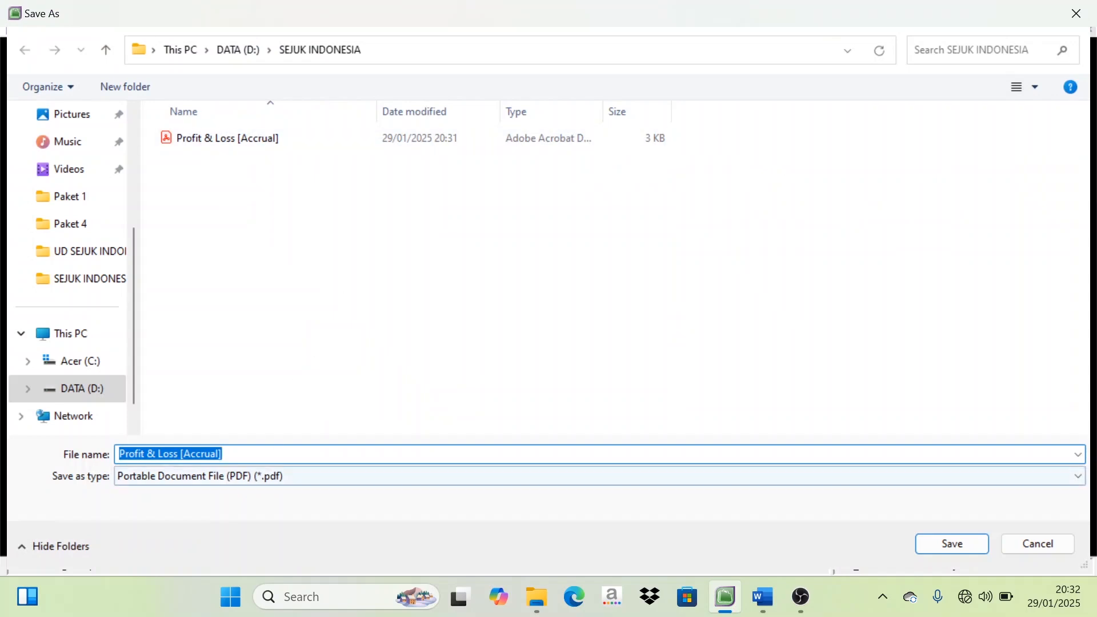
{"action": "left_click", "coordinate": [925, 549]}
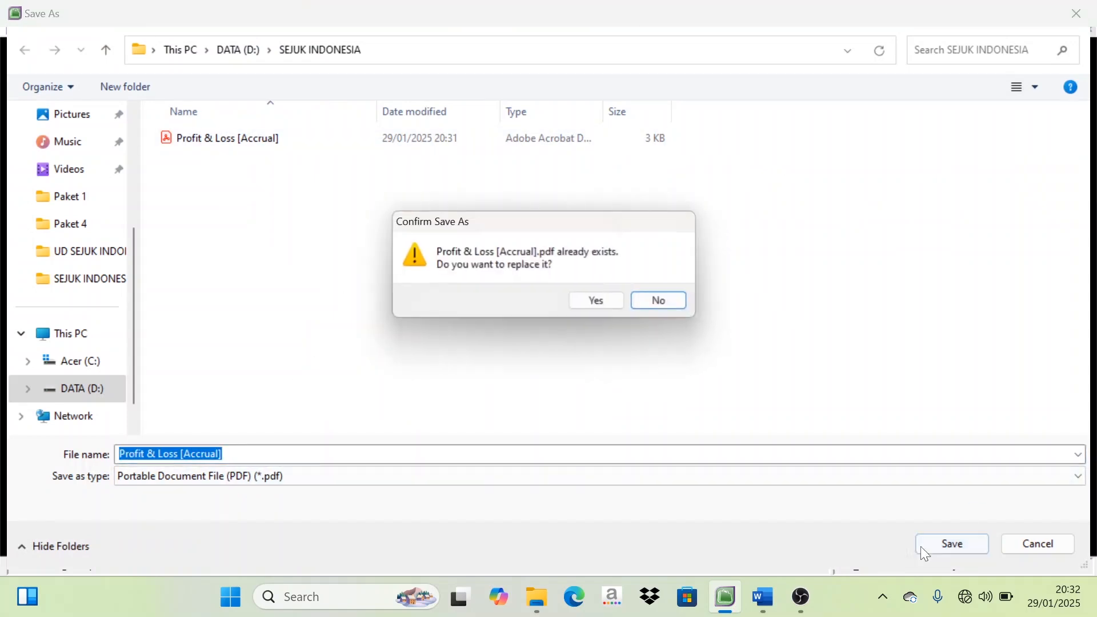
{"action": "left_click", "coordinate": [598, 306]}
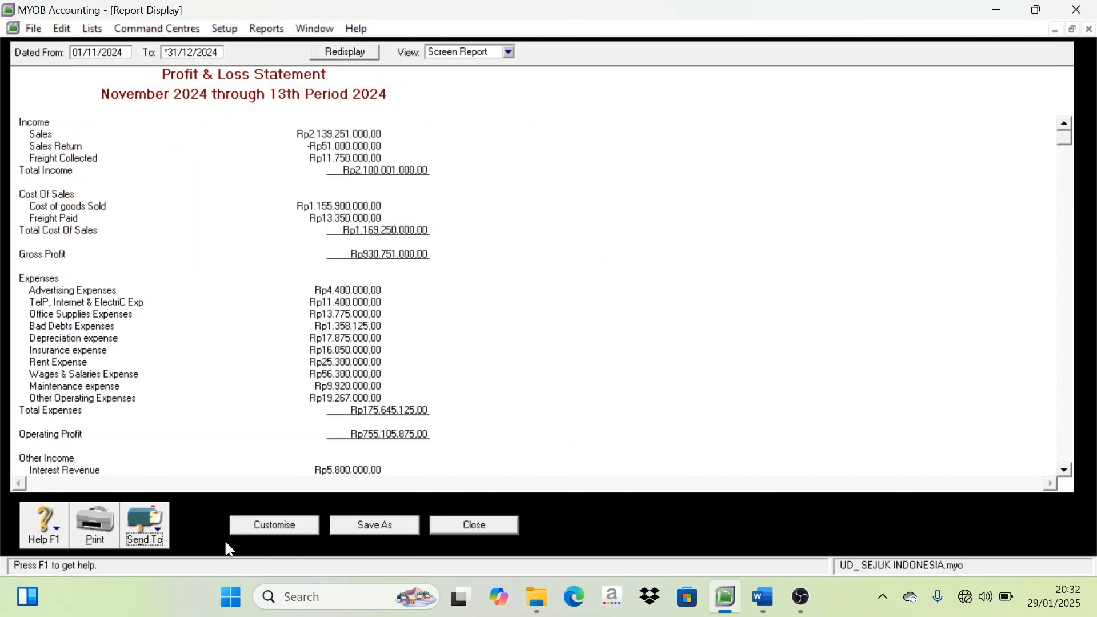
{"action": "left_click", "coordinate": [491, 528]}
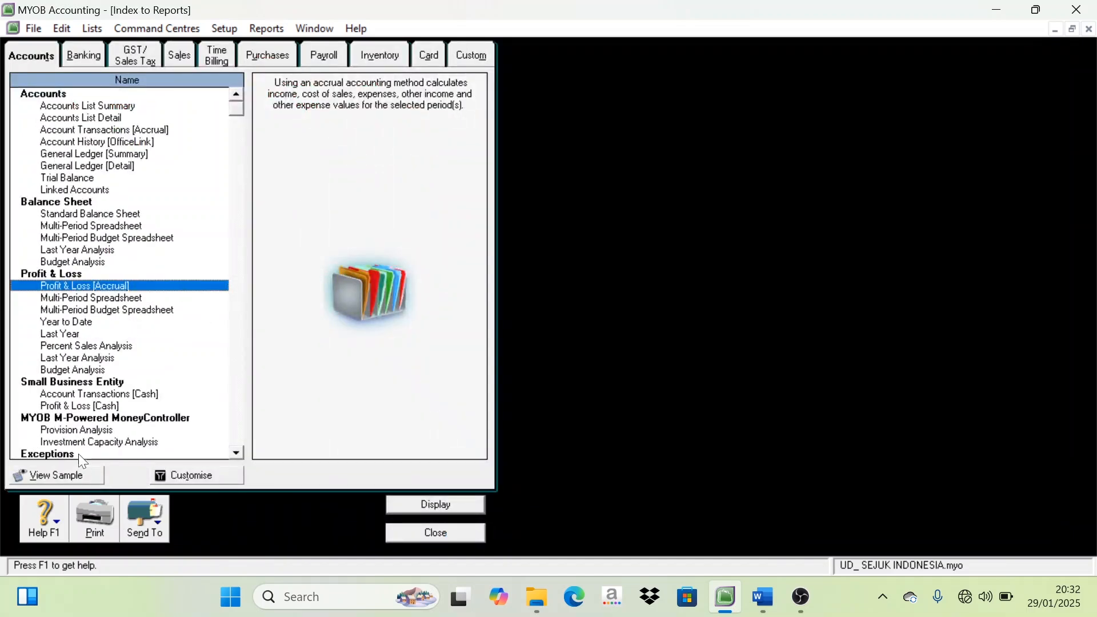
Export the 13th Period 2024 Trial Balance as the PDF "Trial Balance" in D:\SEJUK INDONESIA and close the report
{"action": "left_click", "coordinate": [82, 179]}
{"action": "double_click", "coordinate": [83, 182]}
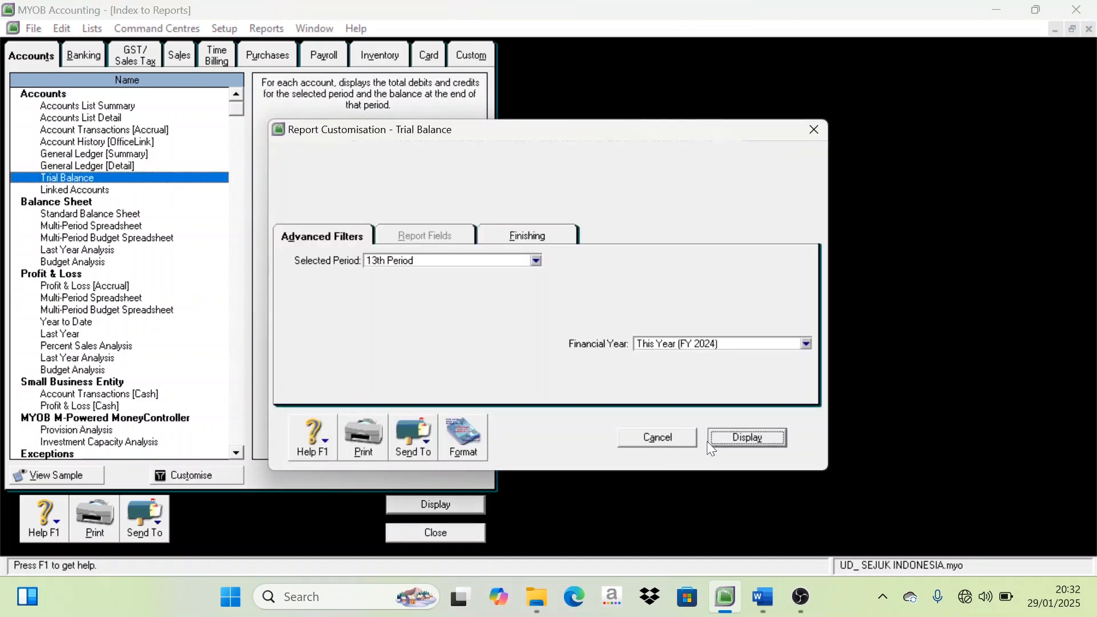
{"action": "scroll", "coordinate": [309, 309], "scroll_direction": "down", "scroll_amount": 4}
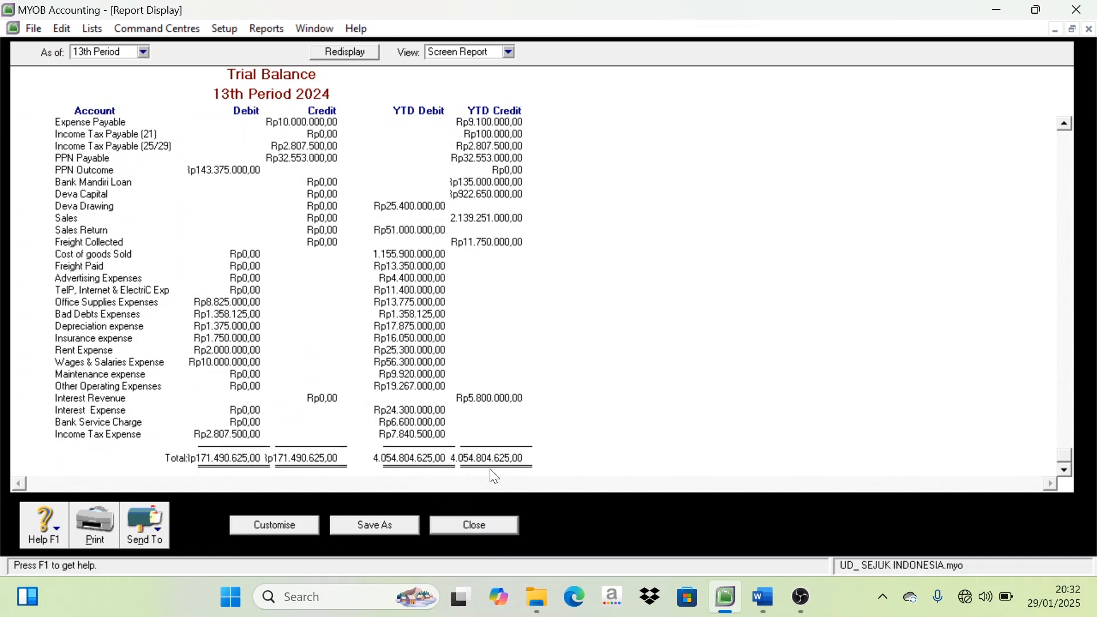
{"action": "scroll", "coordinate": [289, 468], "scroll_direction": "up", "scroll_amount": 4}
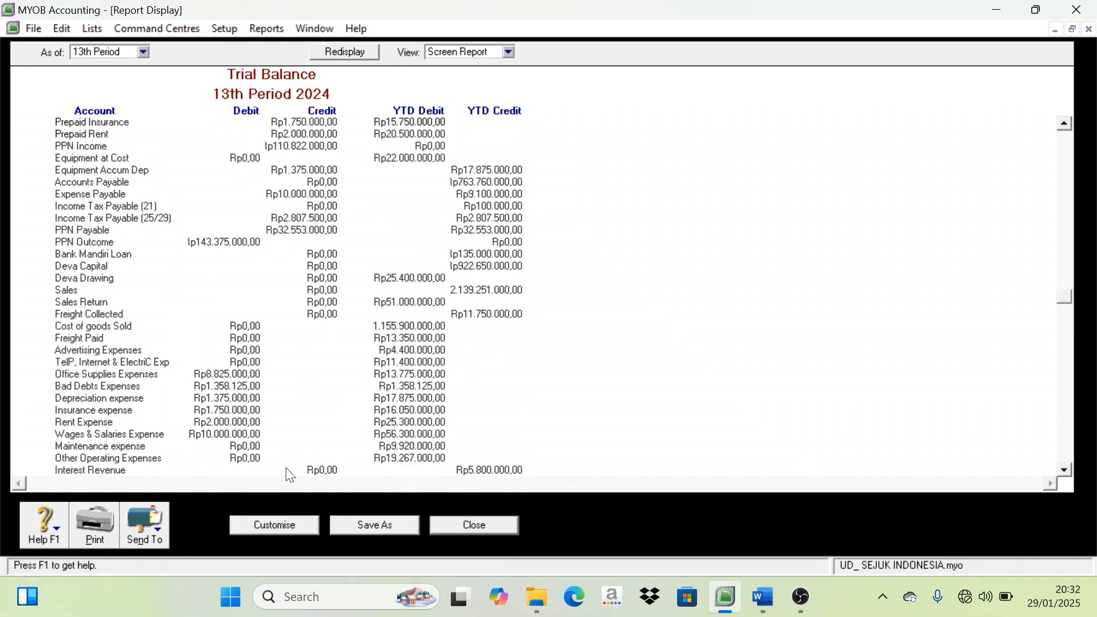
{"action": "left_click", "coordinate": [164, 535]}
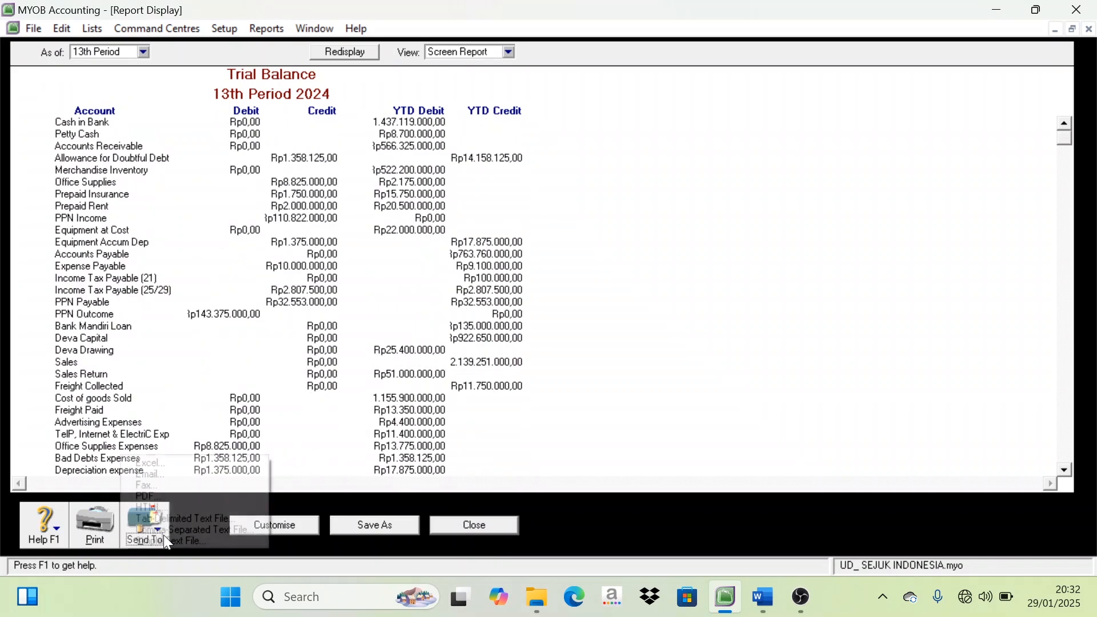
{"action": "left_click", "coordinate": [164, 497]}
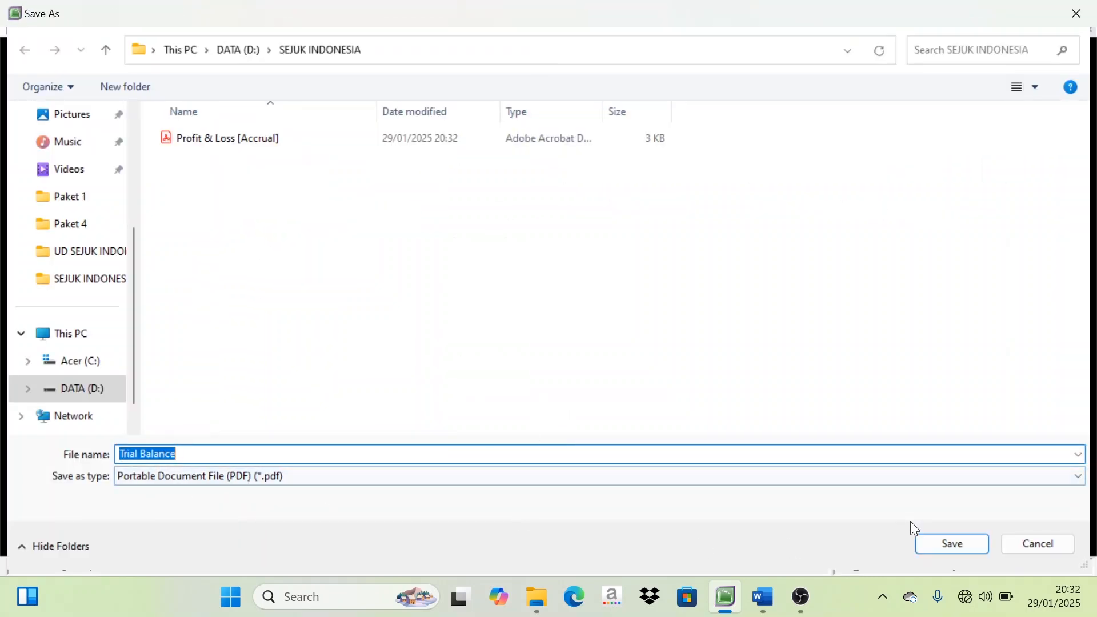
{"action": "left_click", "coordinate": [952, 544]}
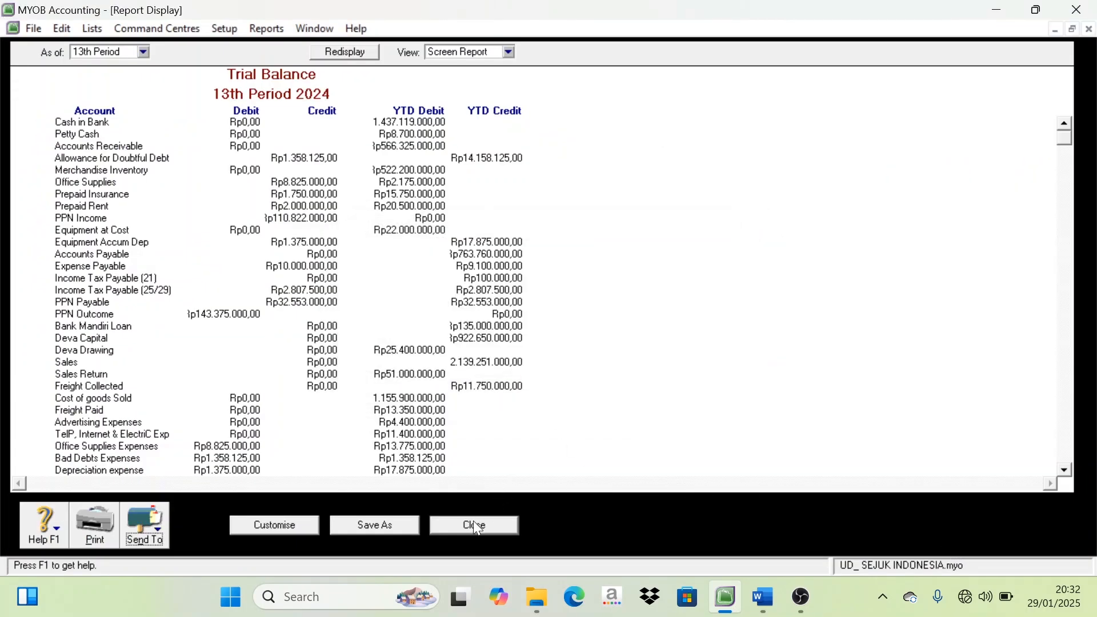
{"action": "left_click", "coordinate": [477, 527]}
Export the Statement of Cash Flow for November through 13th Period 2024 as a PDF and close the report
{"action": "left_click", "coordinate": [70, 57]}
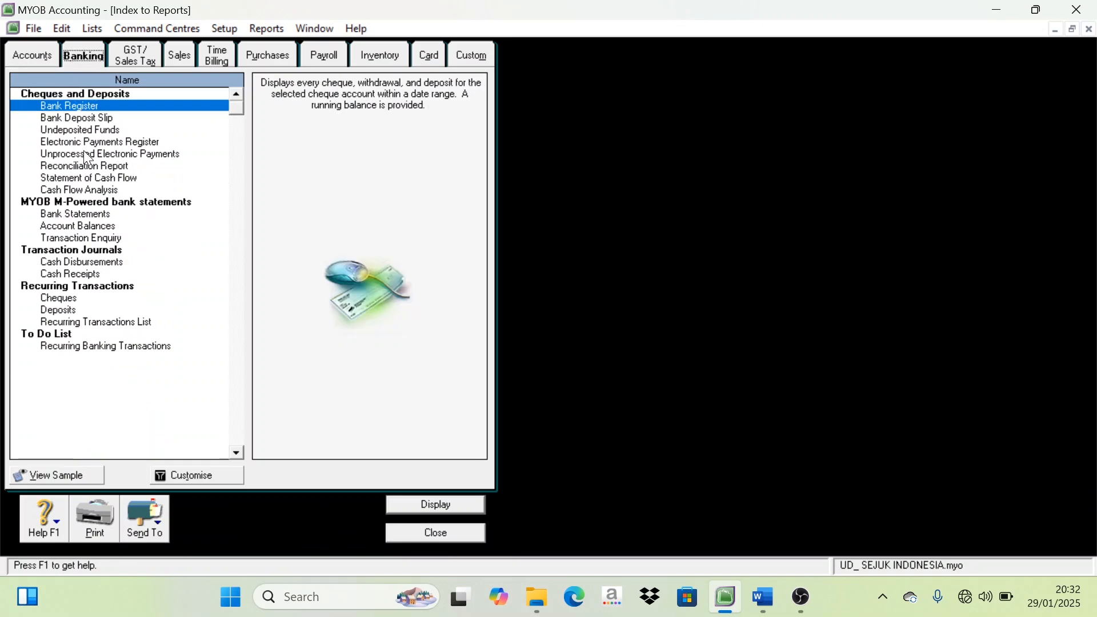
{"action": "left_click", "coordinate": [93, 178]}
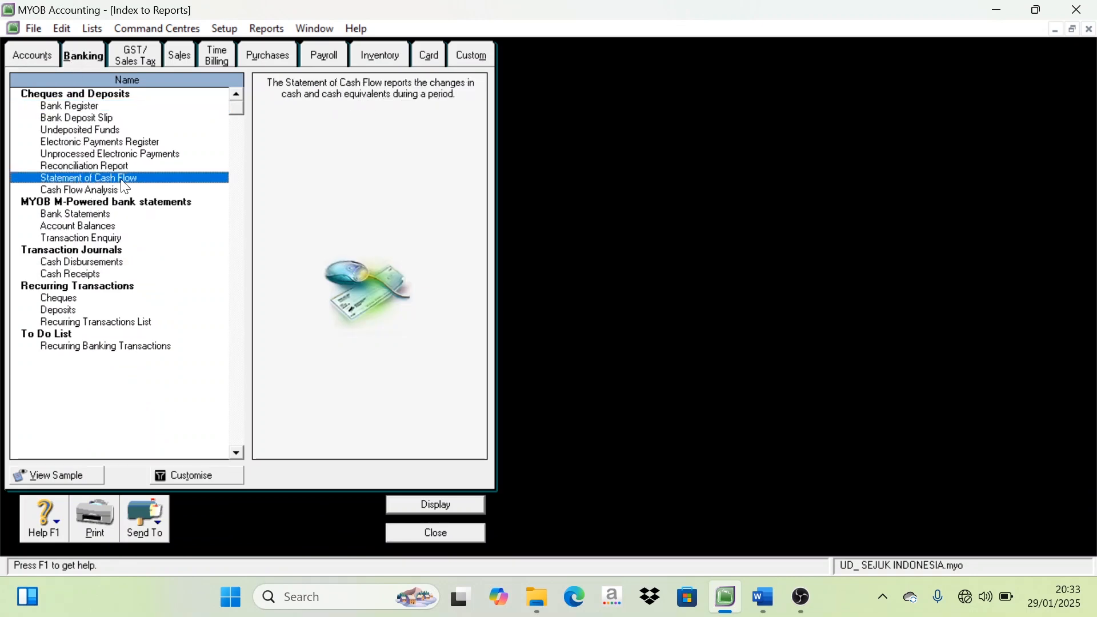
{"action": "double_click", "coordinate": [126, 179]}
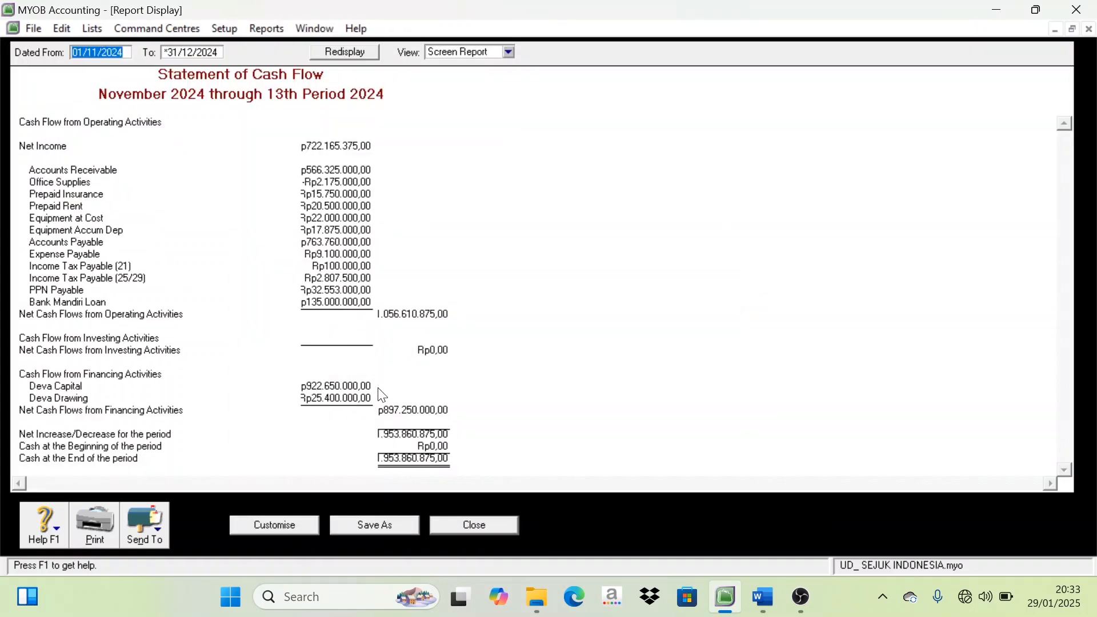
{"action": "left_click", "coordinate": [164, 543]}
{"action": "left_click", "coordinate": [172, 496]}
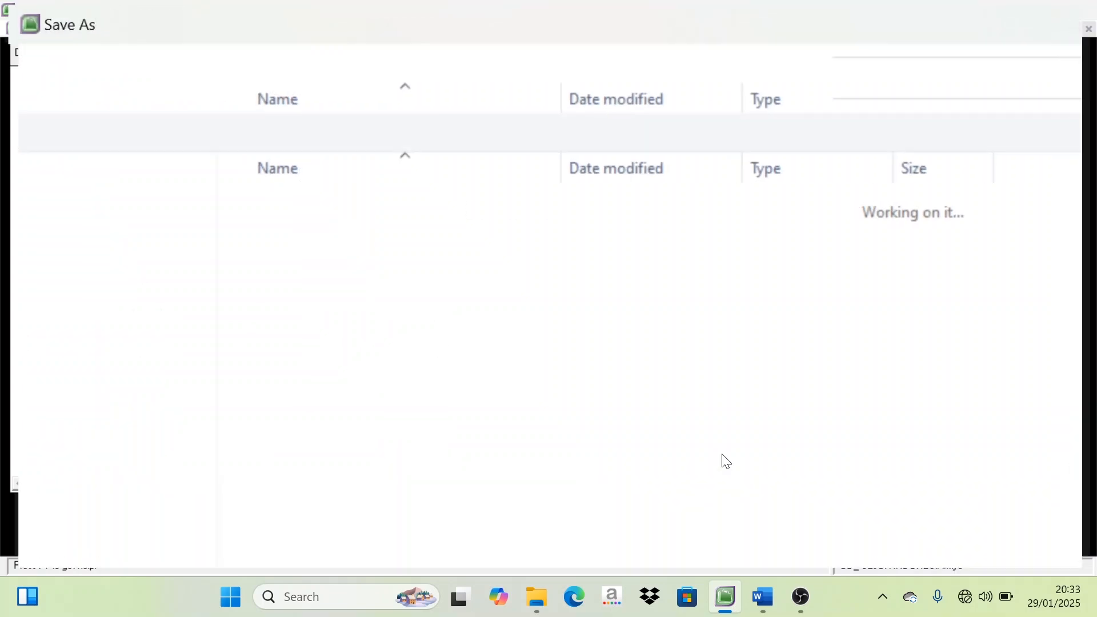
{"action": "left_click", "coordinate": [970, 545]}
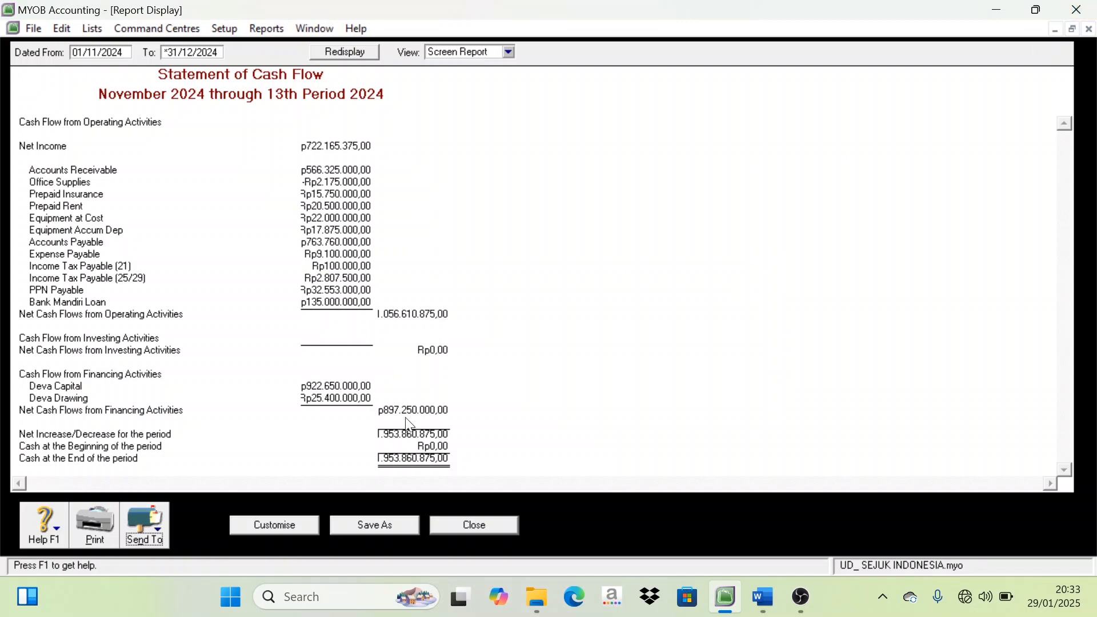
{"action": "left_click", "coordinate": [506, 525]}
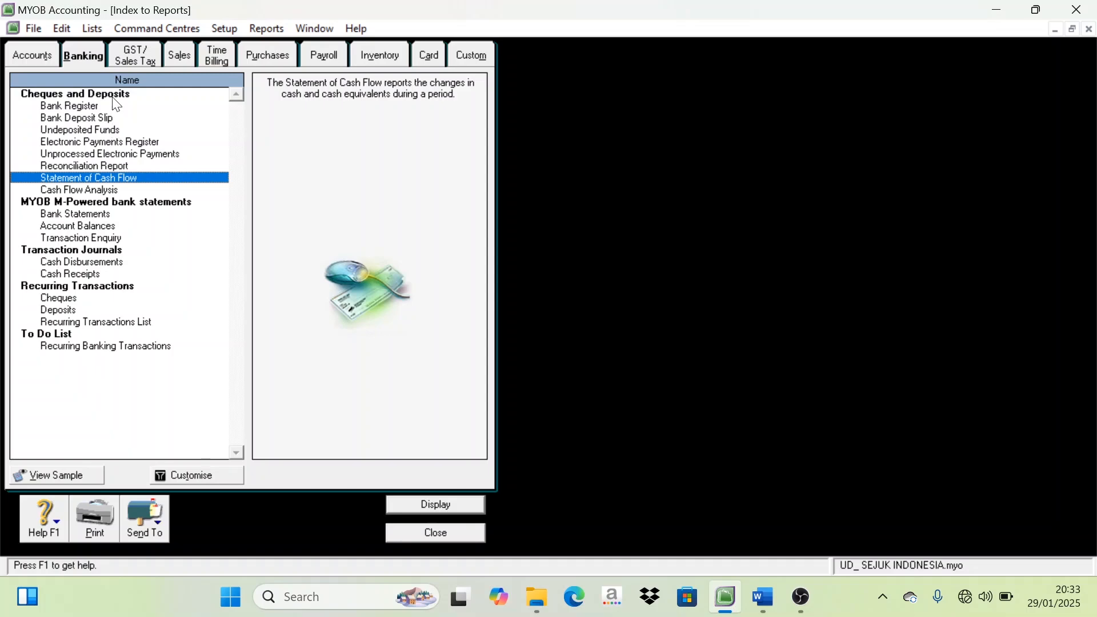
Examine the Accounts and Banking report lists for further reports, including the Cash Disbursements report's customisation options
{"action": "left_click", "coordinate": [40, 56]}
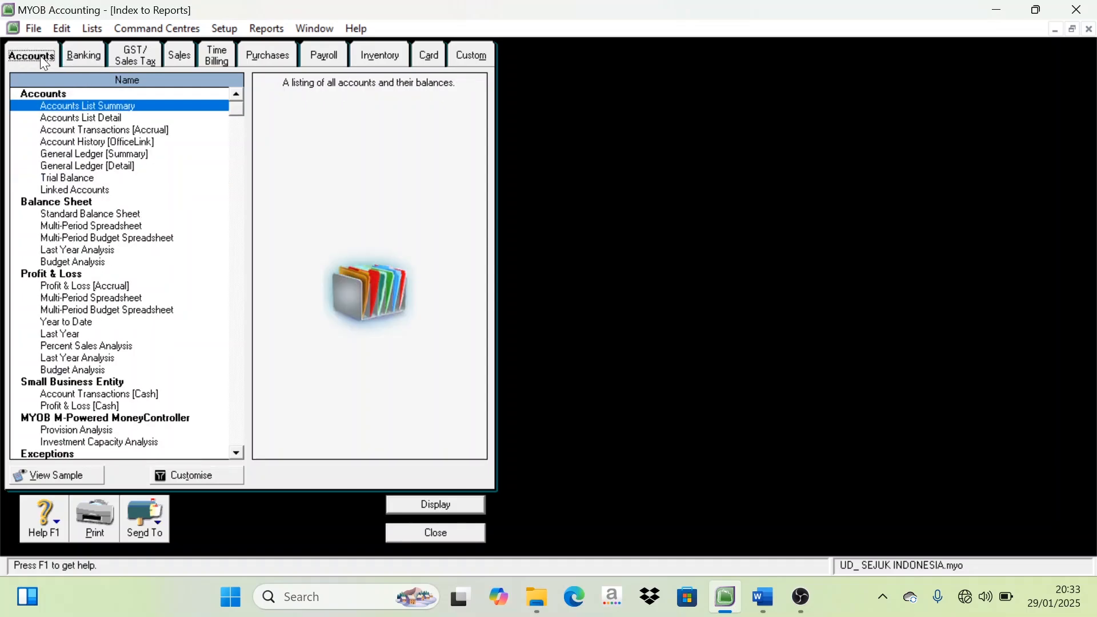
{"action": "scroll", "coordinate": [79, 405], "scroll_direction": "down", "scroll_amount": 6}
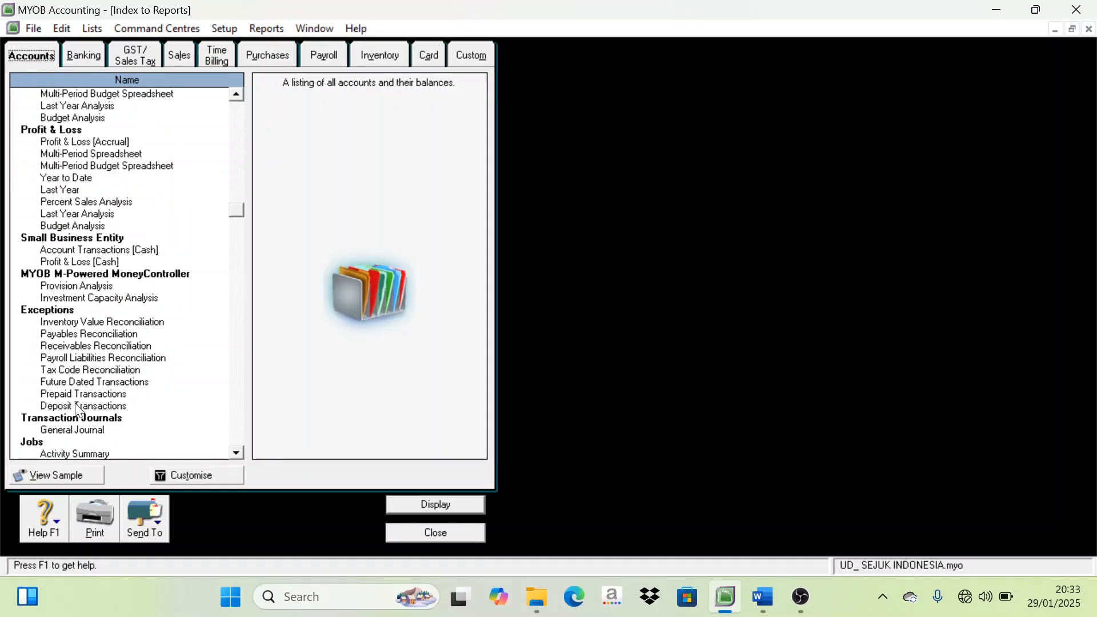
{"action": "scroll", "coordinate": [79, 406], "scroll_direction": "up", "scroll_amount": 1}
{"action": "scroll", "coordinate": [77, 407], "scroll_direction": "up", "scroll_amount": 5}
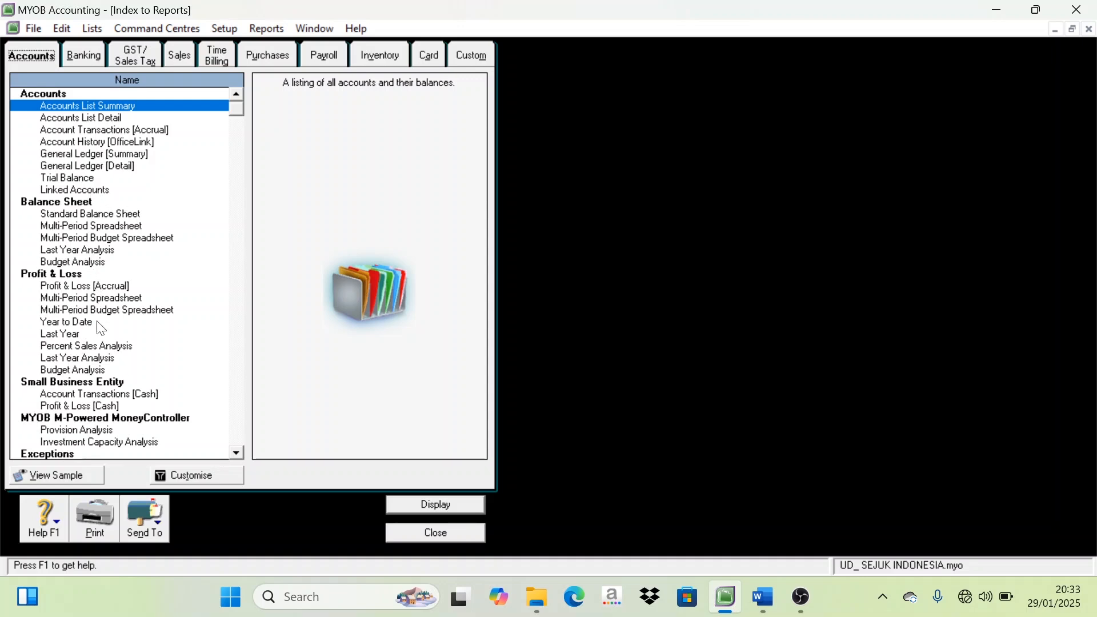
{"action": "scroll", "coordinate": [98, 331], "scroll_direction": "down", "scroll_amount": 1}
{"action": "scroll", "coordinate": [98, 331], "scroll_direction": "down", "scroll_amount": 1}
{"action": "scroll", "coordinate": [98, 331], "scroll_direction": "up", "scroll_amount": 2}
{"action": "left_click", "coordinate": [95, 55]}
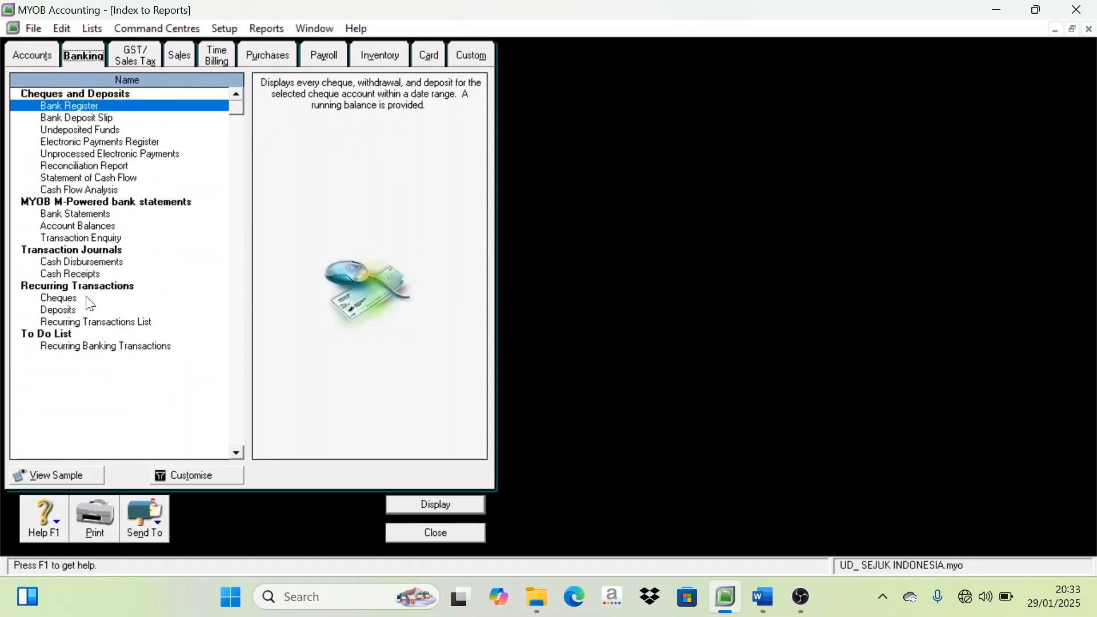
{"action": "double_click", "coordinate": [100, 264]}
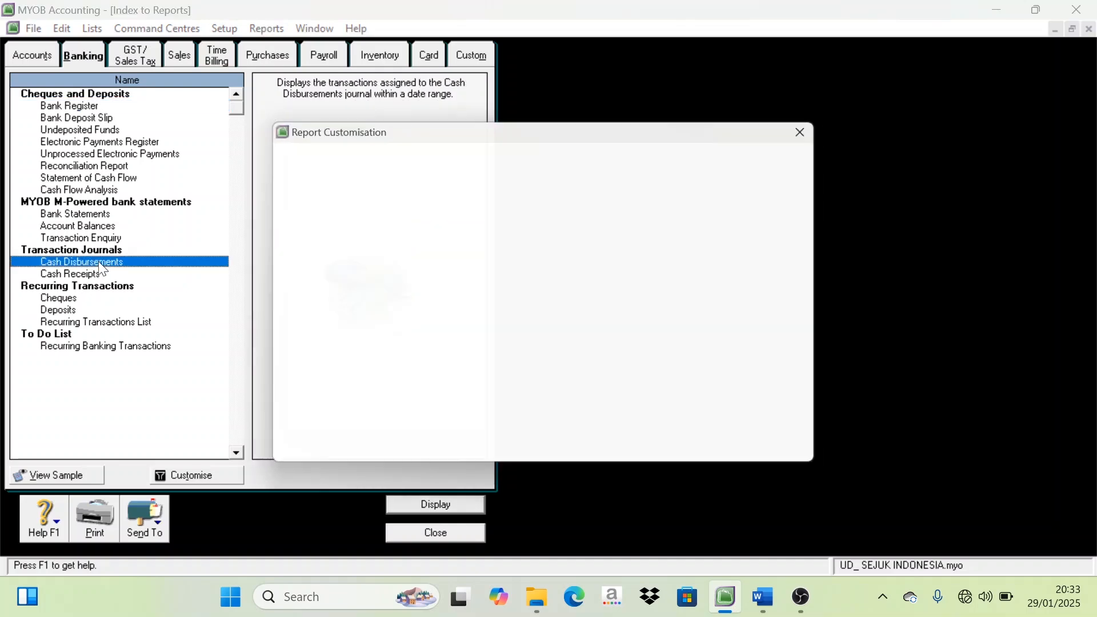
{"action": "left_click", "coordinate": [648, 443]}
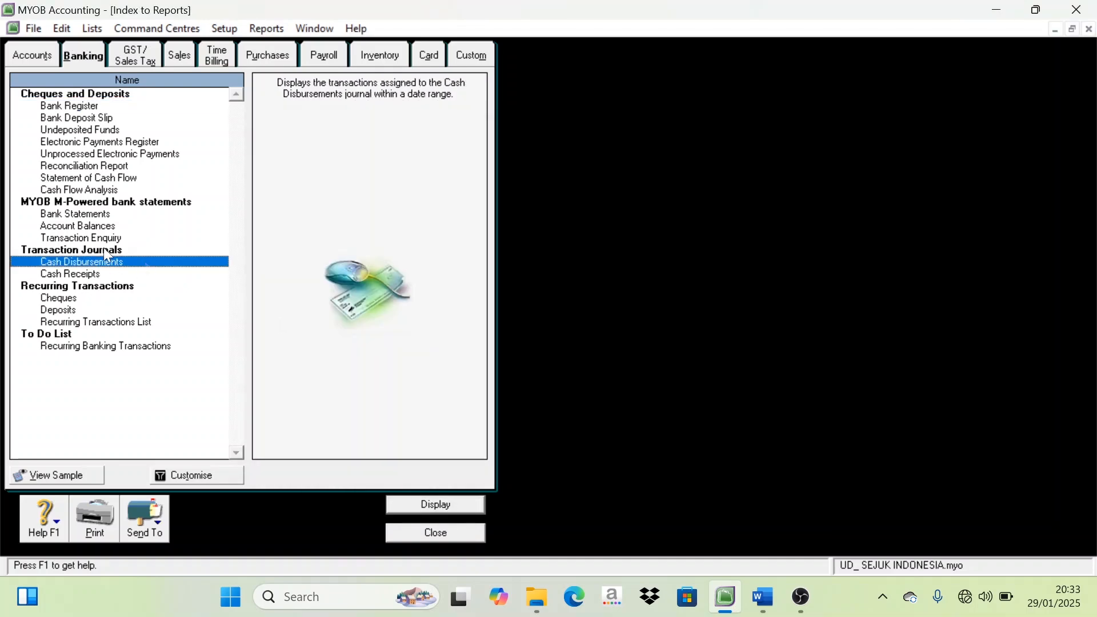
Close the Index to Reports from its Accounts list and return to the Command Centre
{"action": "left_click", "coordinate": [36, 53]}
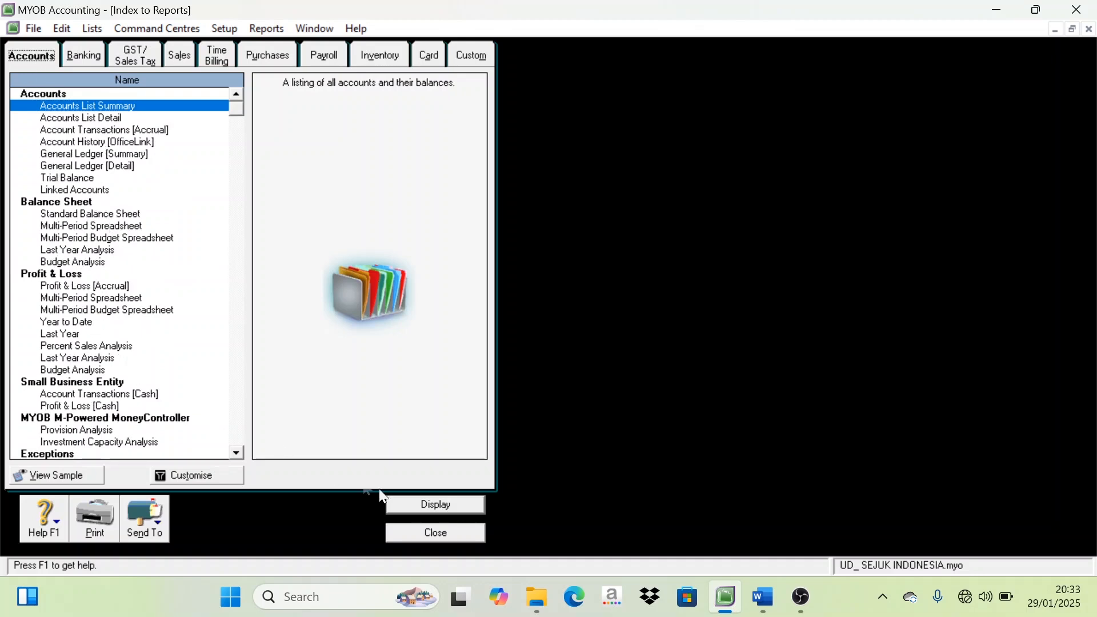
{"action": "left_click", "coordinate": [433, 533]}
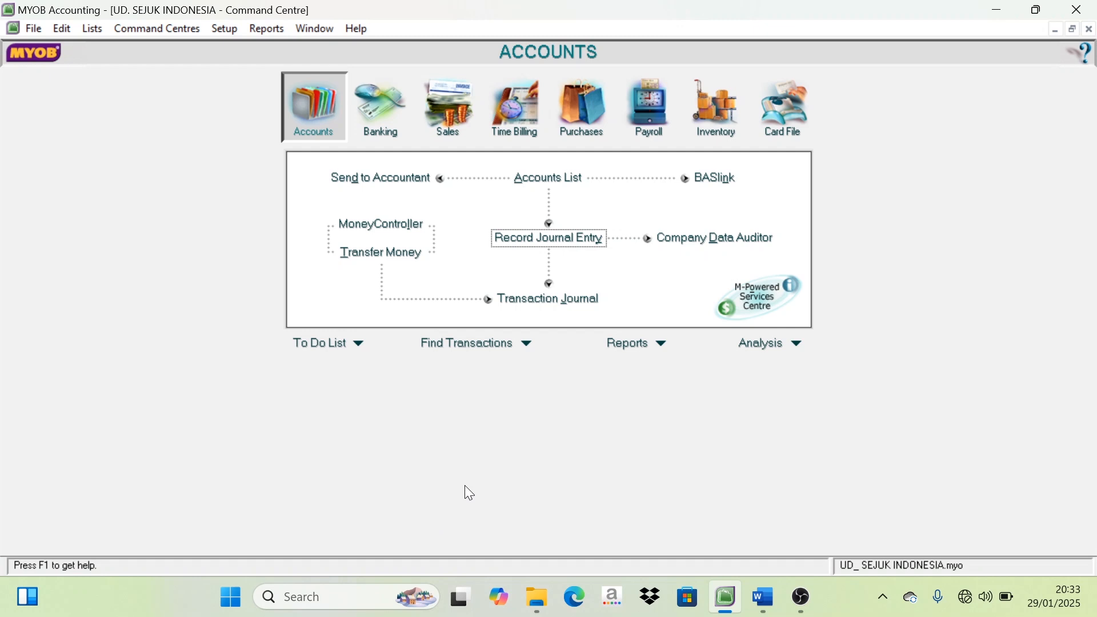